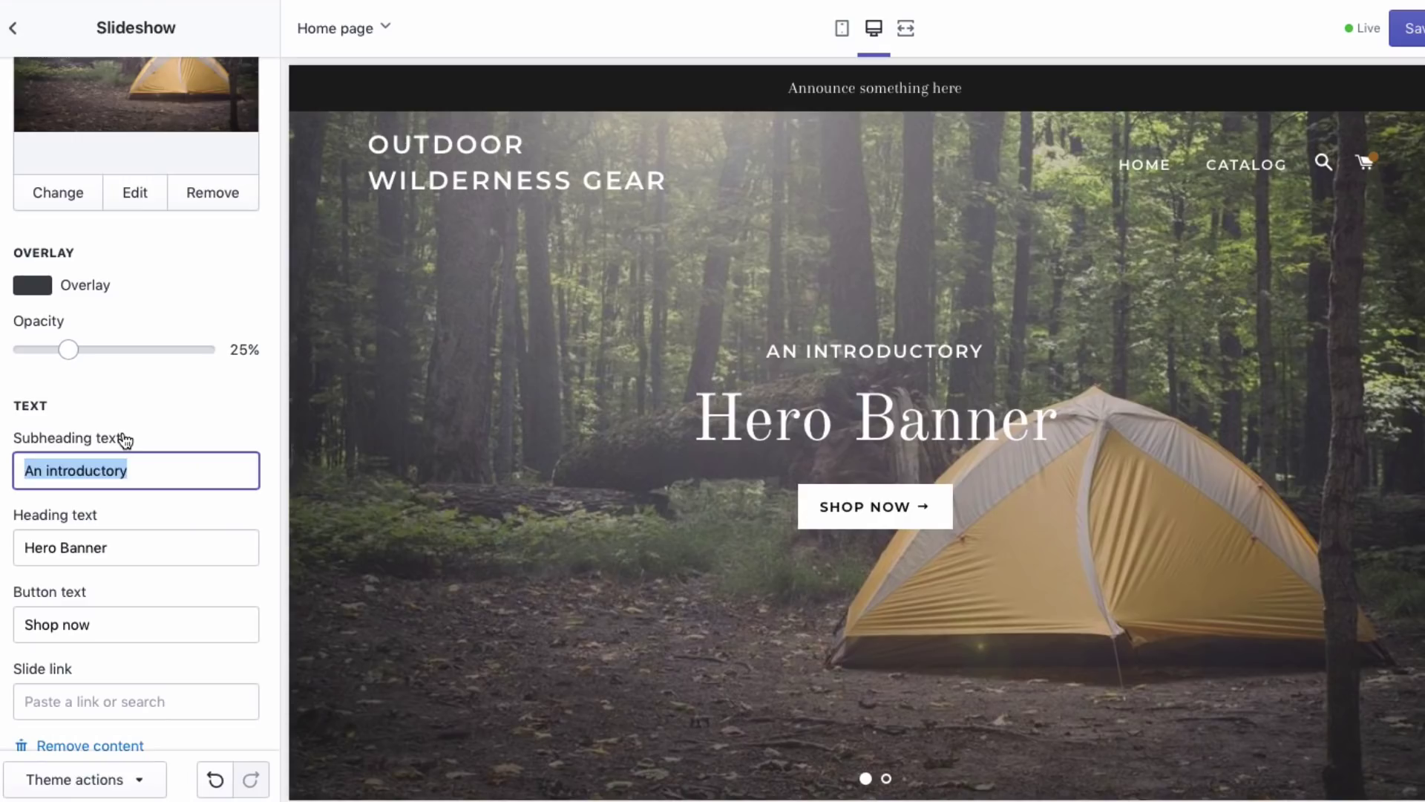
- Enter 'CAMPING IS THE BEST' as the slideshow subheading and scroll the preview
type("CAMPING IS THE BEST")
scroll(101, 581, "down", 3)
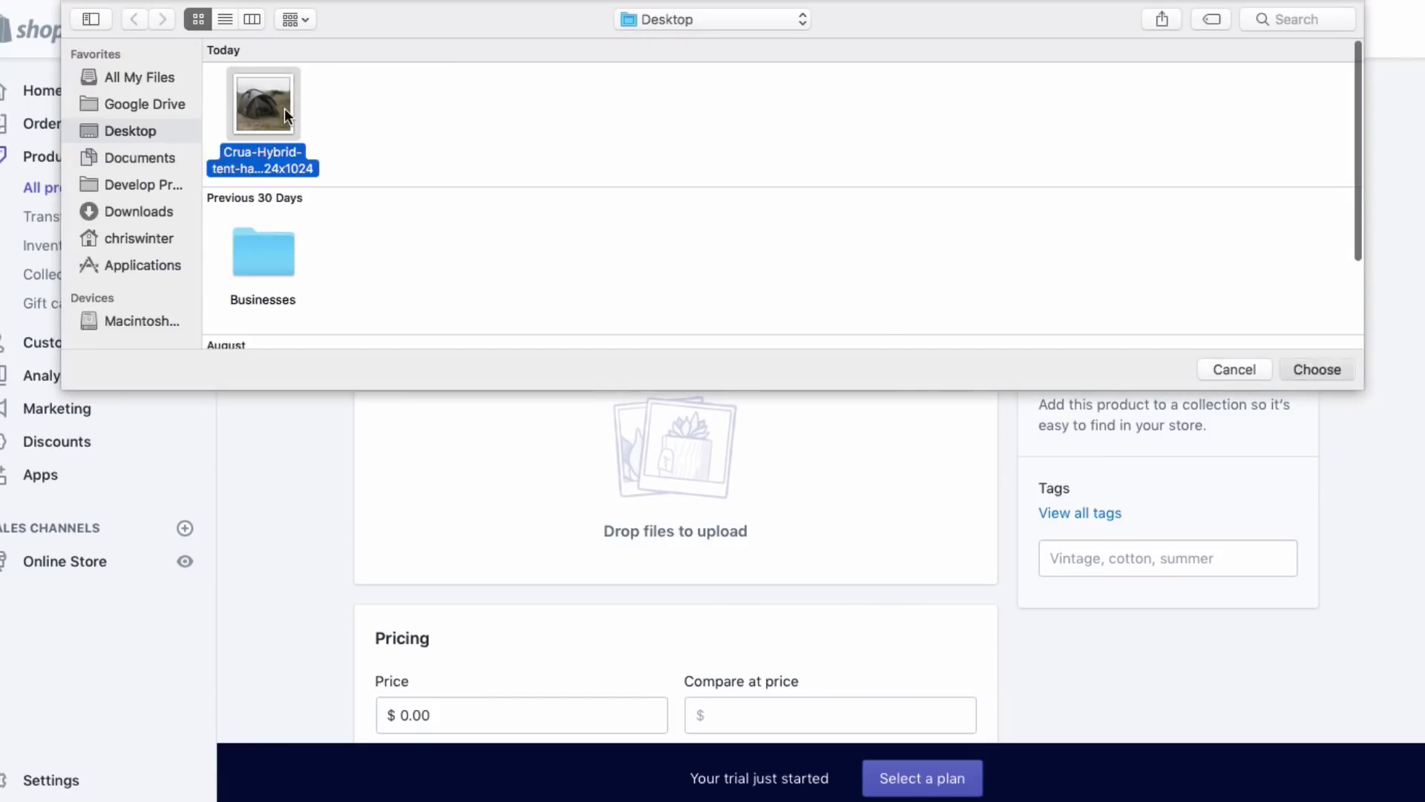
double_click(283, 108)
scroll(787, 502, "down", 2)
left_click(588, 594)
scroll(613, 671, "down", 2)
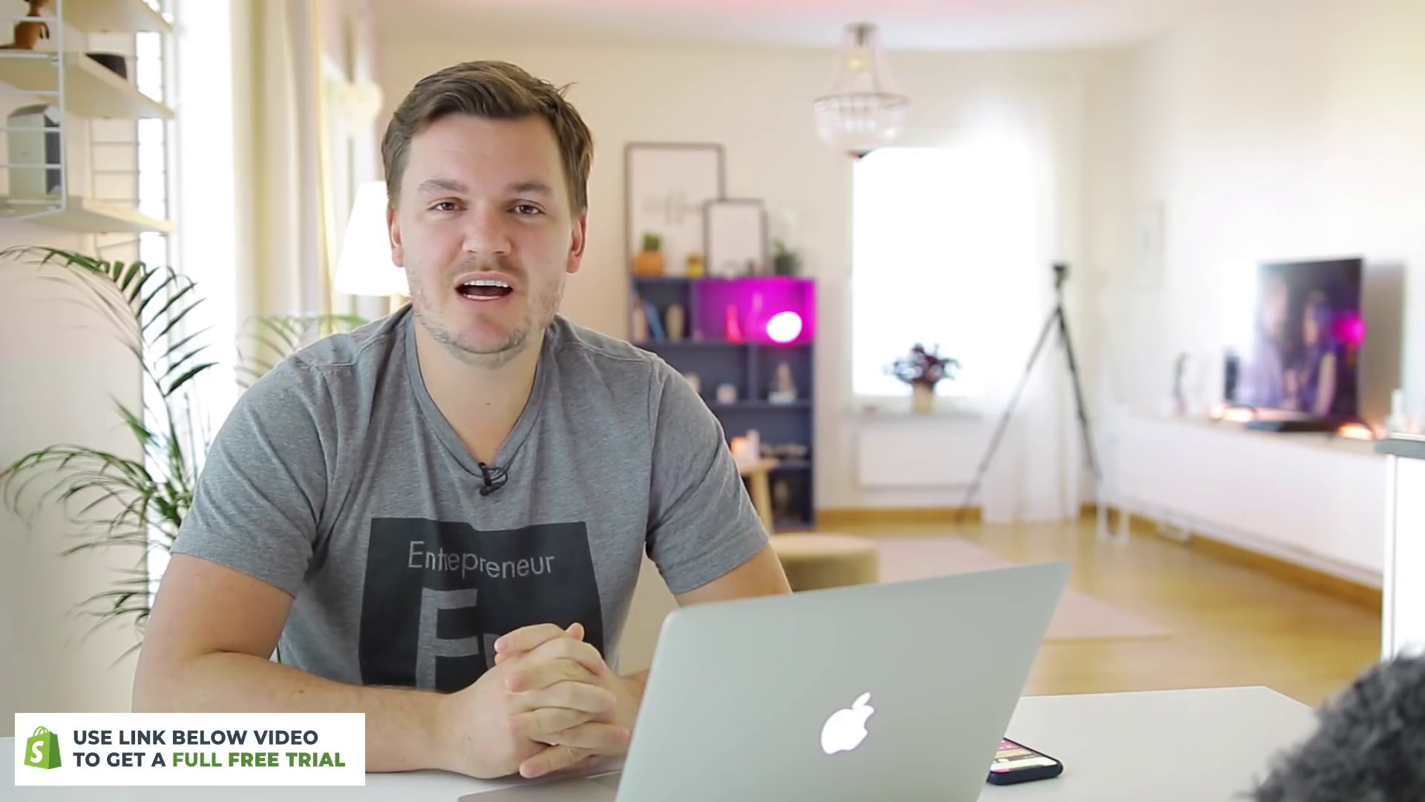
left_click(1009, 363)
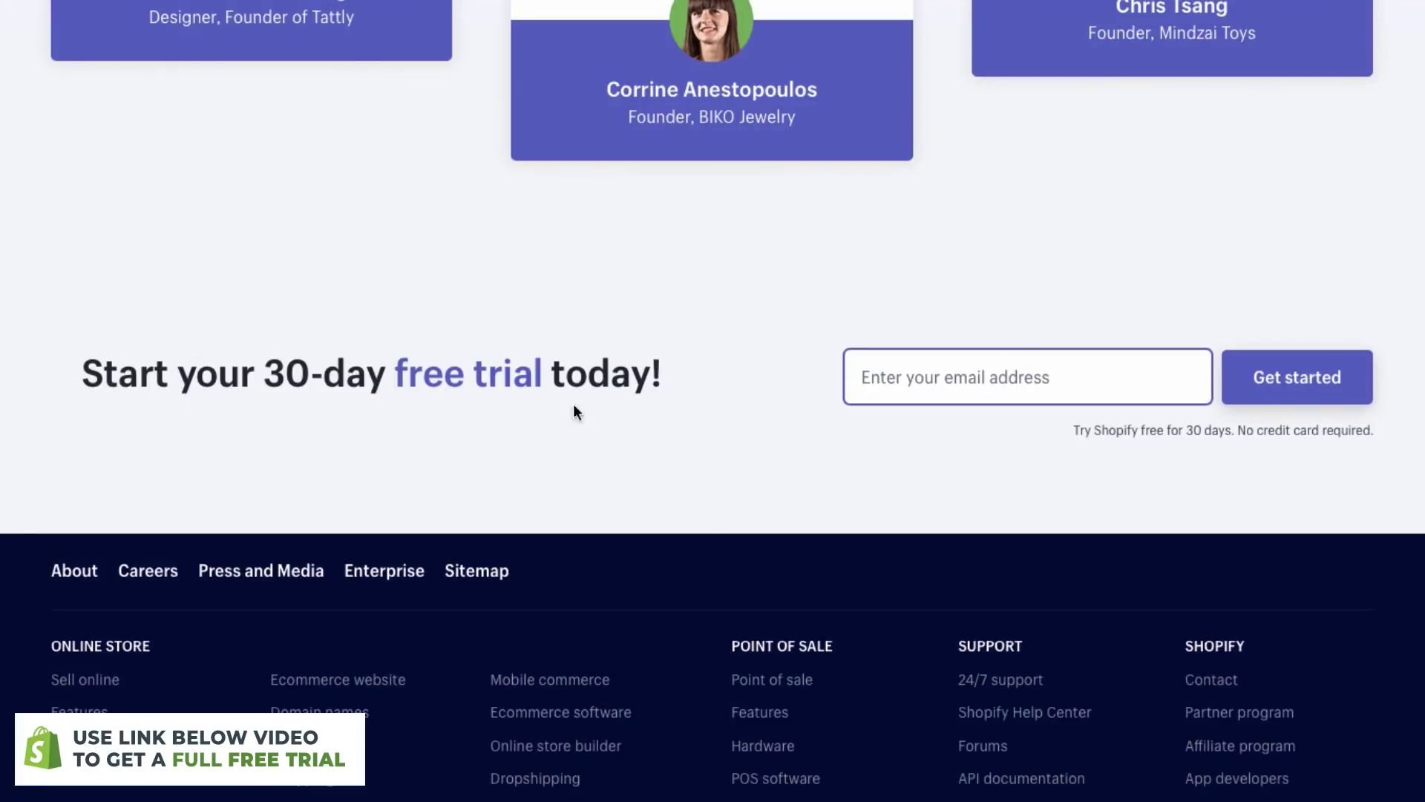
- Highlight the free-trial headline, then scroll back up to the email signup field
left_click_drag(74, 394, 681, 363)
left_click(684, 362)
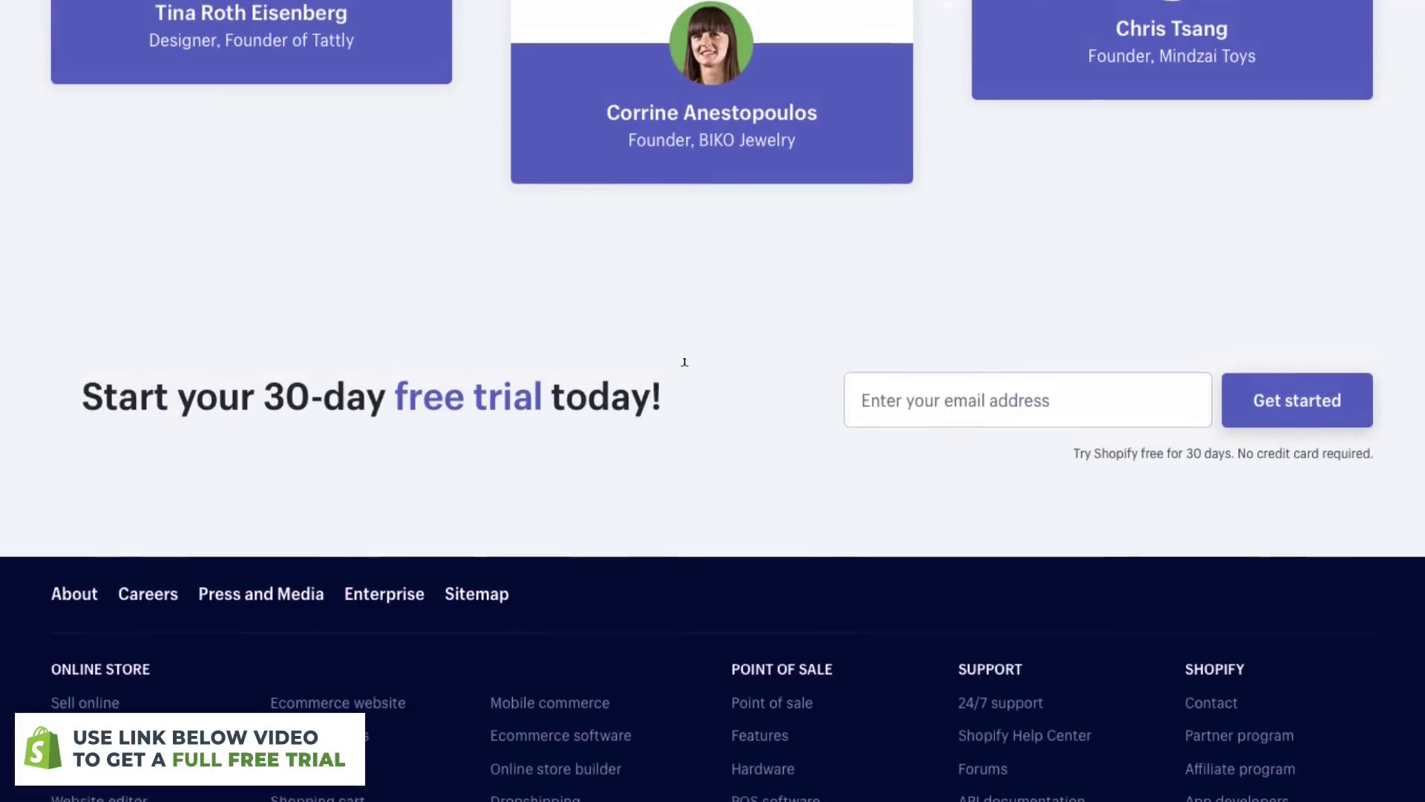
scroll(684, 367, "up", 8)
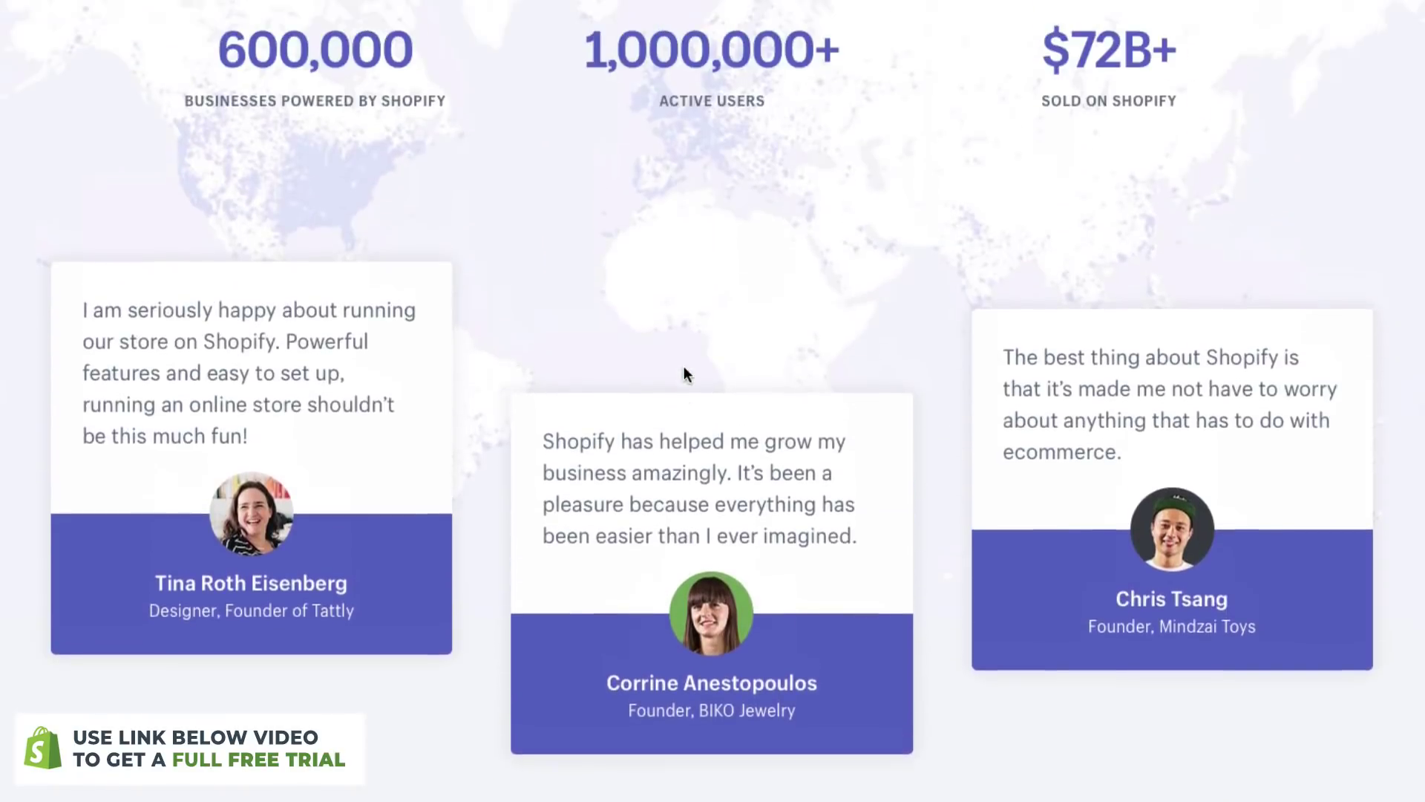
scroll(683, 367, "up", 4)
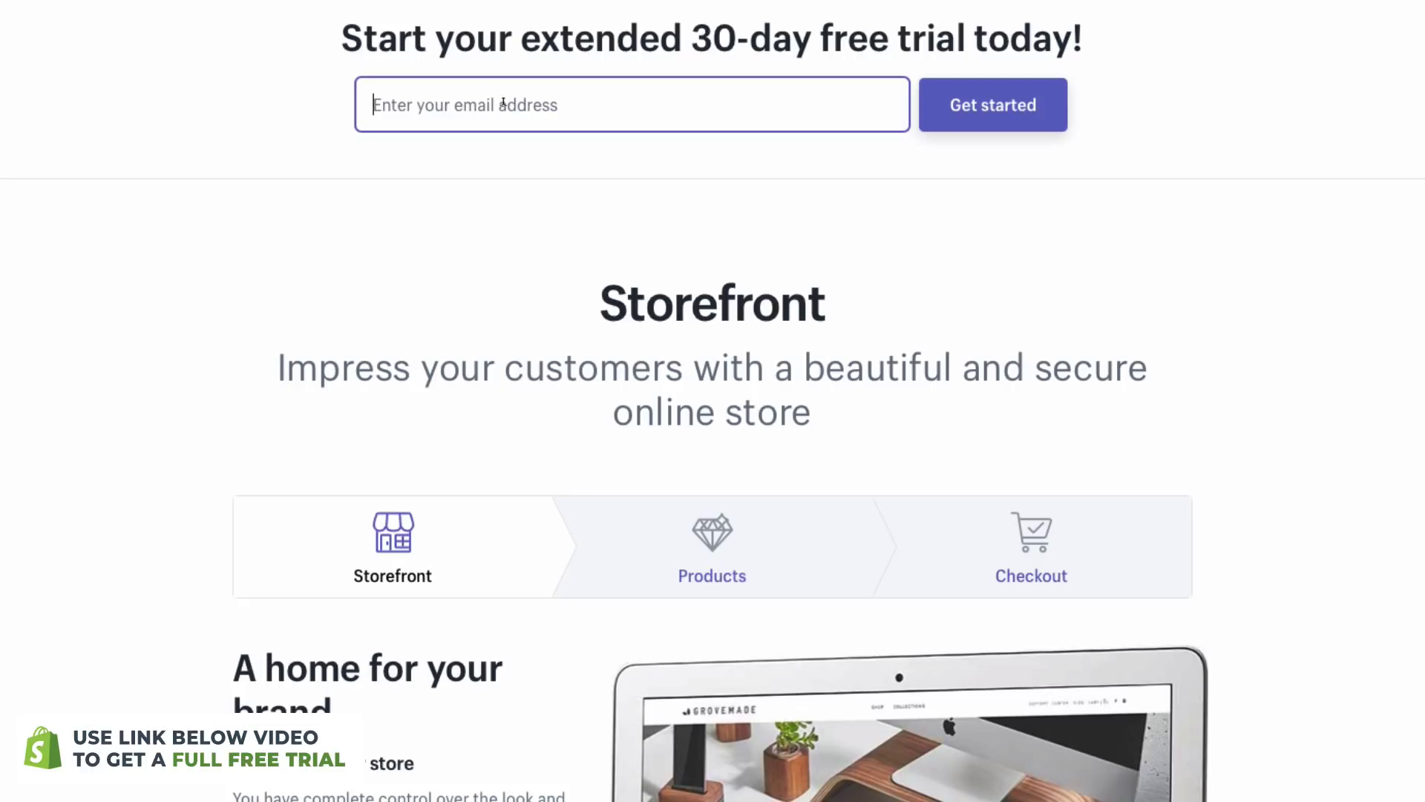
- Enter the email address and start the free-trial signup
type("crhis")
key("BackSpace")
key("BackSpace")
key("BackSpace")
key("BackSpace")
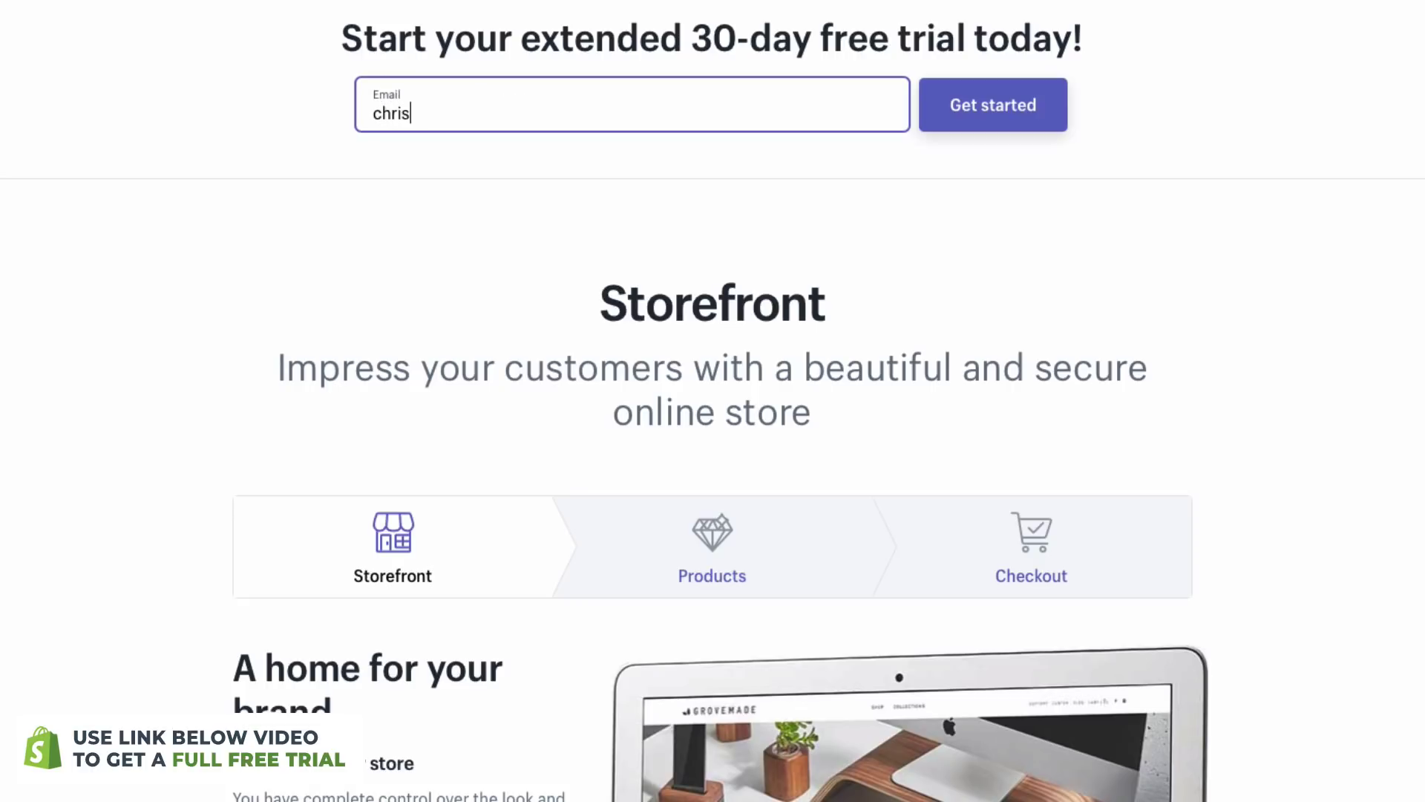
key("Return")
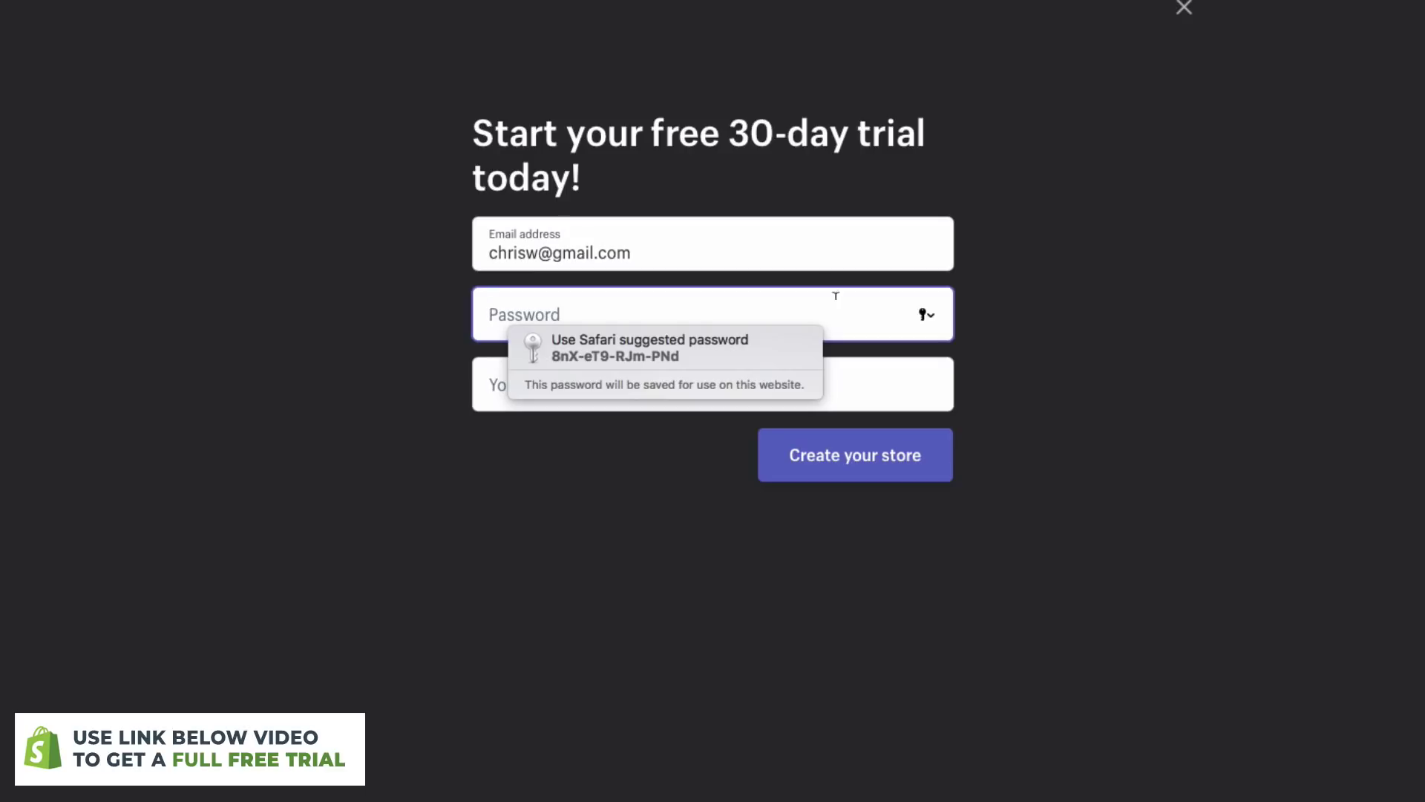
- Set a password and store name 'Outdoor Wilderness Gear', create the store, and save the password
type("••••••••")
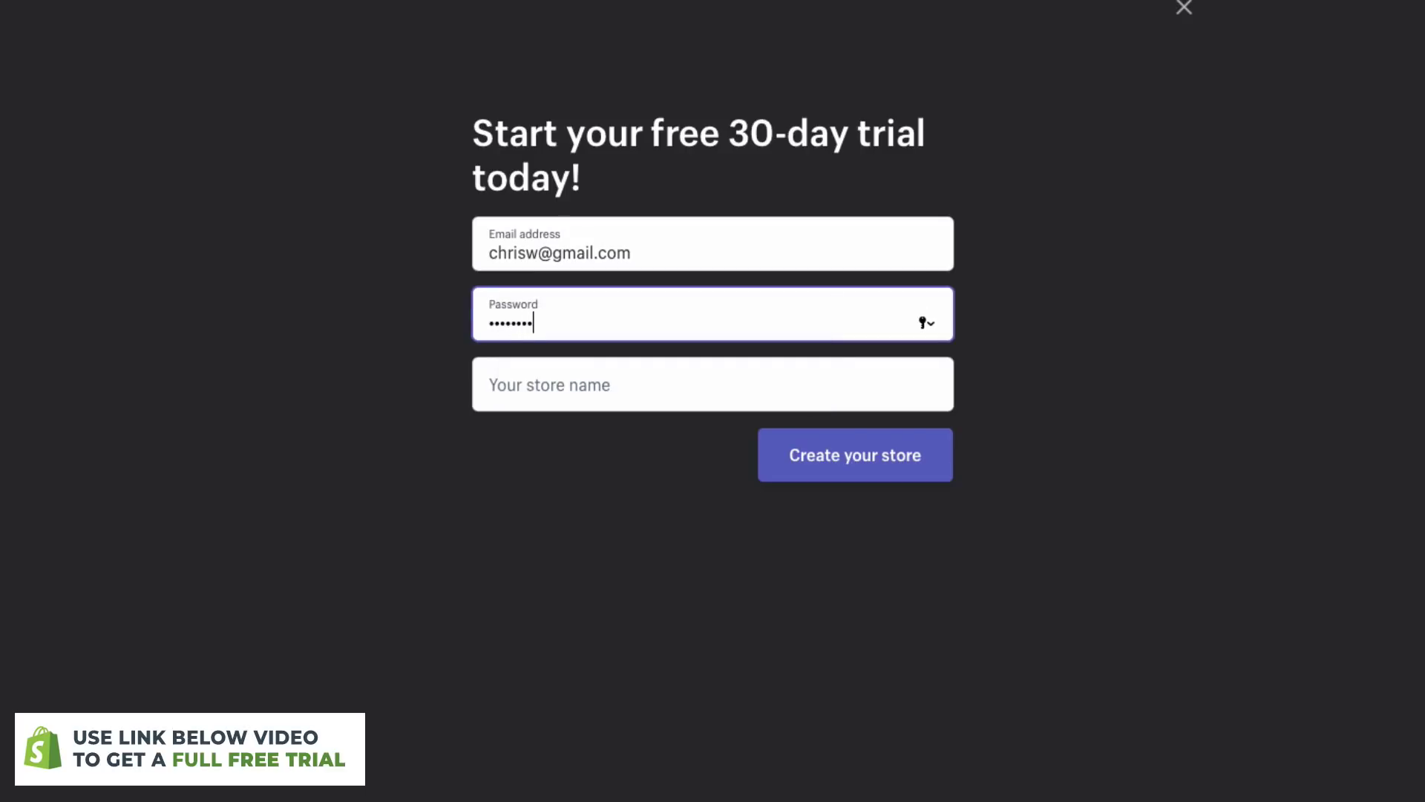
key("Tab")
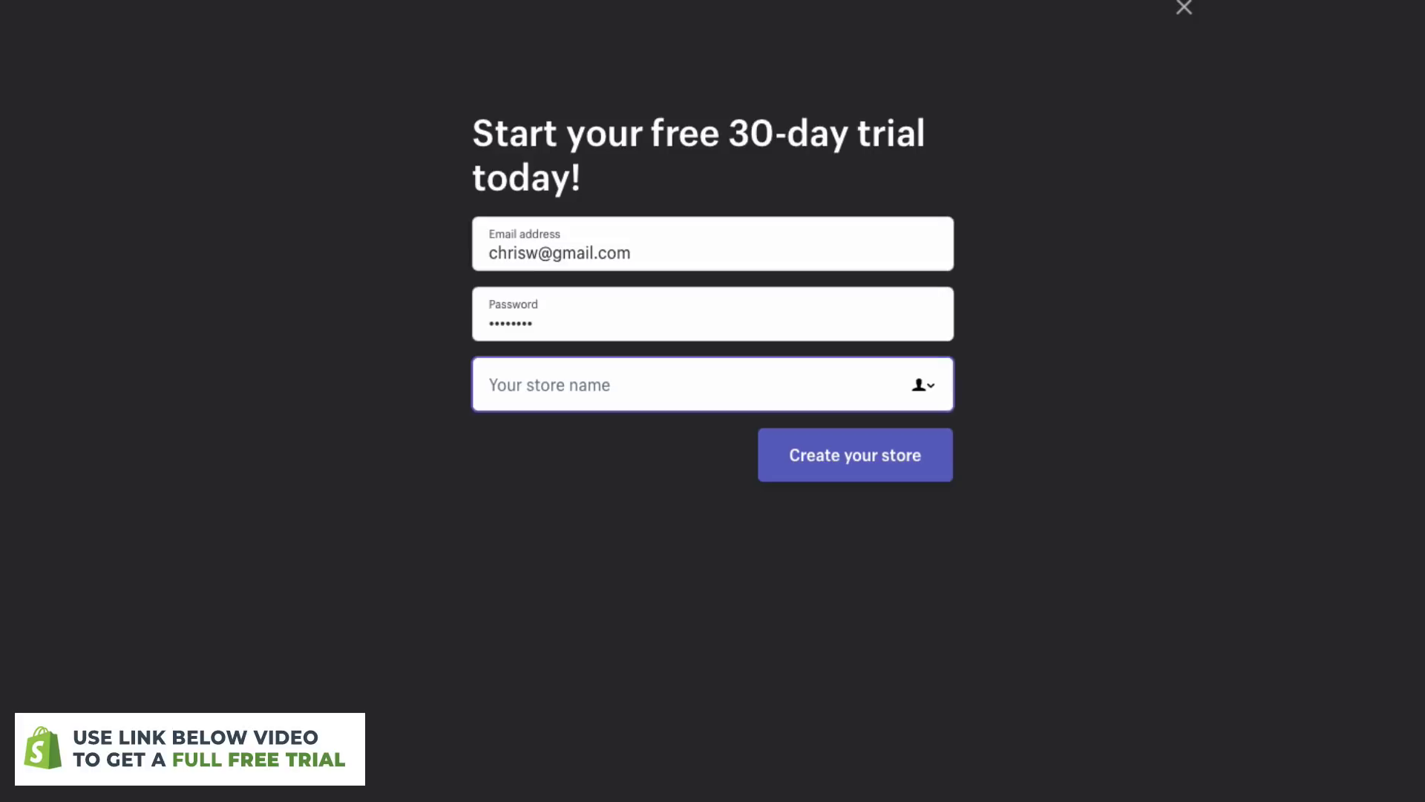
type("Out W")
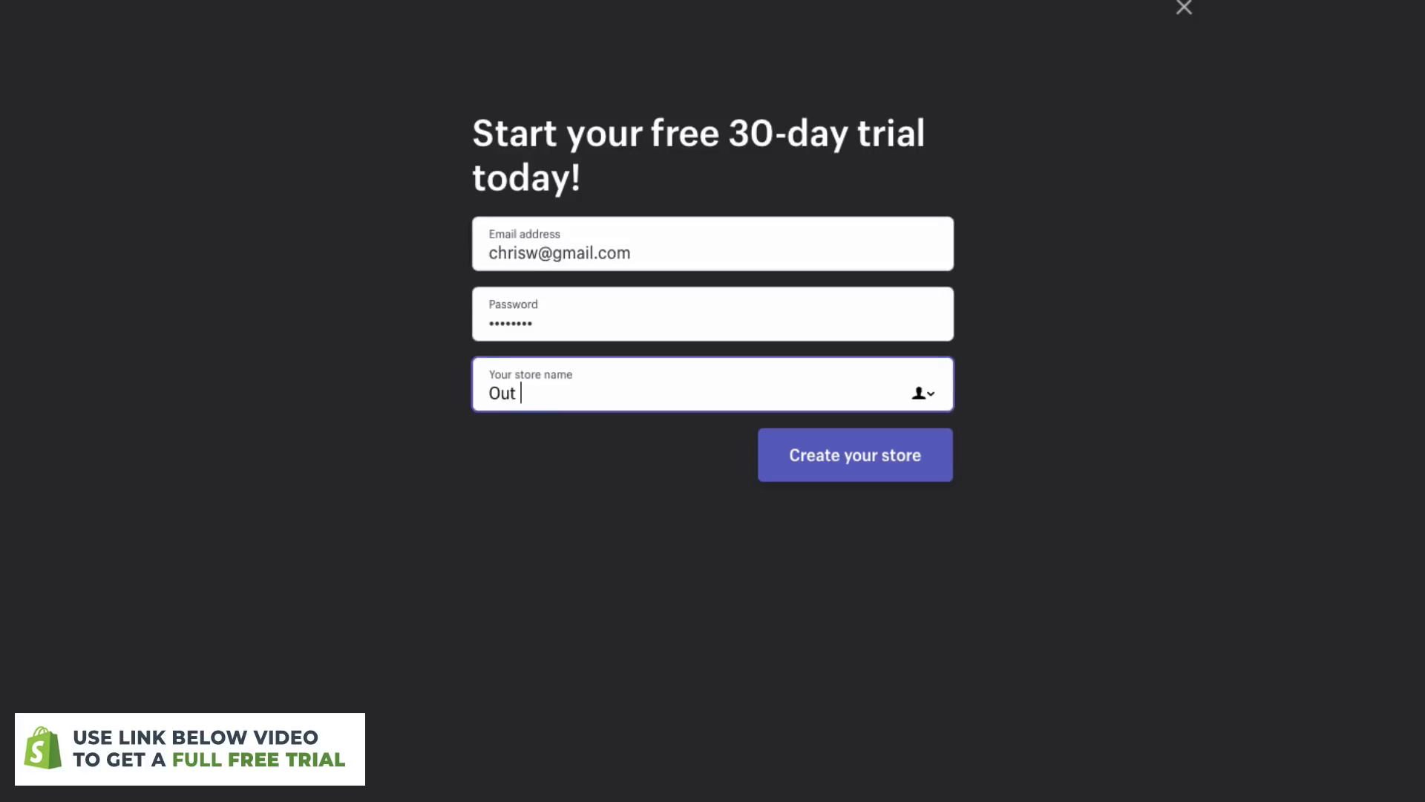
key("BackSpace")
key("BackSpace")
type("door Wi")
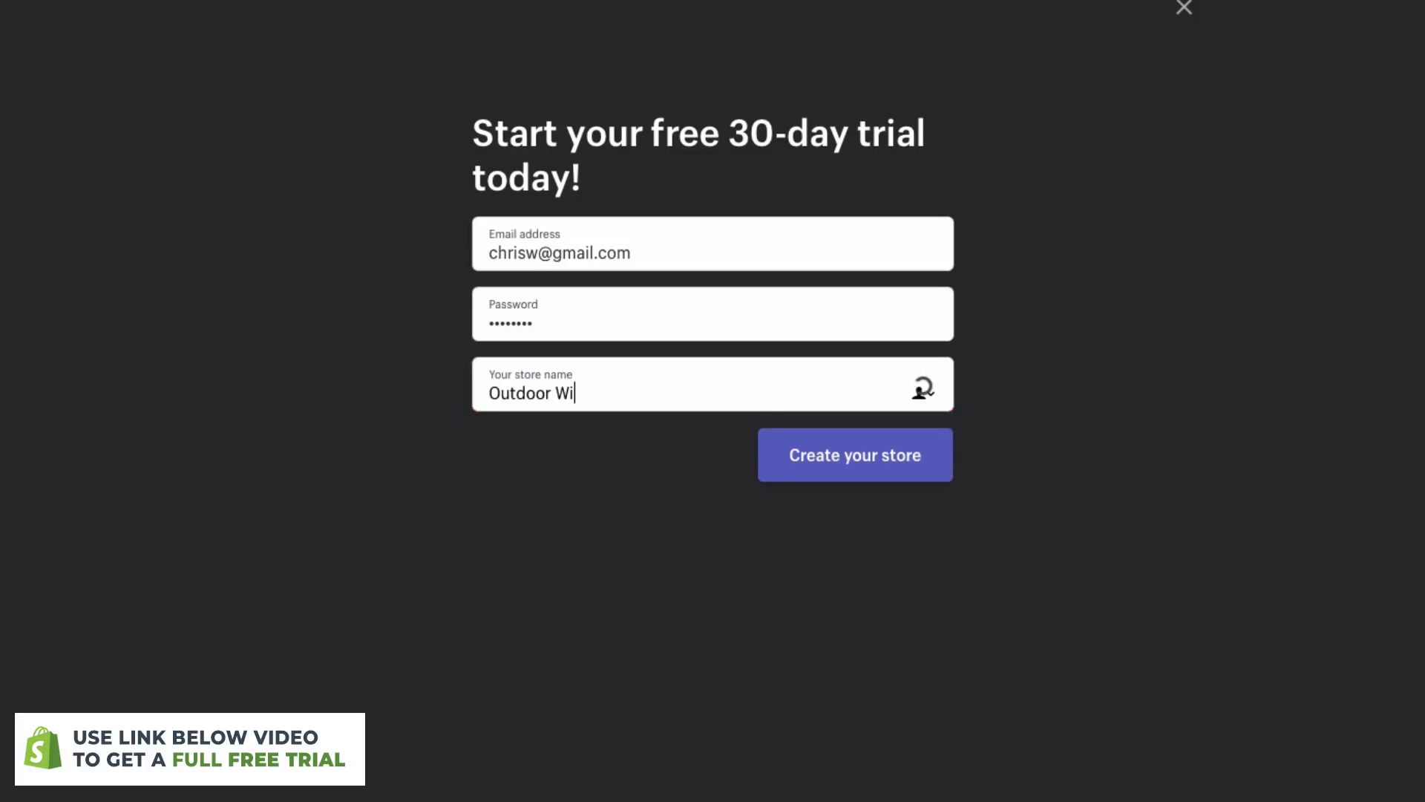
type("lderness Gear")
left_click(925, 473)
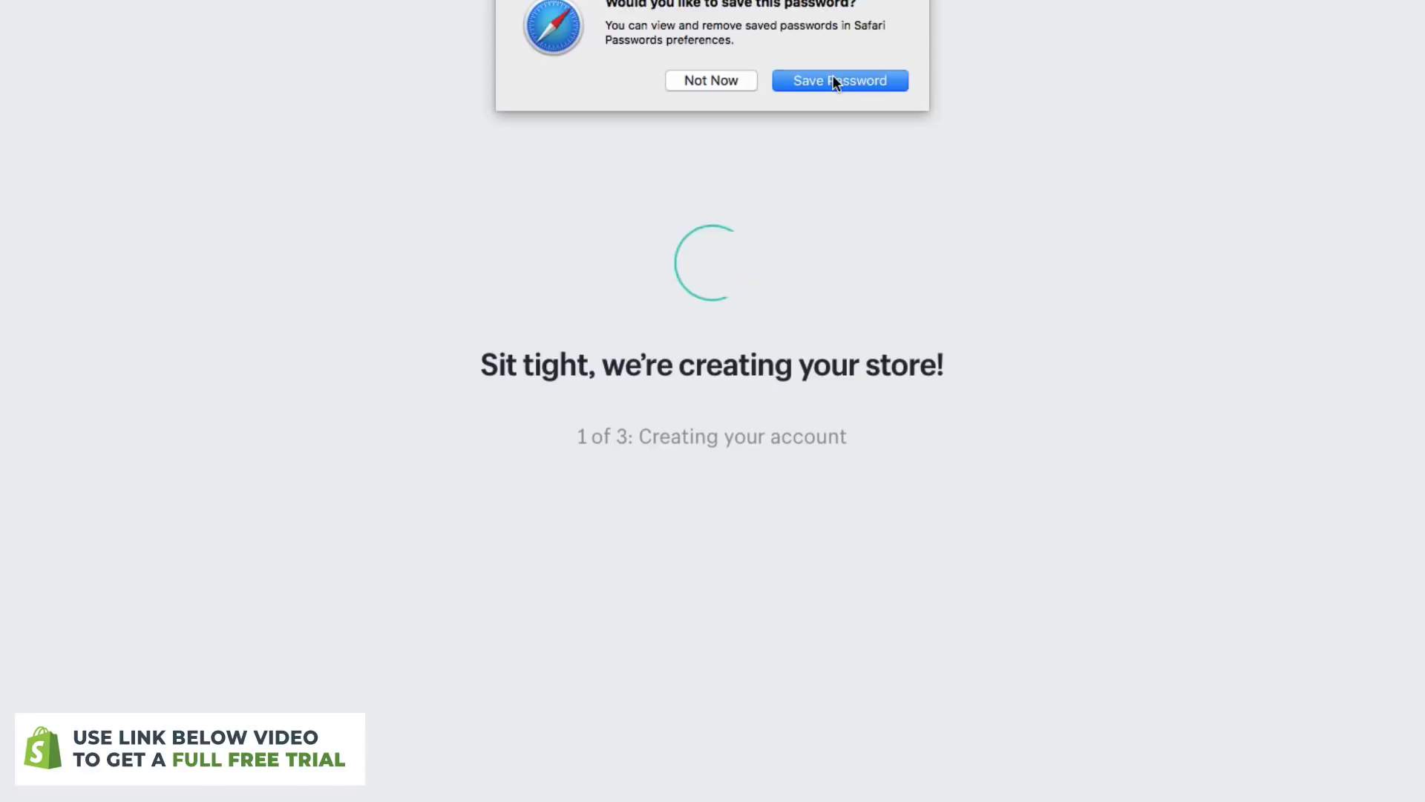
left_click(835, 77)
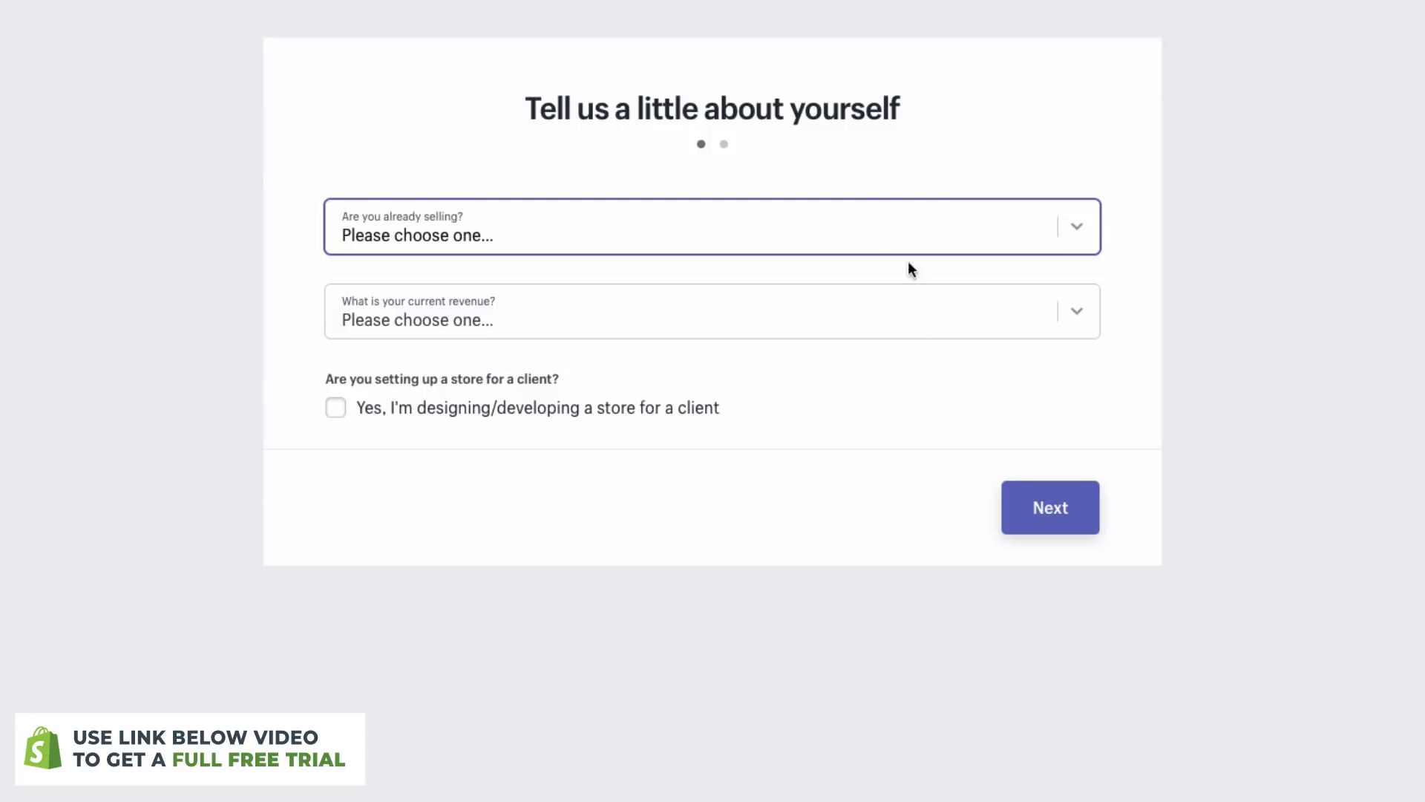
- Answer 'I'm just playing around', request logo help, and set revenue to 0 SEK
left_click(980, 228)
left_click(906, 248)
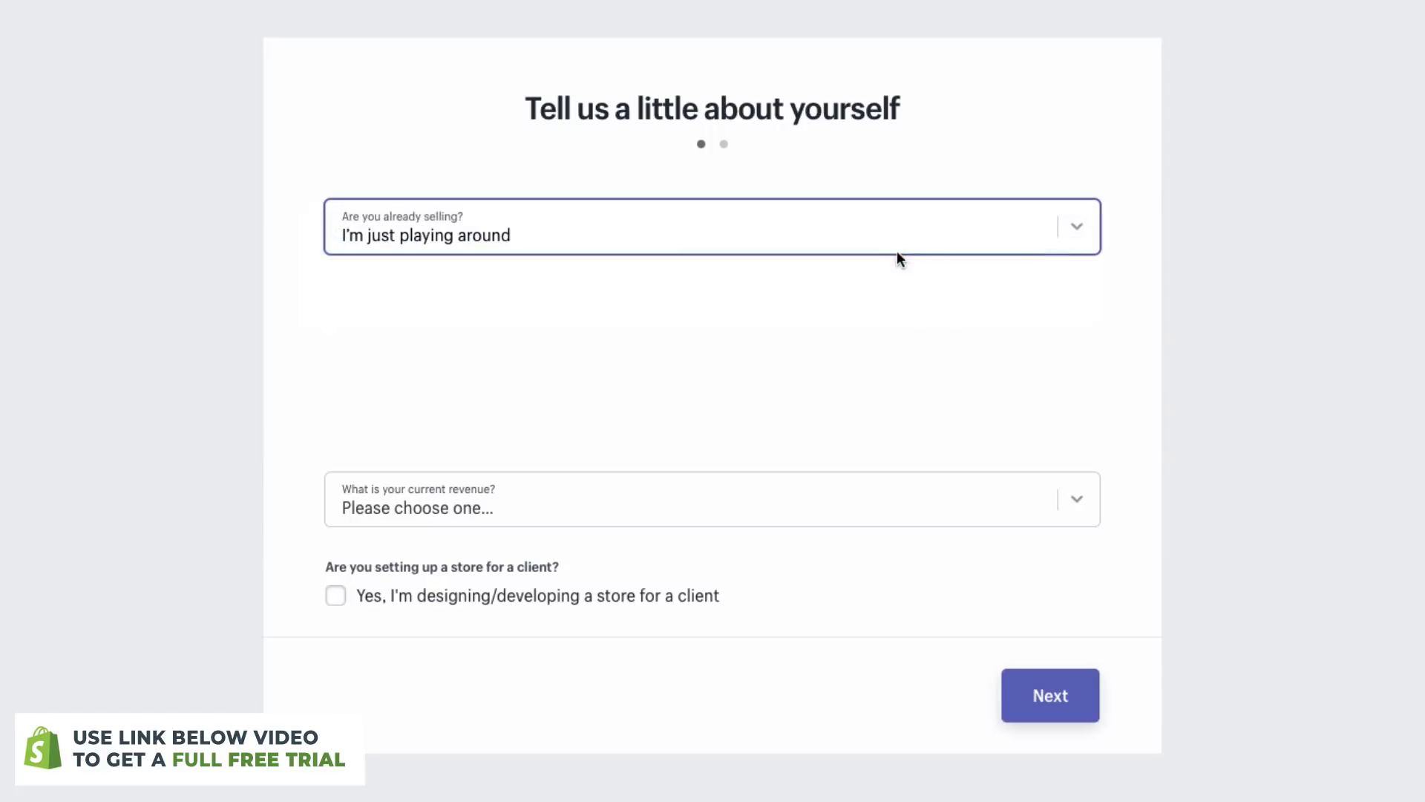
left_click(657, 326)
left_click(599, 499)
left_click(600, 515)
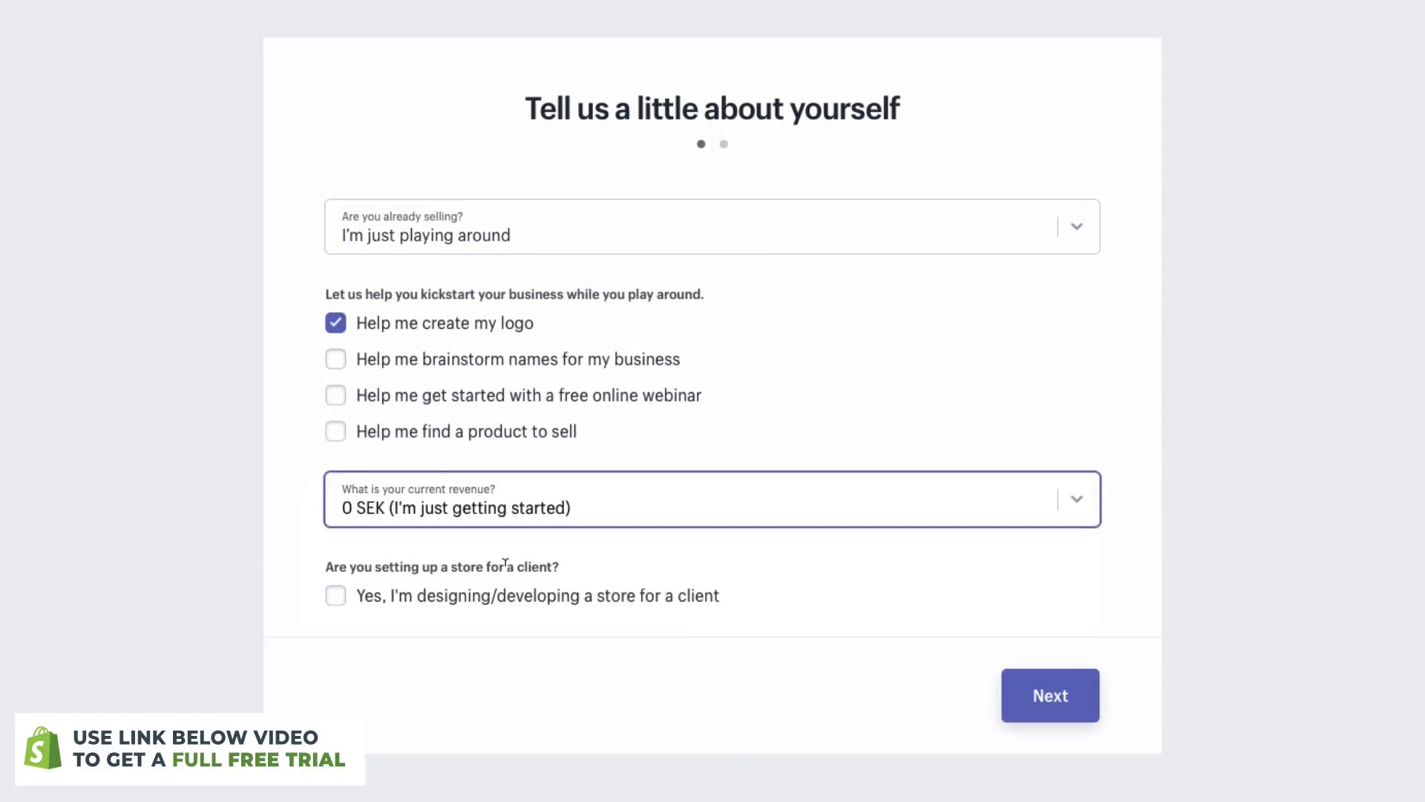
left_click(1044, 701)
- Fill in the owner's first and last name, street address, city and postcode
scroll(1245, 513, "down", 1)
type("Chris")
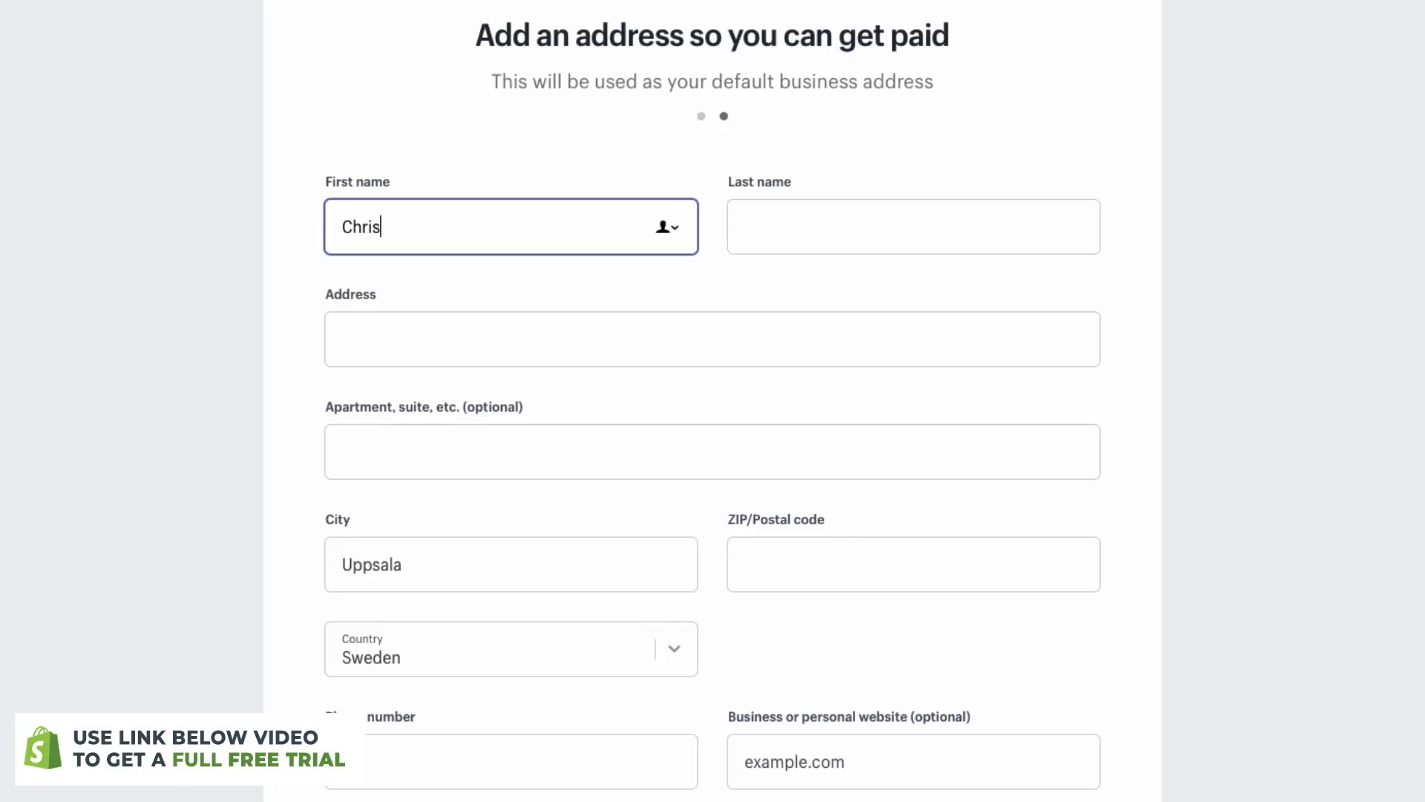
key("Tab")
type("W")
key("Tab")
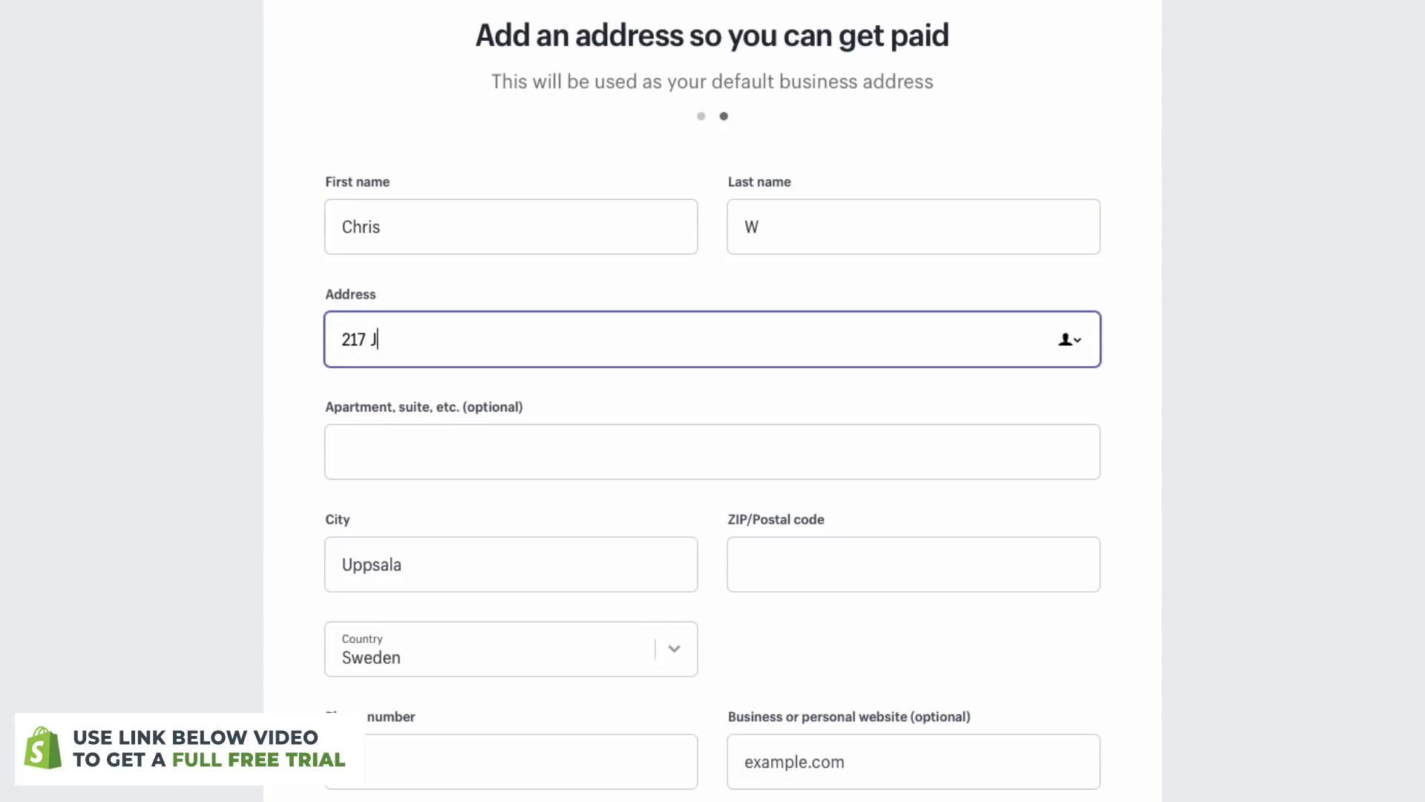
key("Tab")
key("Tab")
type("Adelaide")
key("Tab")
type("5000")
- Set the country to Australia, add the phone number, and enter the store admin
left_click(683, 655)
type("Australia")
key("Return")
left_click(550, 742)
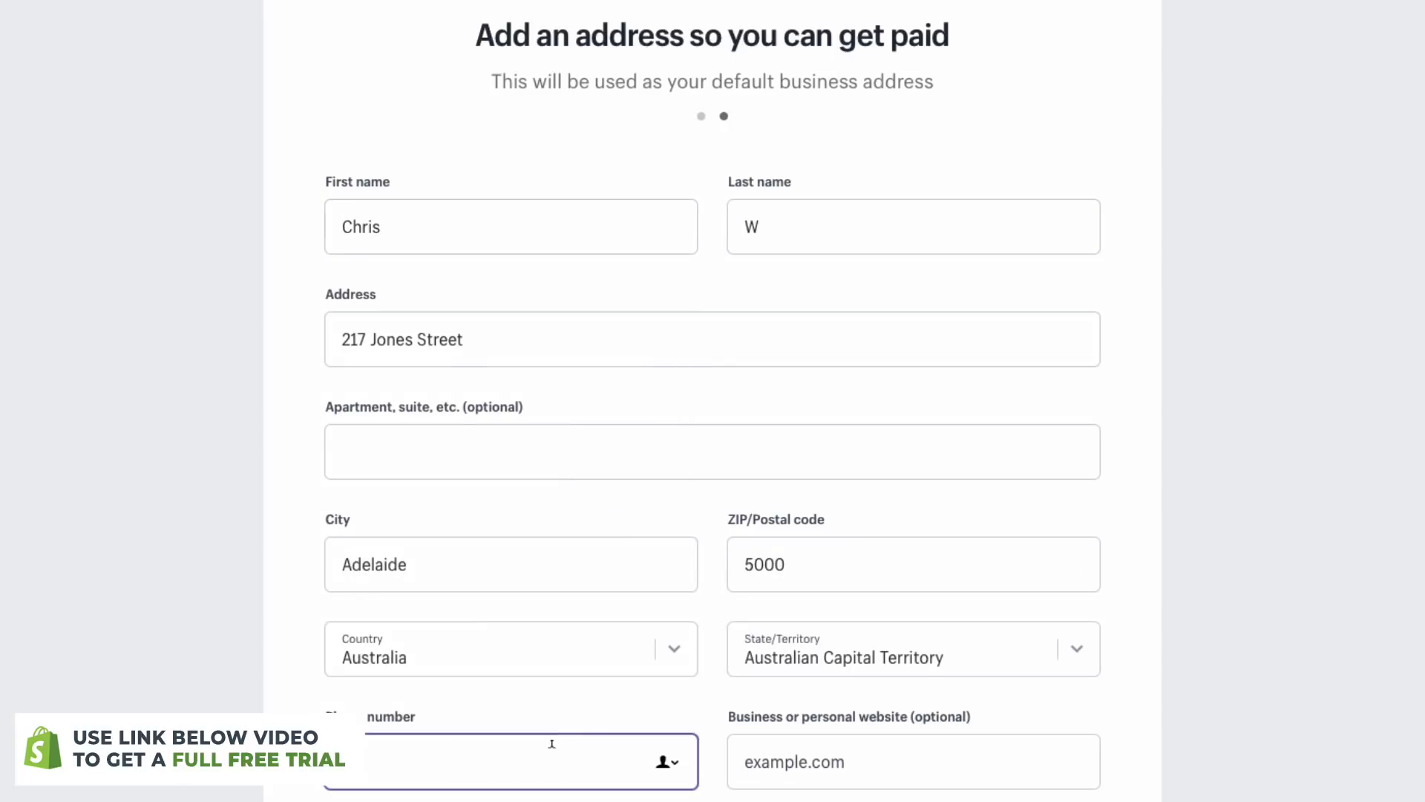
scroll(978, 679, "down", 3)
left_click(979, 679)
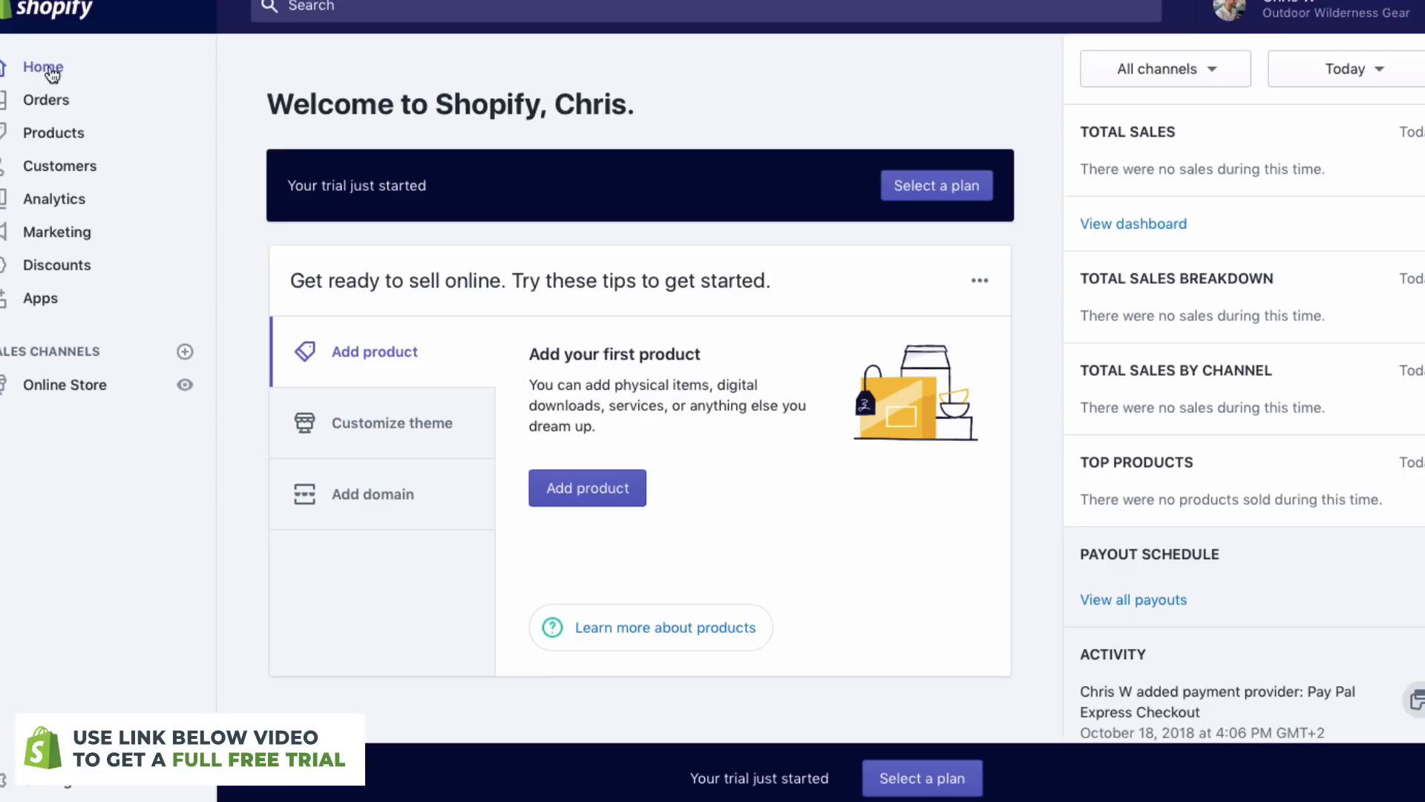
- Scroll through the admin Home dashboard, then go to the Orders page
scroll(630, 401, "down", 2)
scroll(631, 400, "up", 1)
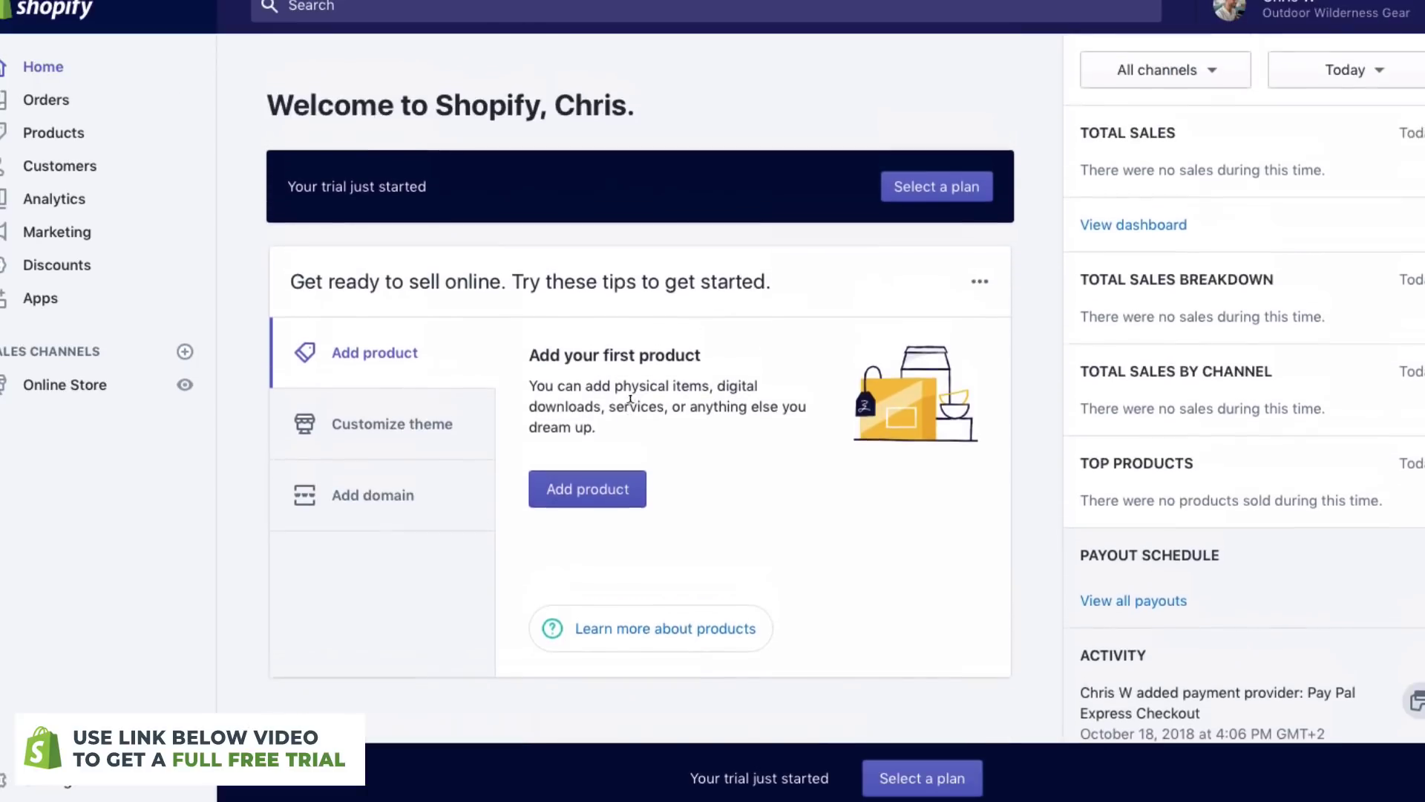
scroll(632, 445, "down", 4)
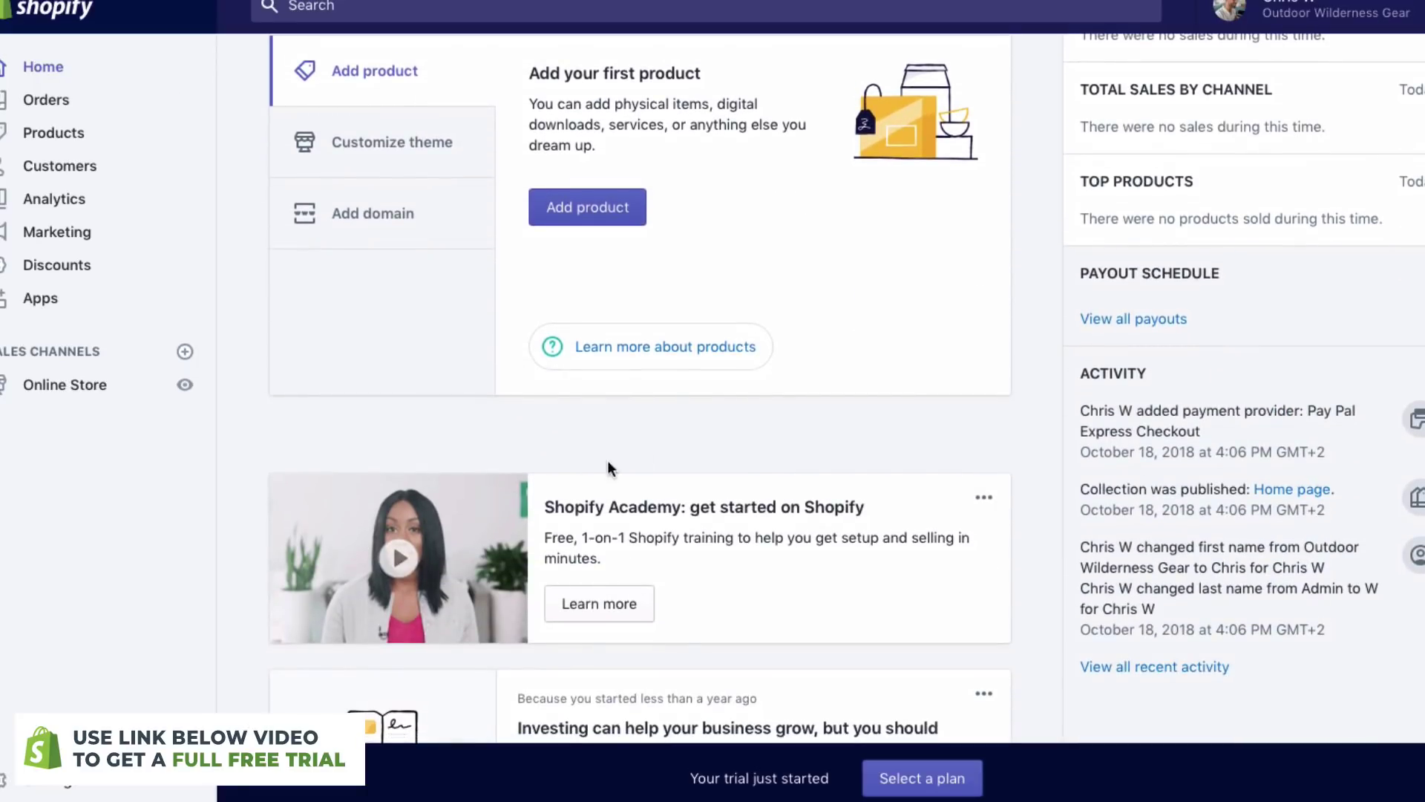
scroll(702, 639, "down", 2)
scroll(700, 621, "up", 6)
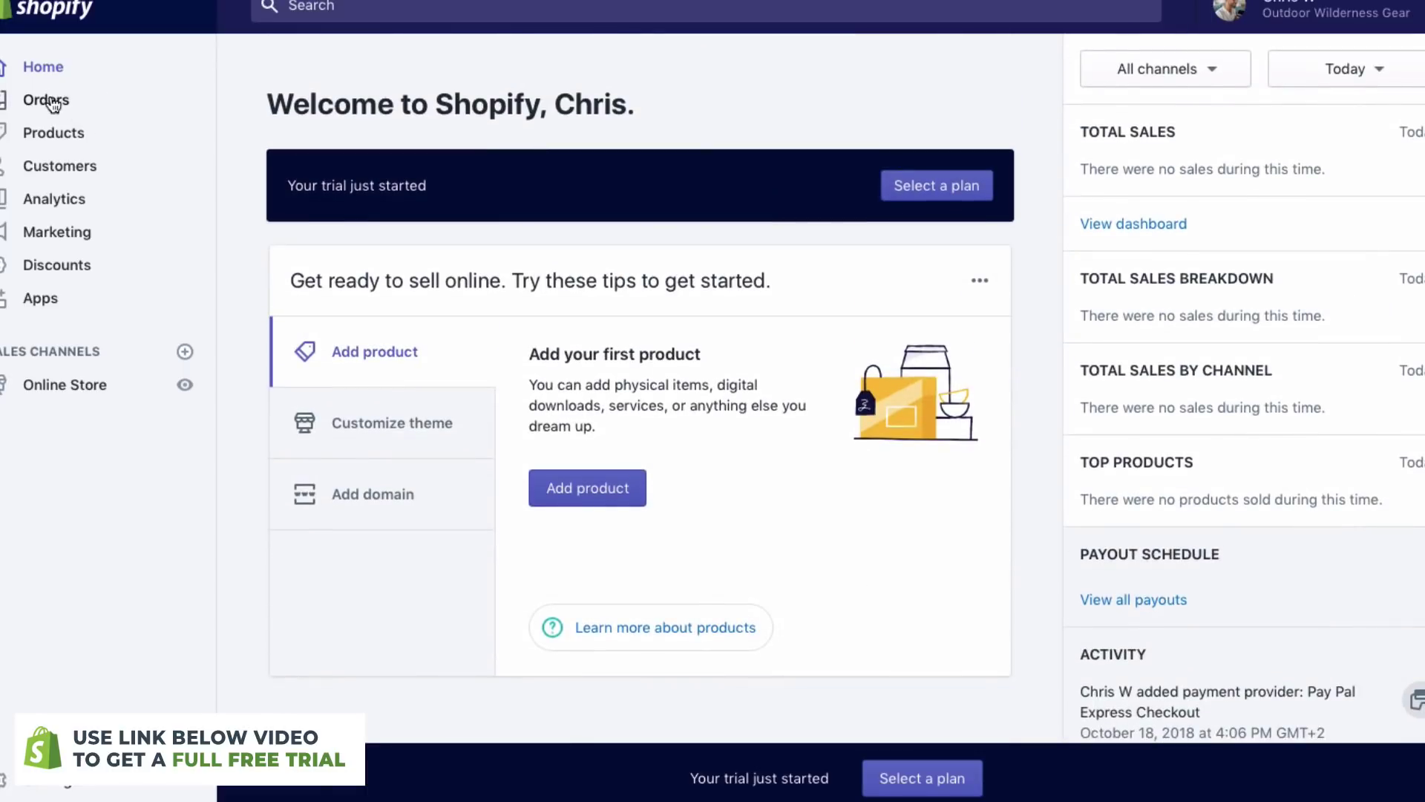
left_click(49, 100)
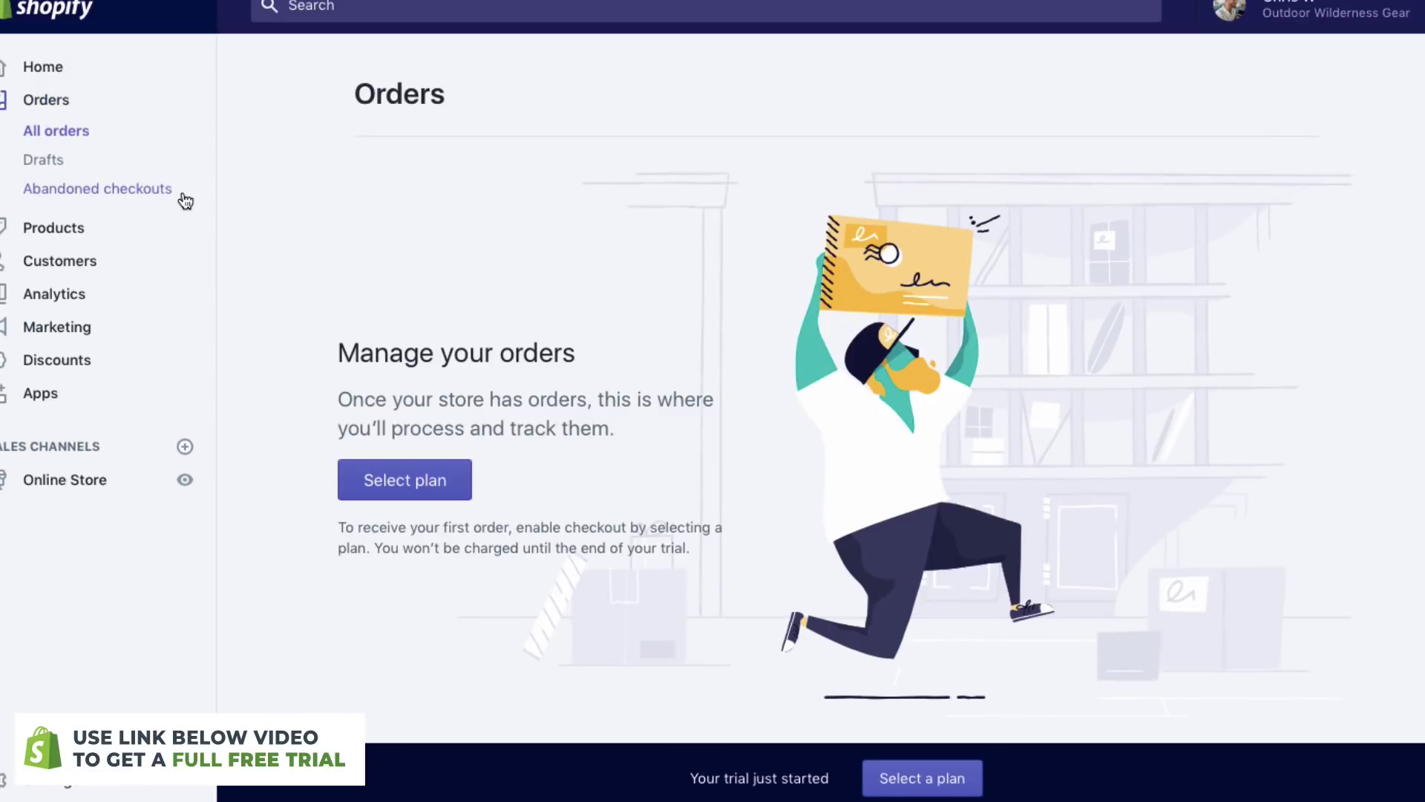
- Visit the Products and Customers pages, then the Analytics Overview showing A$0.00 sales
left_click(41, 226)
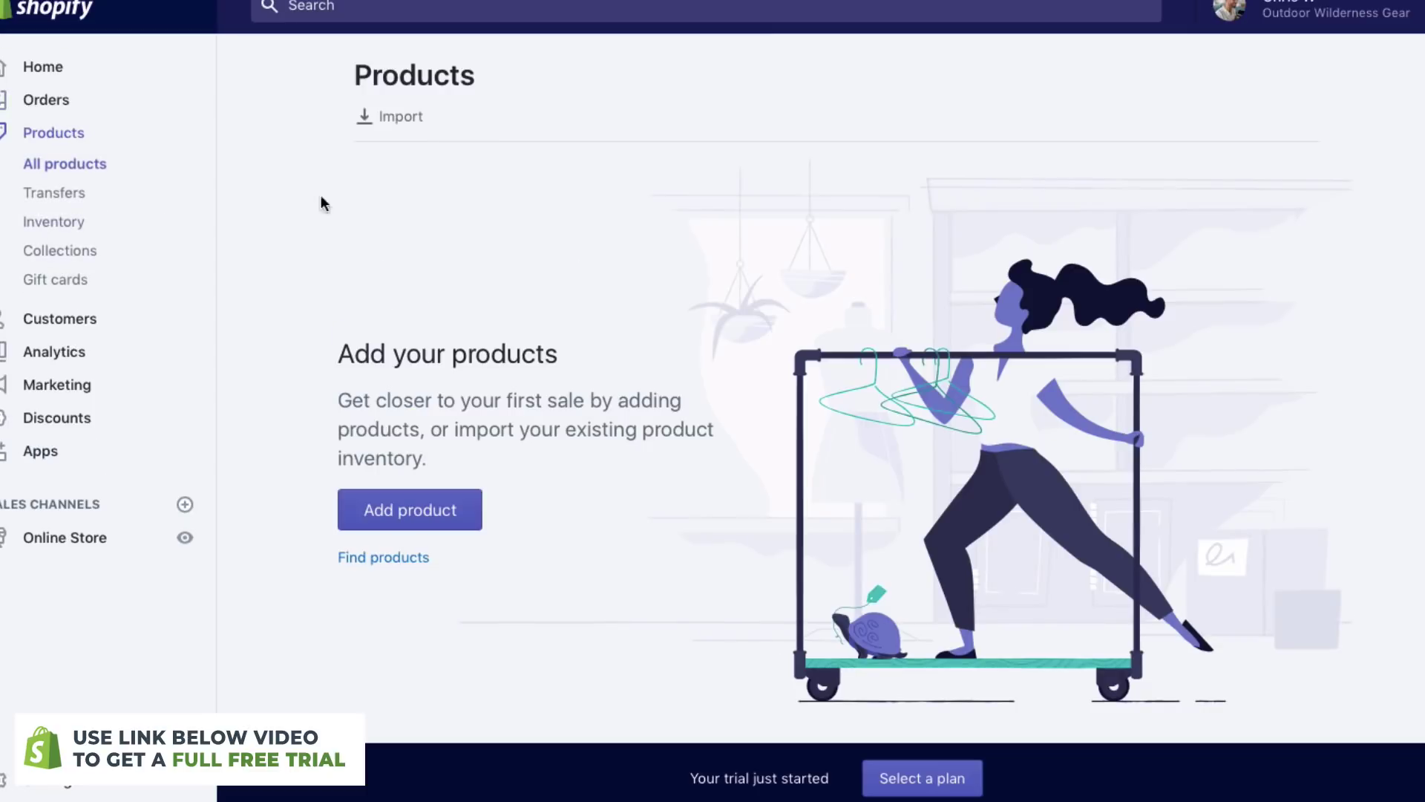
scroll(564, 545, "down", 3)
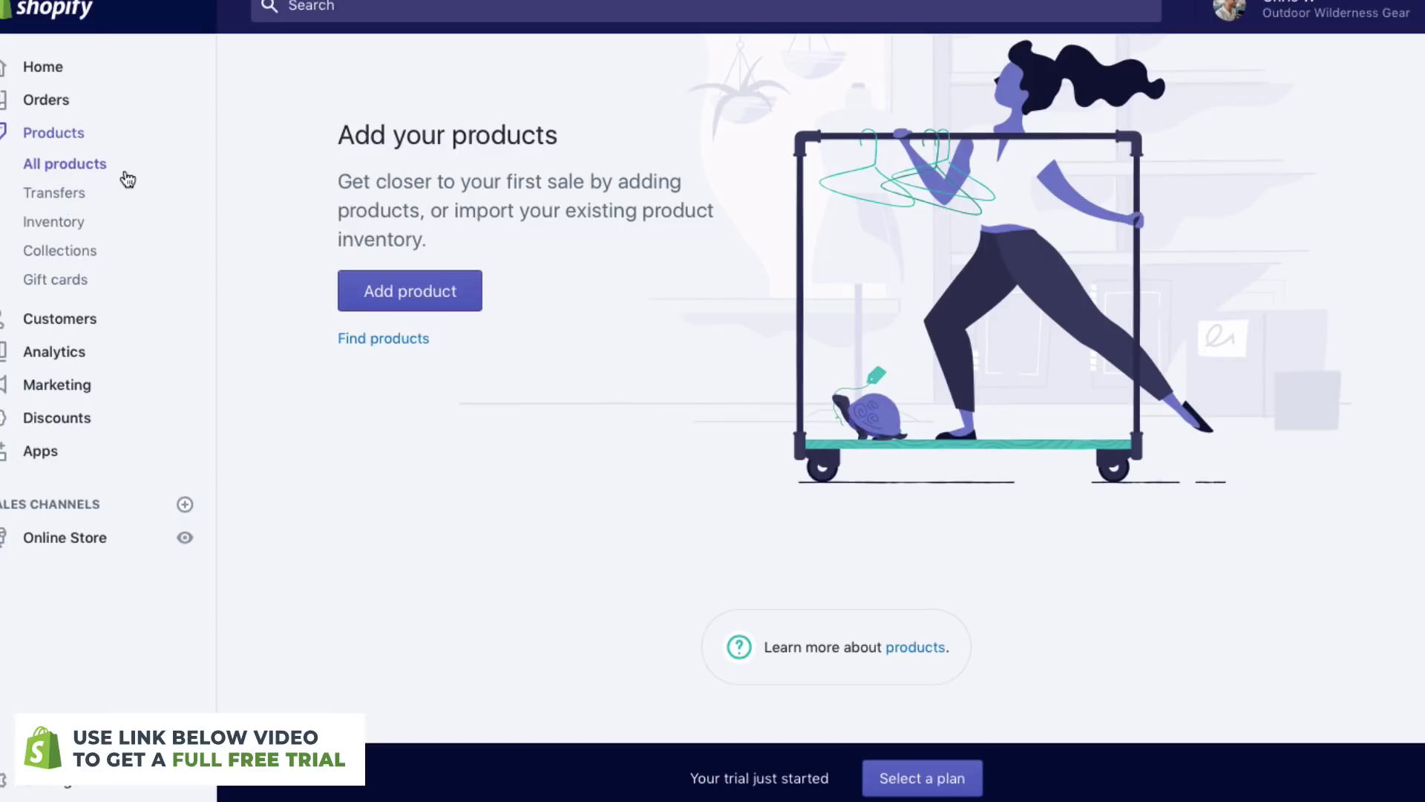
left_click(88, 326)
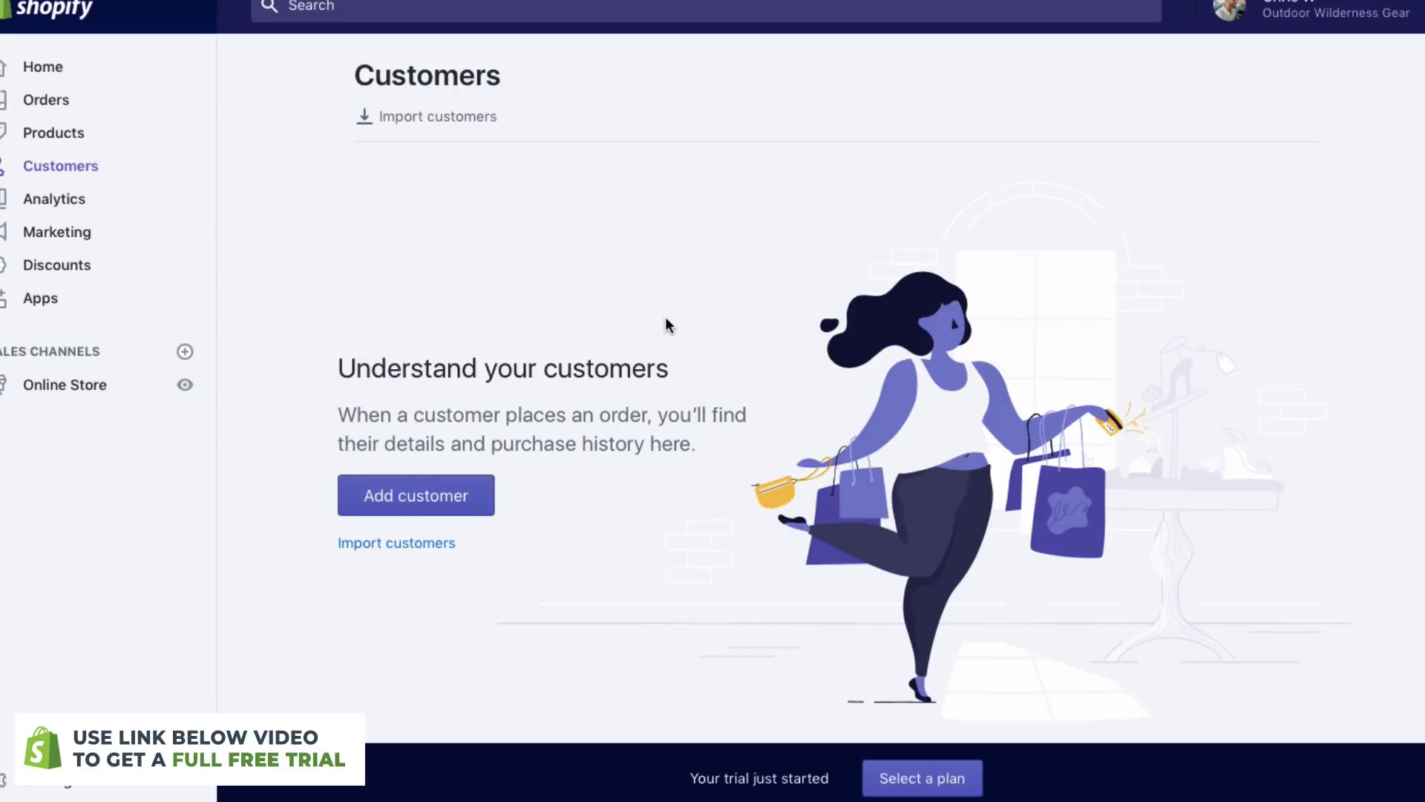
left_click(65, 202)
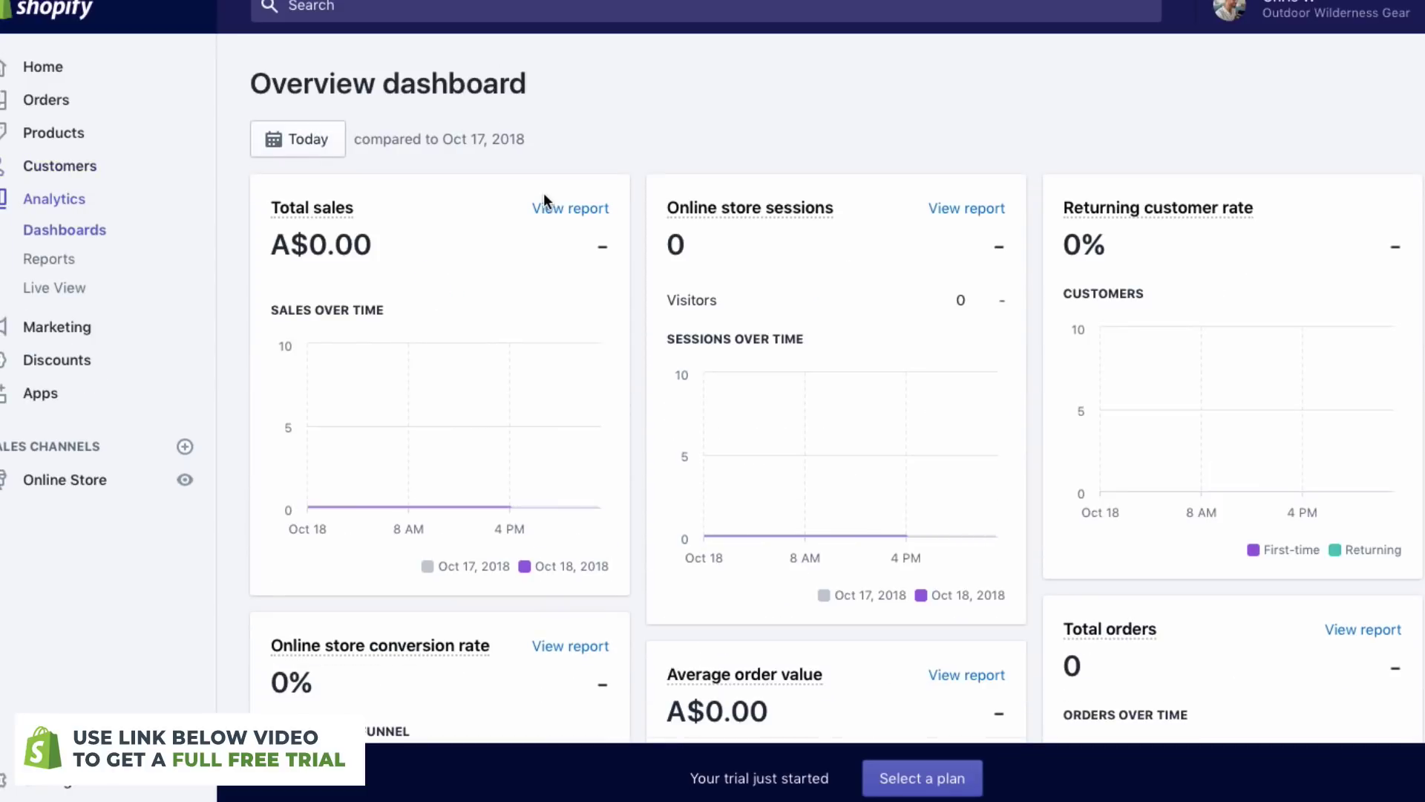
- Scroll through the analytics dashboard, then go to the Google and Facebook Marketing page
scroll(544, 193, "down", 1)
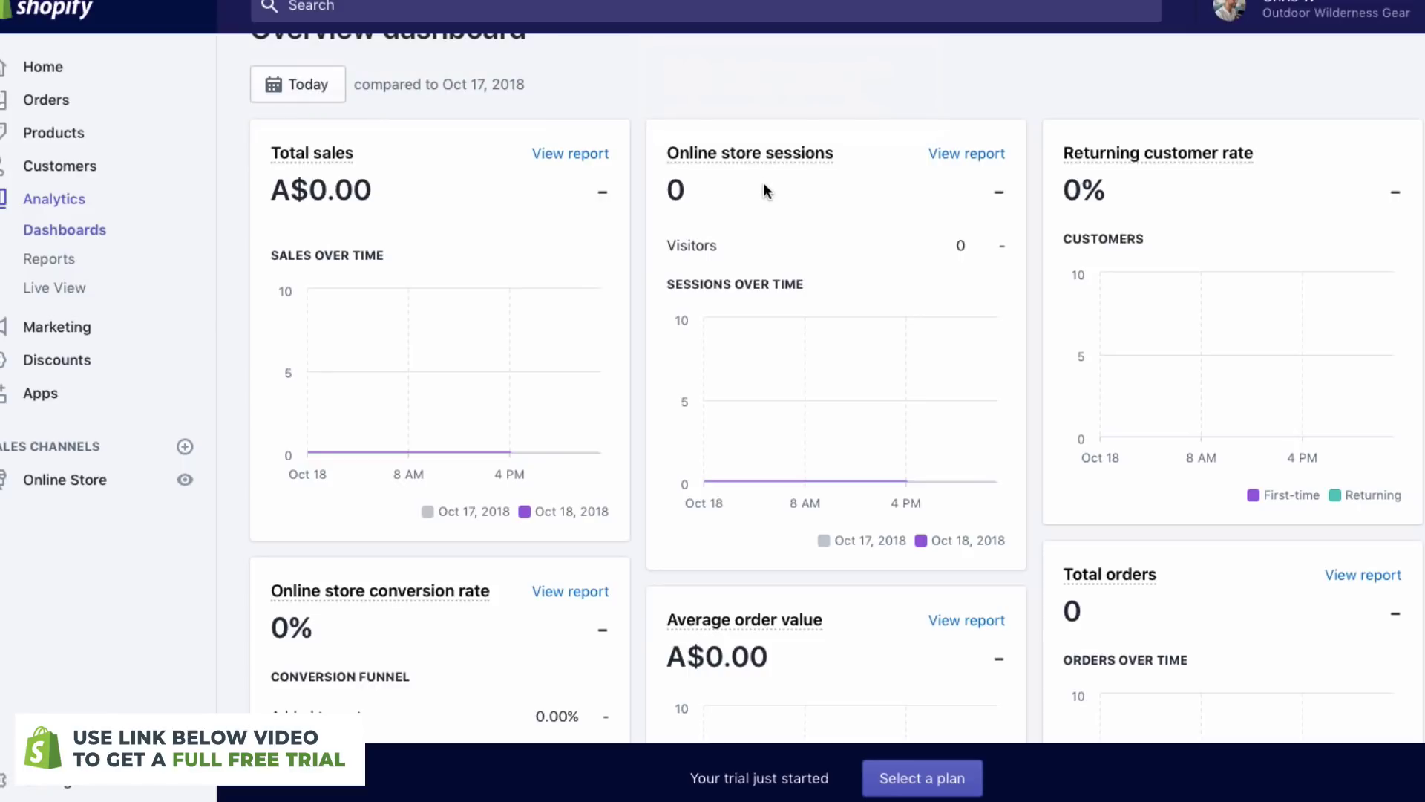
scroll(766, 191, "down", 1)
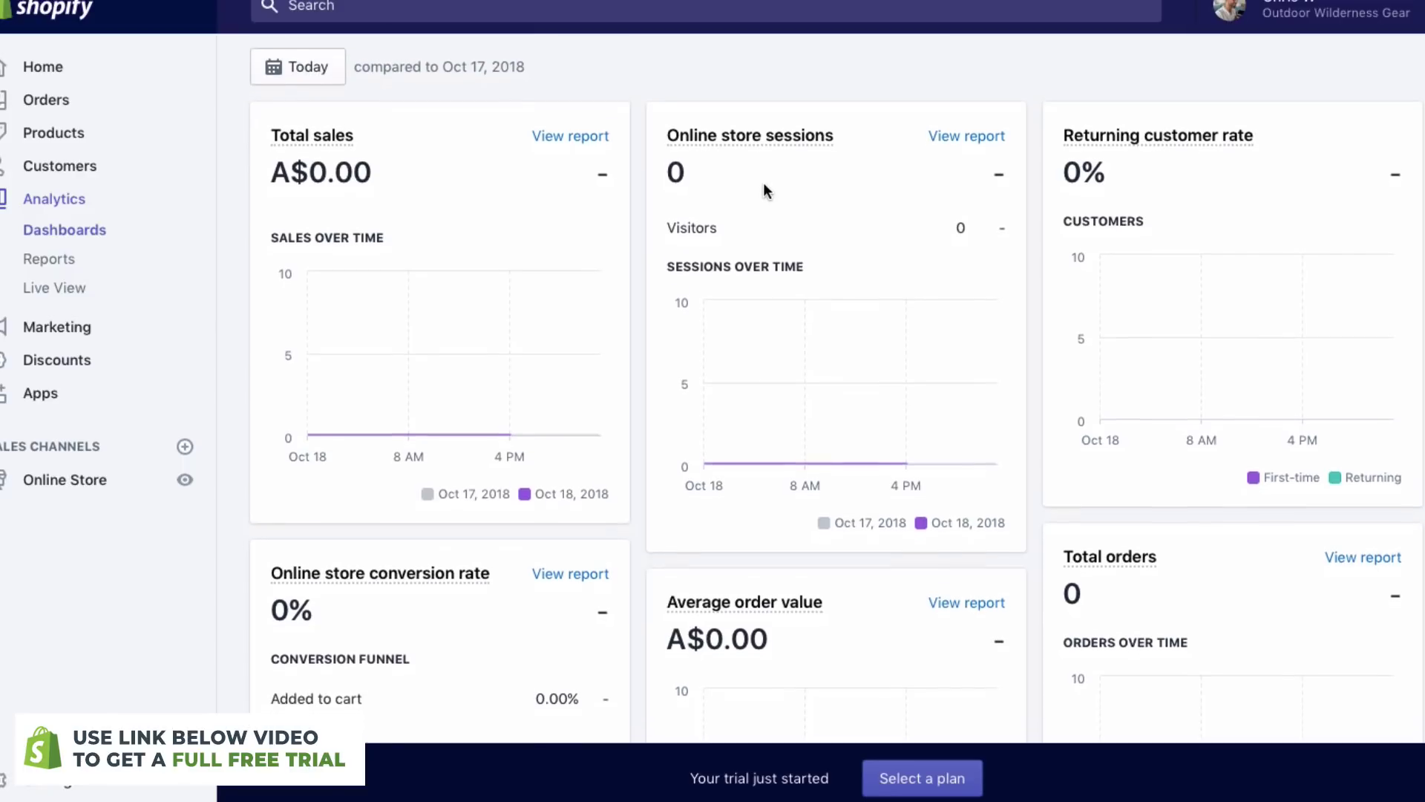
scroll(1242, 222, "down", 2)
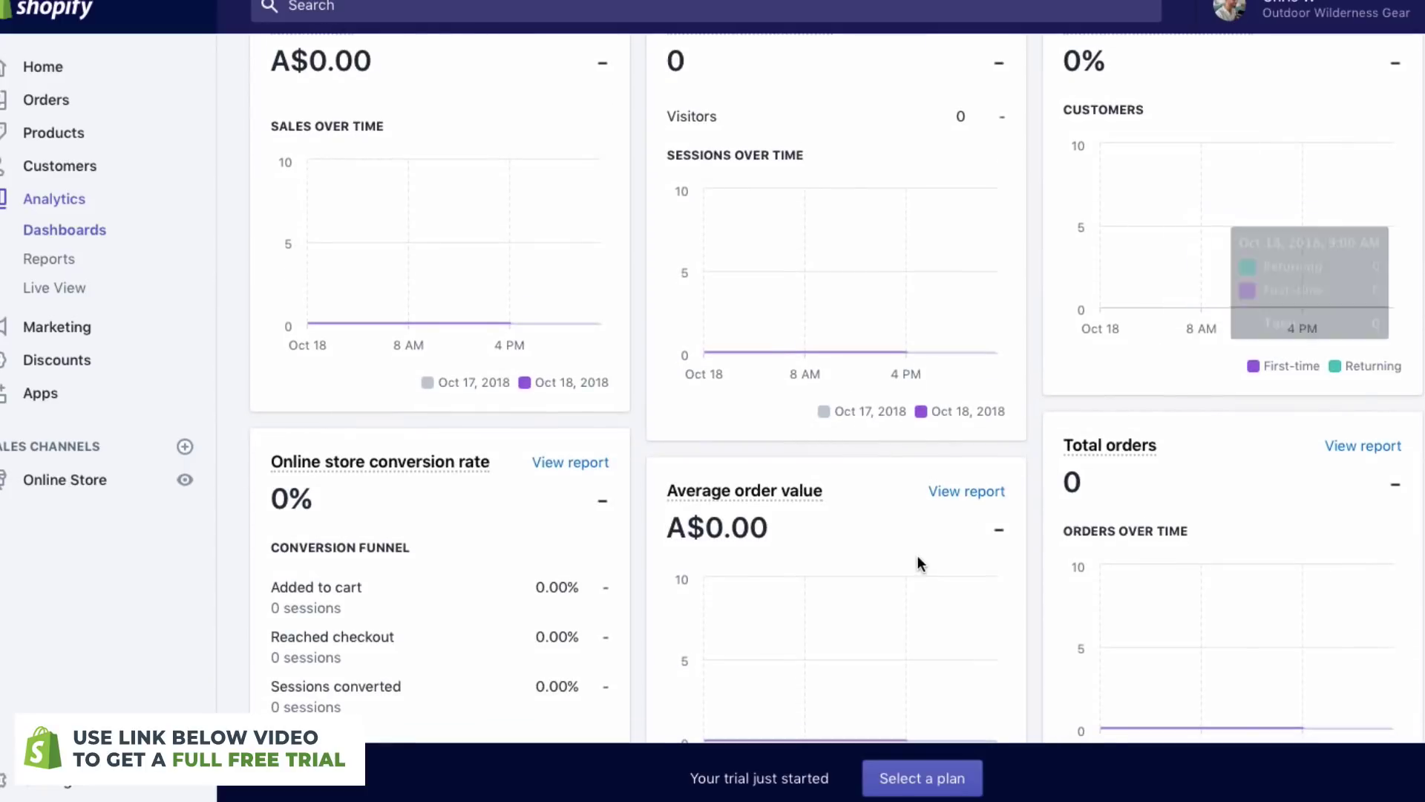
scroll(847, 549, "down", 2)
scroll(478, 506, "down", 3)
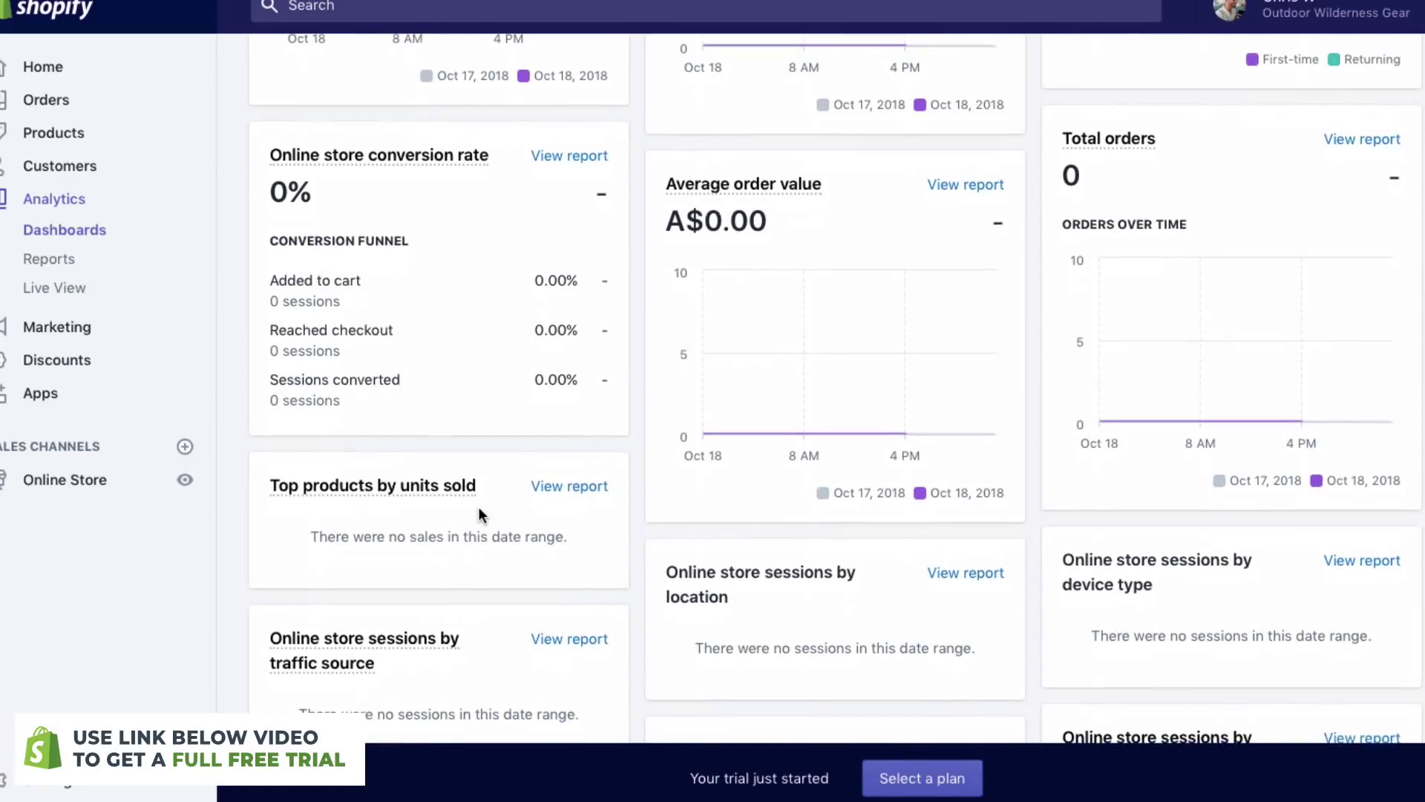
scroll(486, 278, "up", 4)
scroll(486, 276, "up", 4)
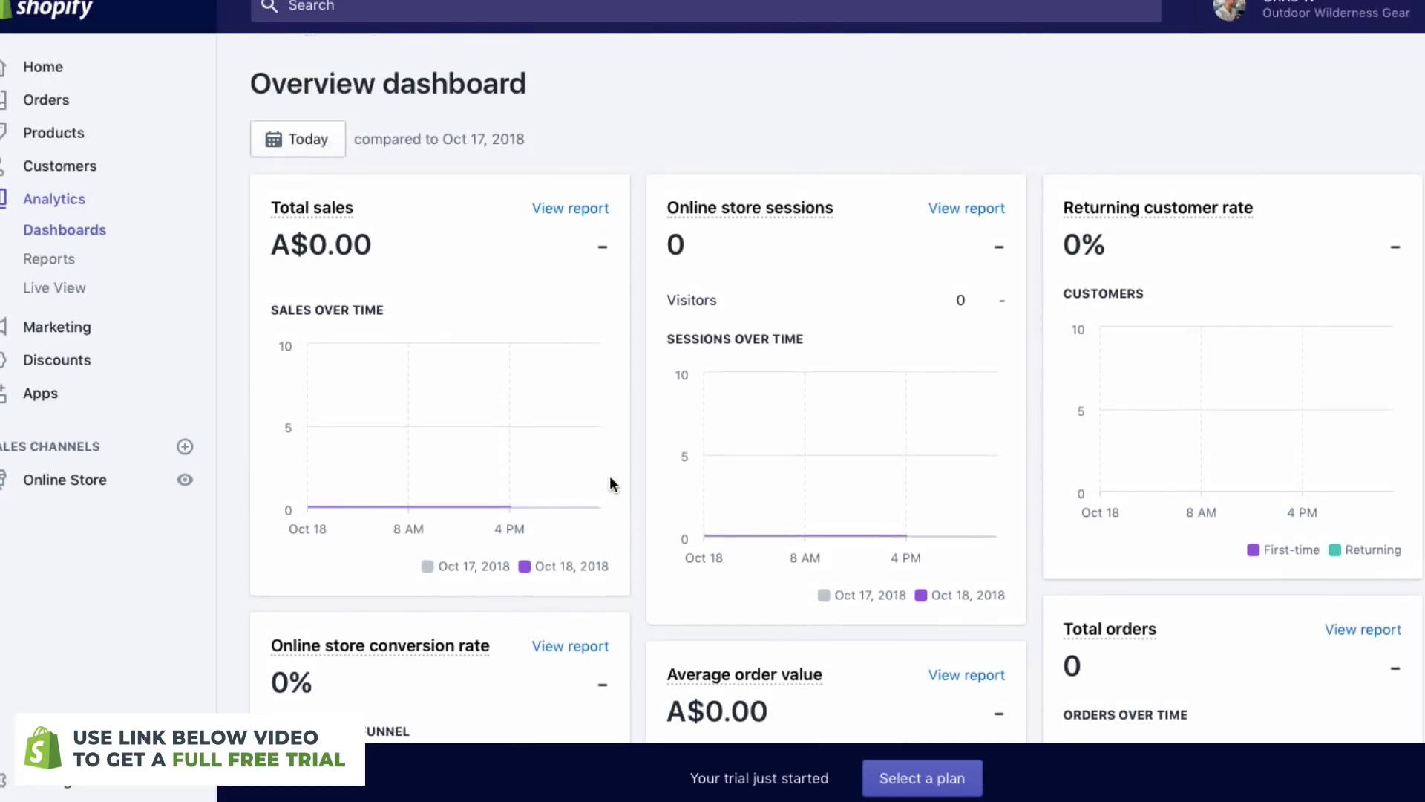
left_click(87, 329)
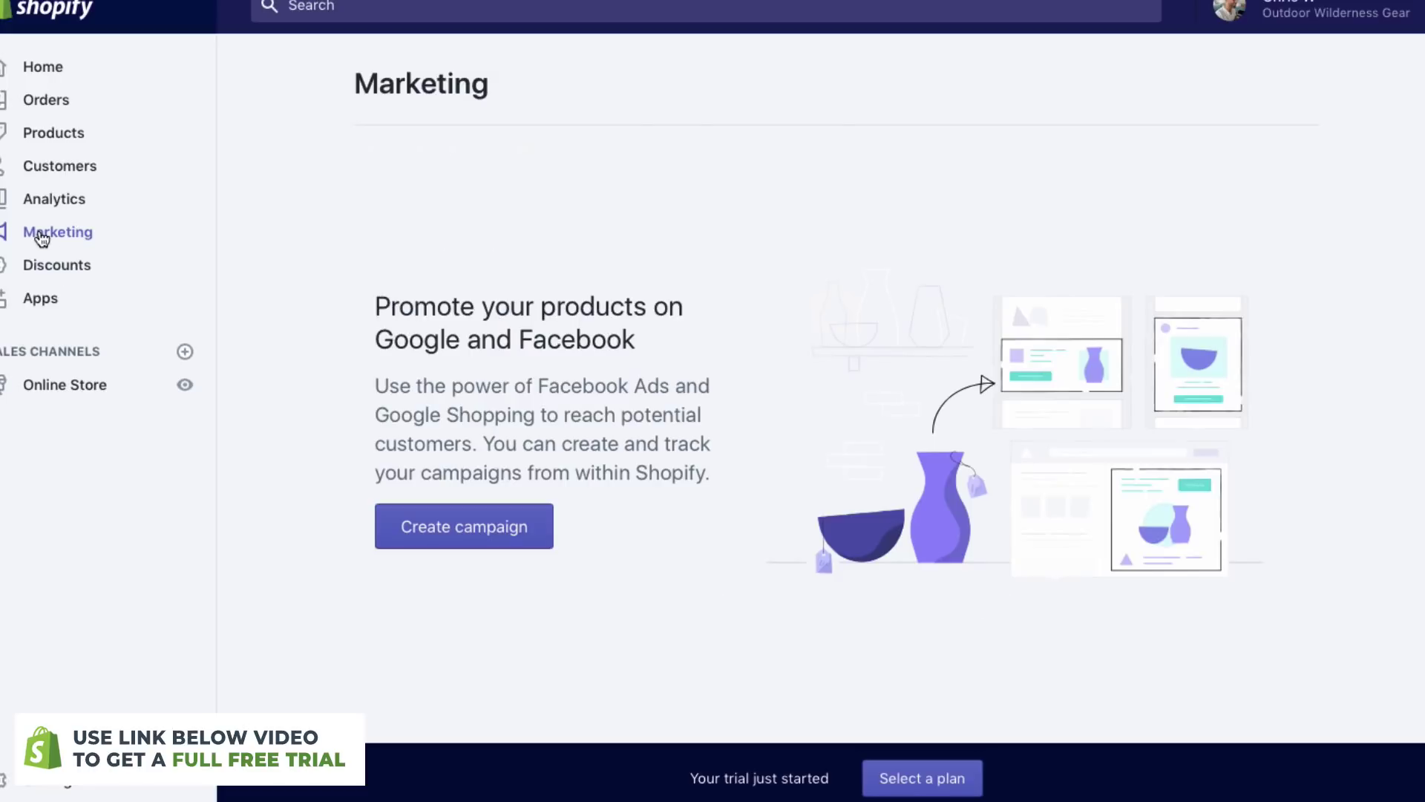
- View the Discount codes page, then the Apps page recommending Oberlo, Kit and Order Printer
scroll(353, 302, "down", 1)
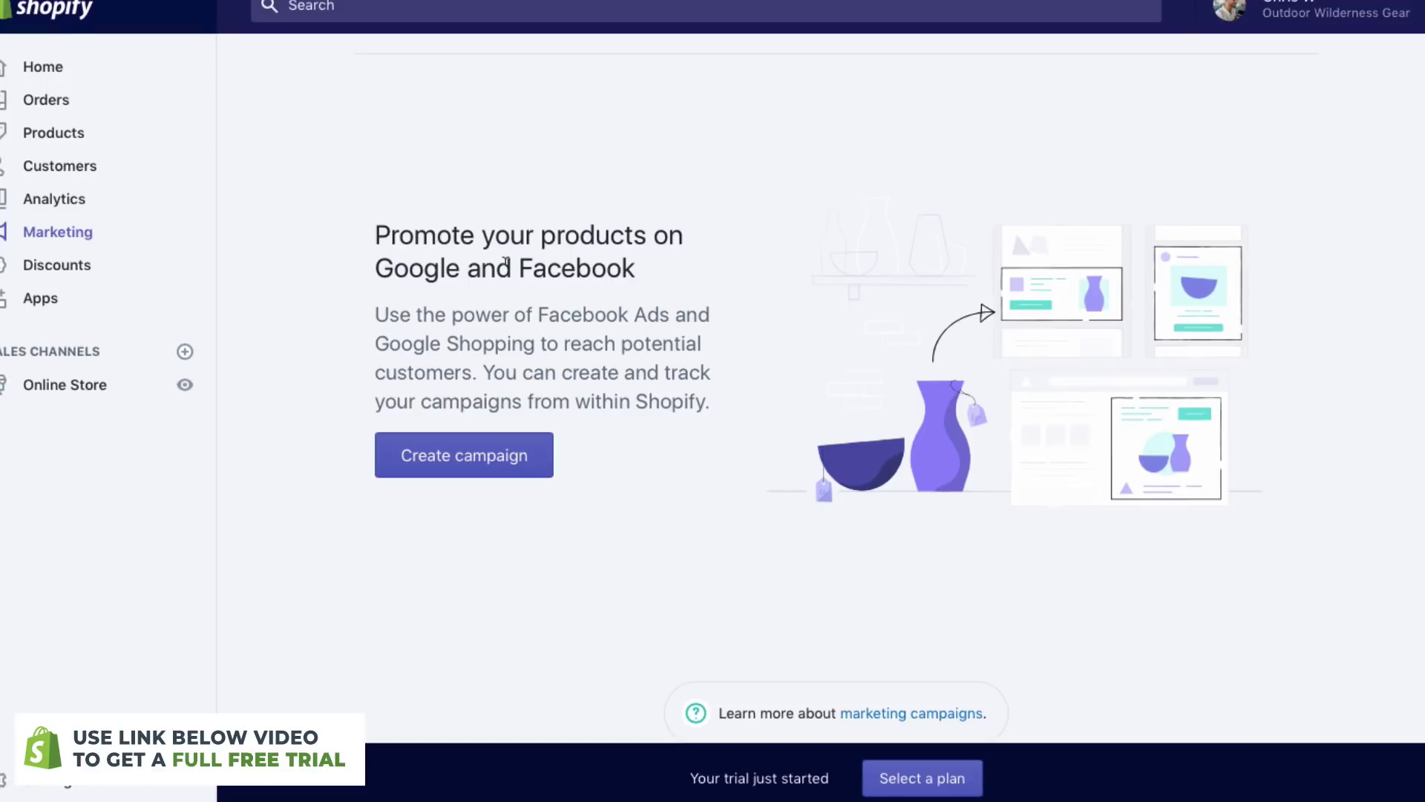
left_click(95, 274)
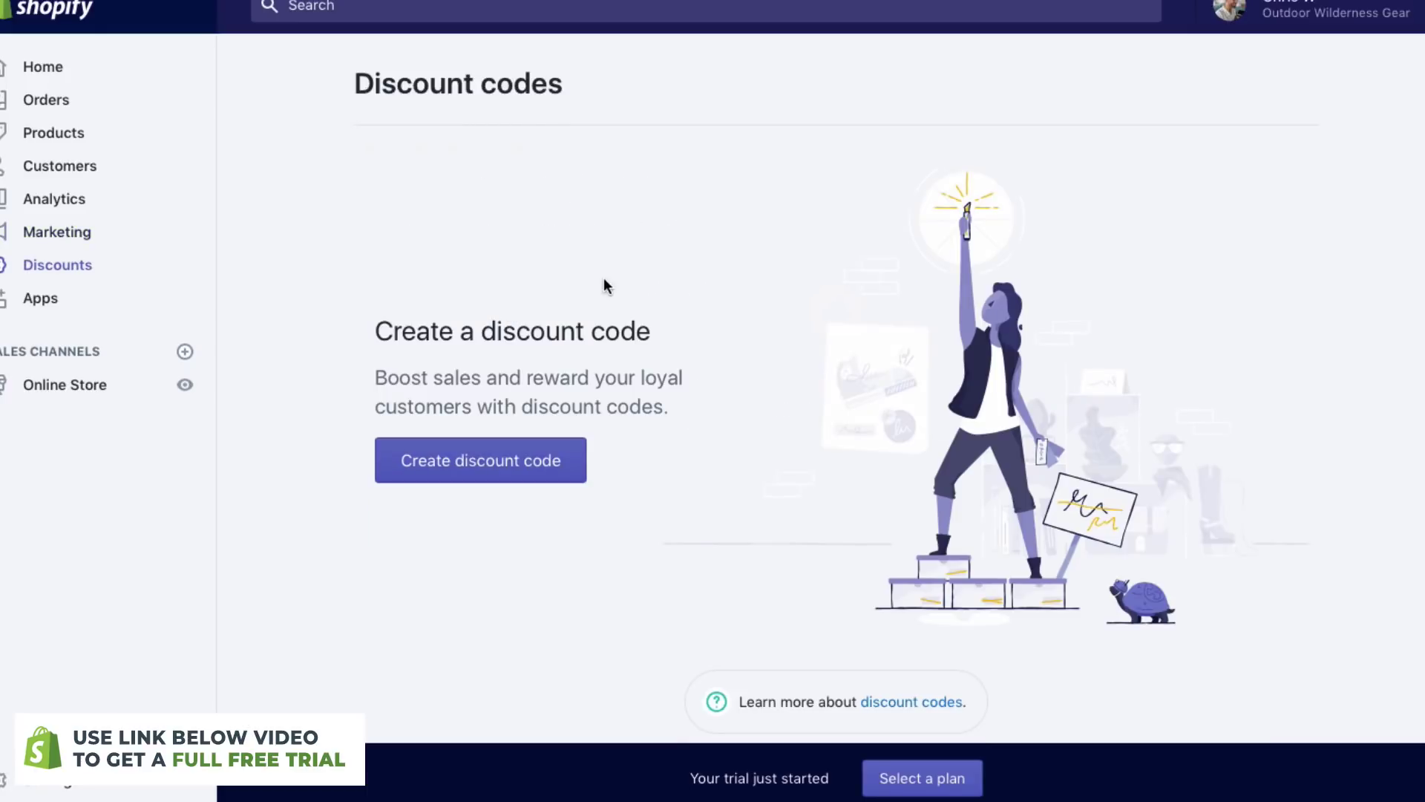
scroll(481, 462, "down", 1)
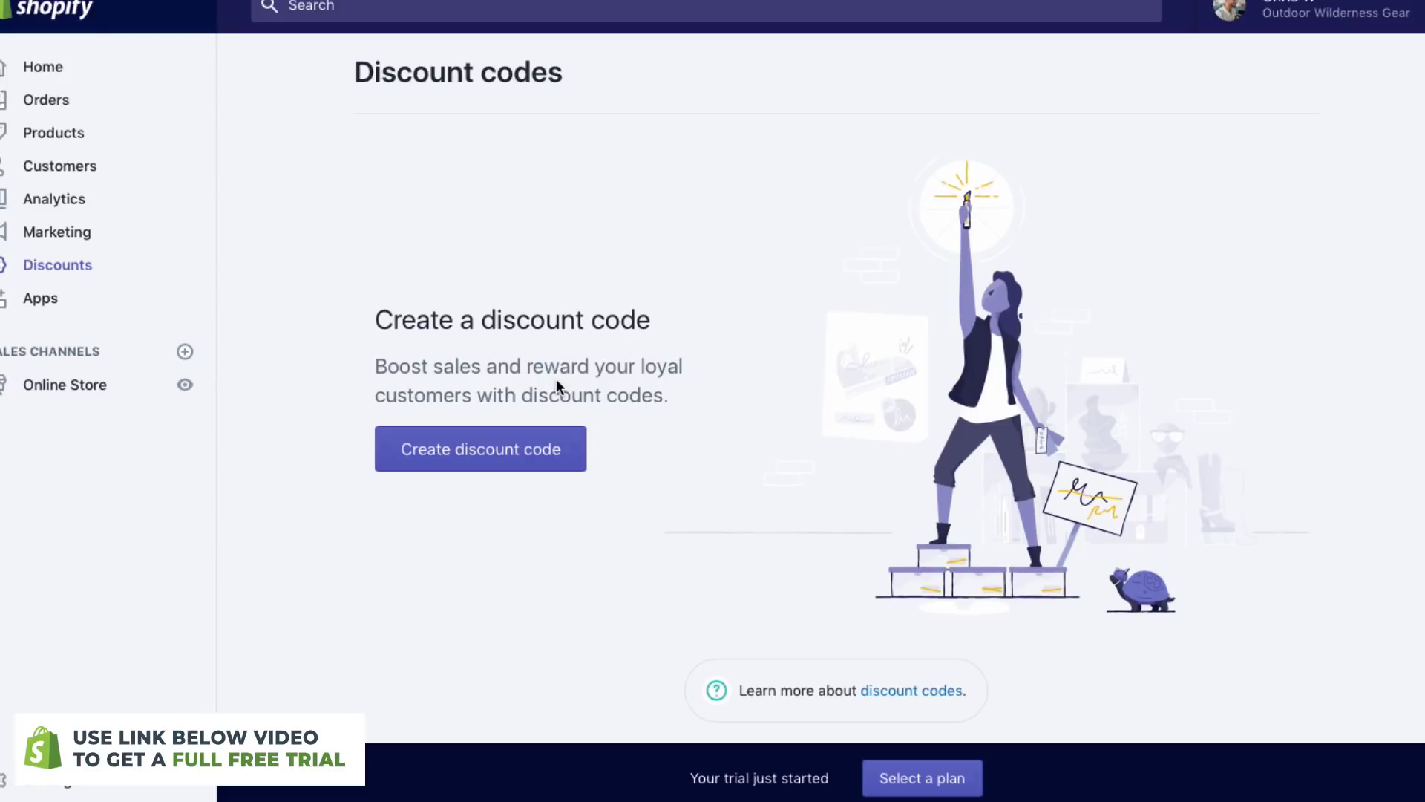
left_click(53, 295)
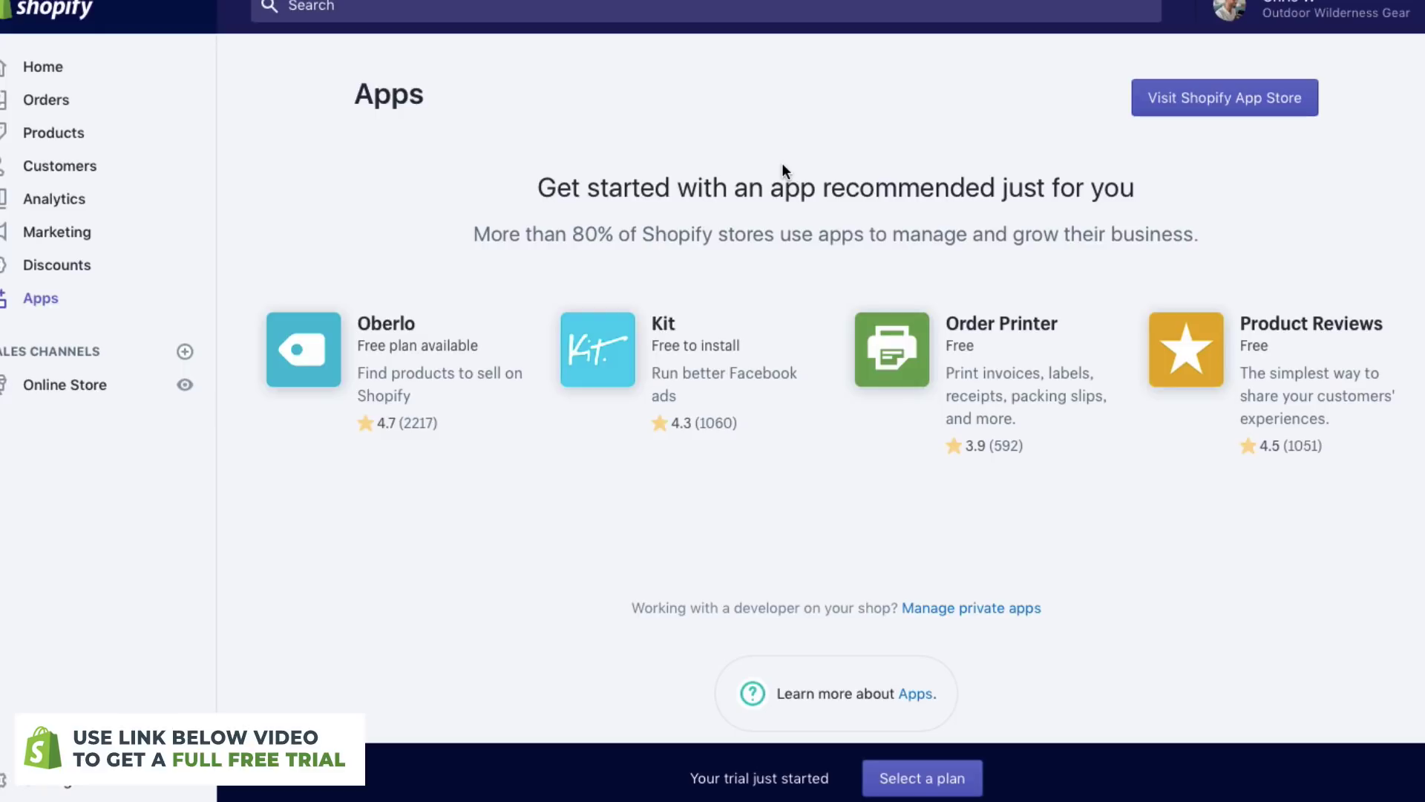
- Look through the online store's Themes, Blog posts and Pages sections
left_click(56, 389)
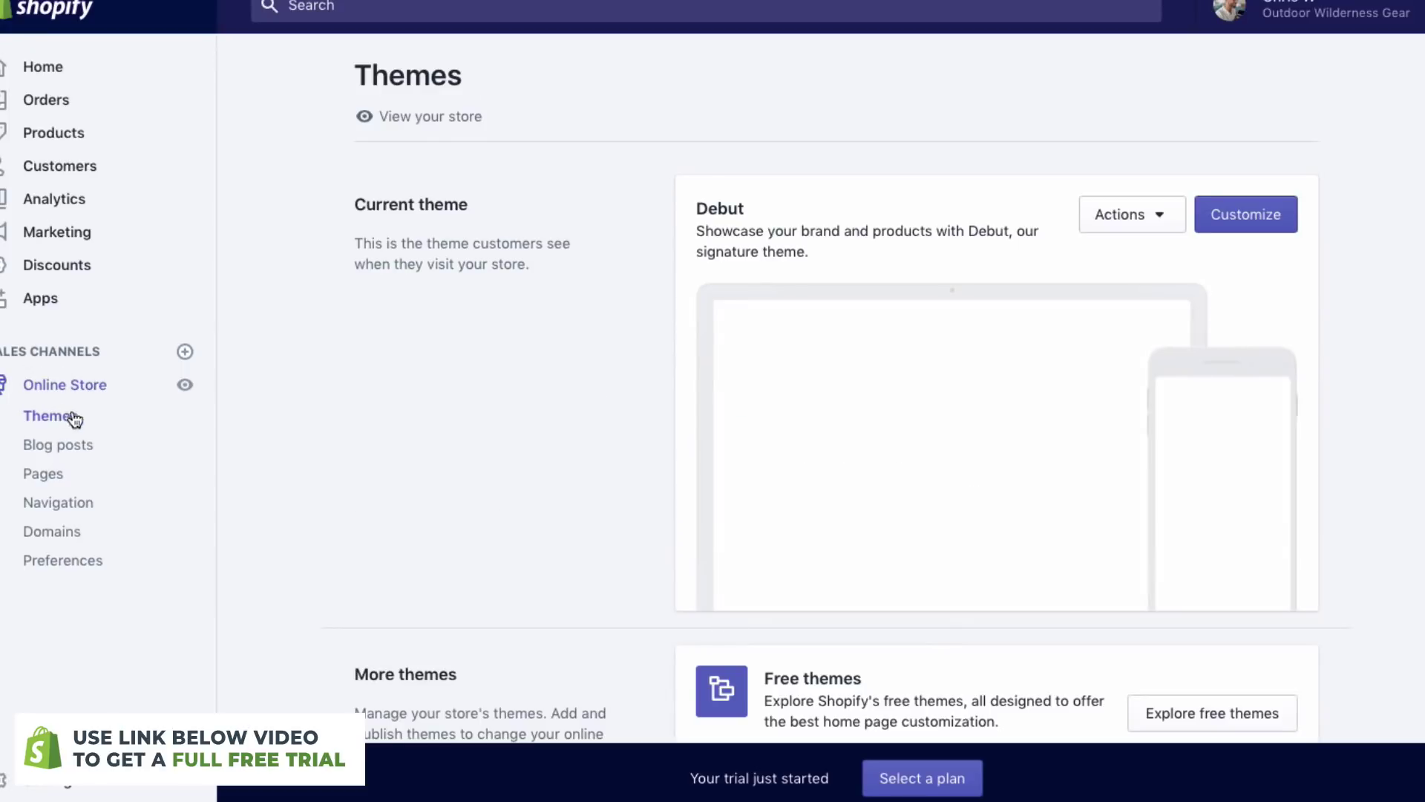
scroll(702, 395, "down", 4)
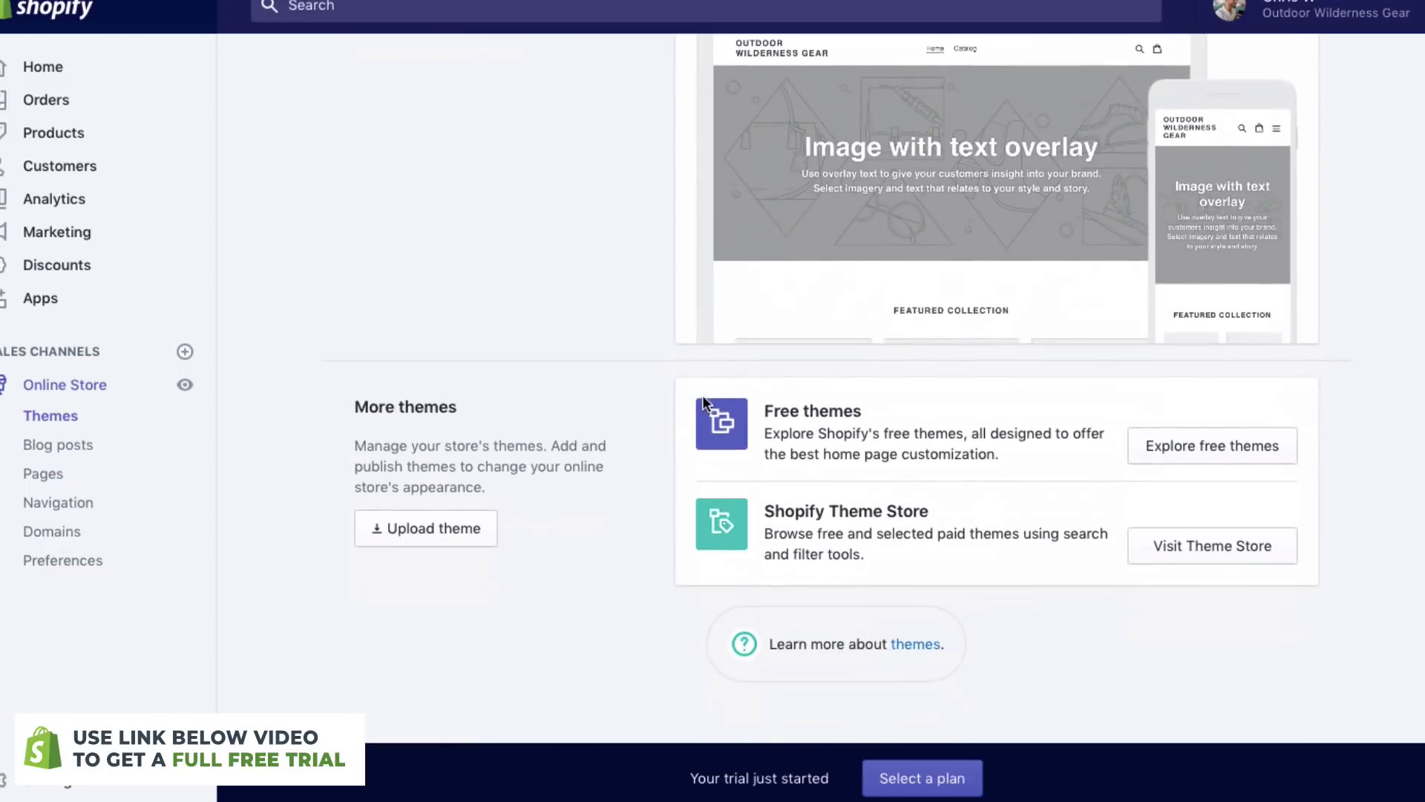
scroll(805, 469, "up", 4)
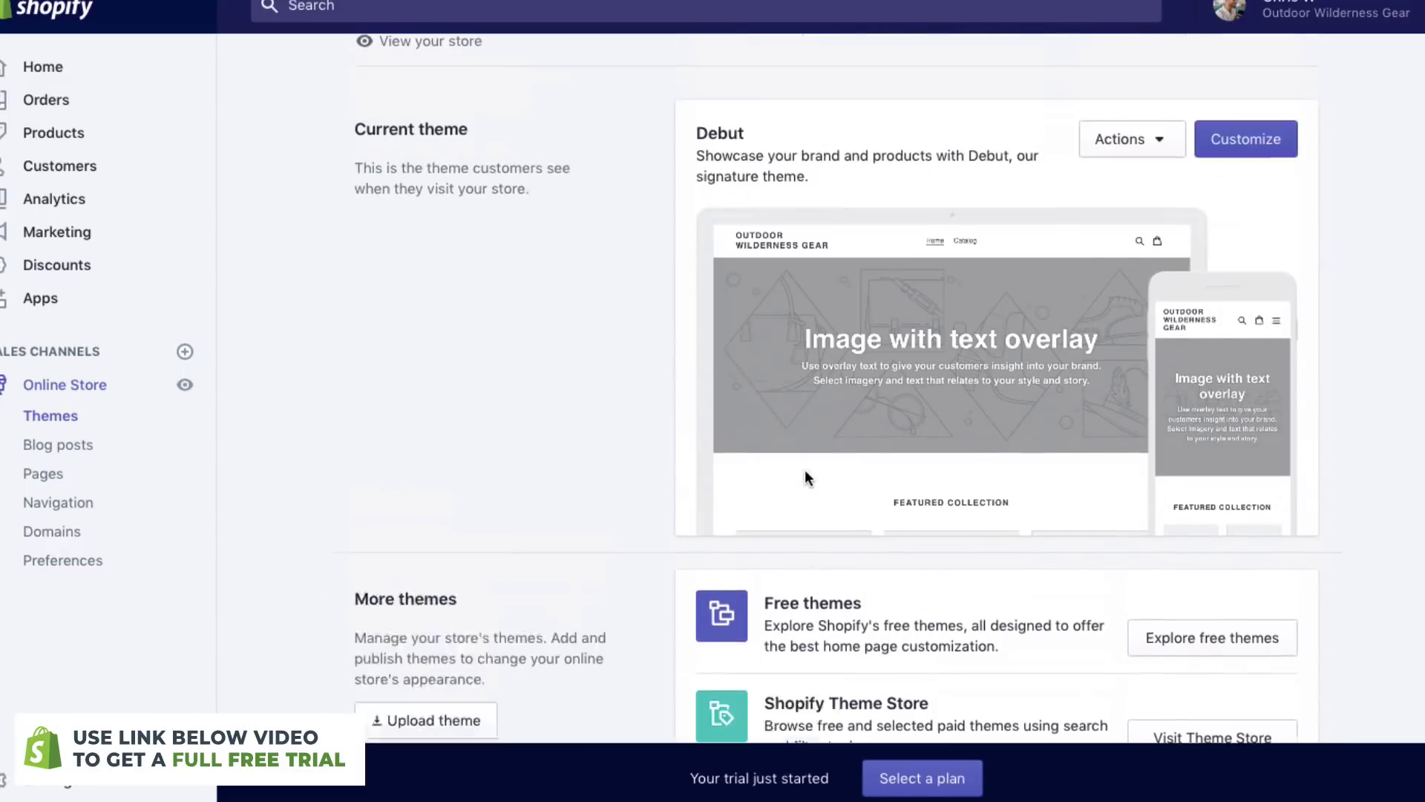
left_click(51, 444)
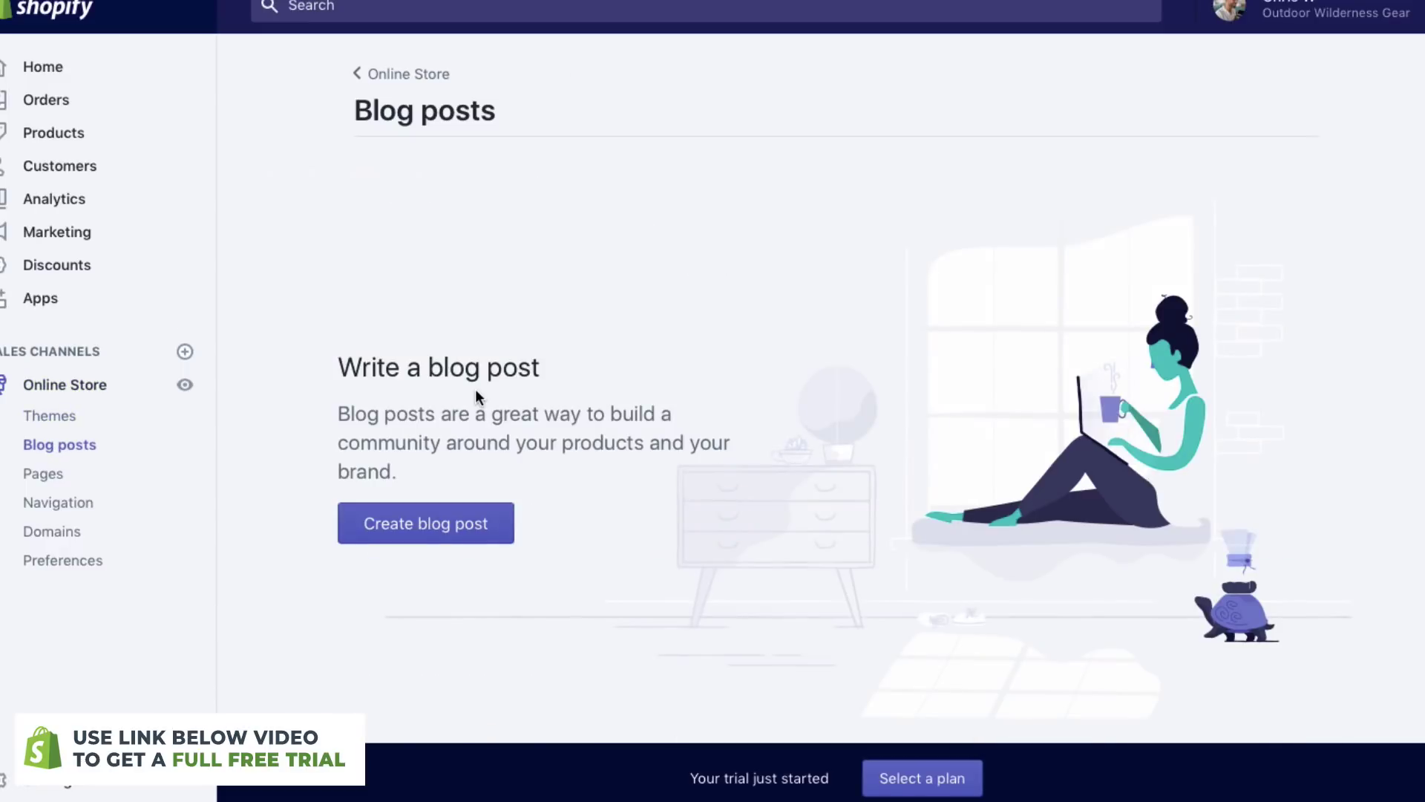
scroll(475, 389, "down", 1)
left_click(44, 473)
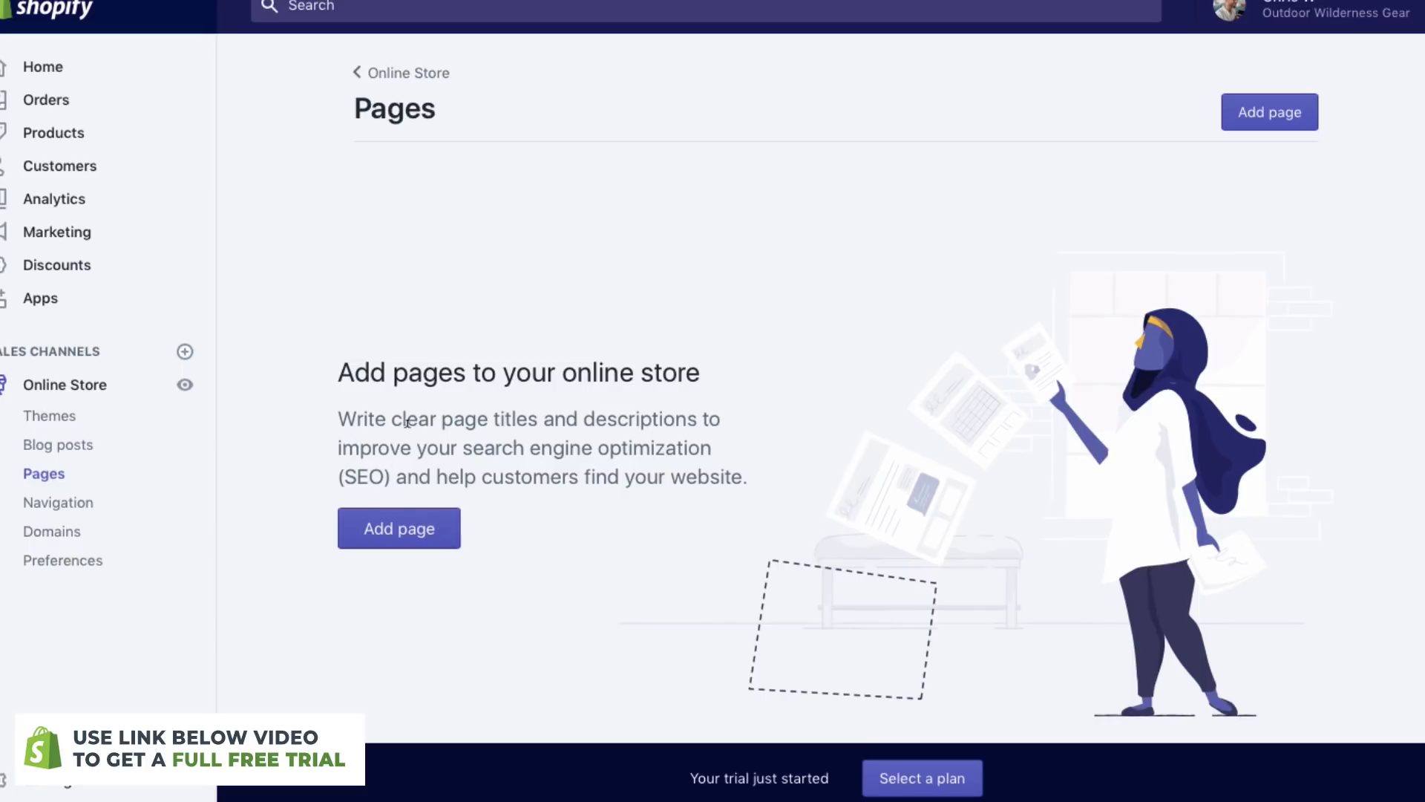
- Check Navigation and Domains, then scroll Preferences down to the password protection settings
left_click(78, 508)
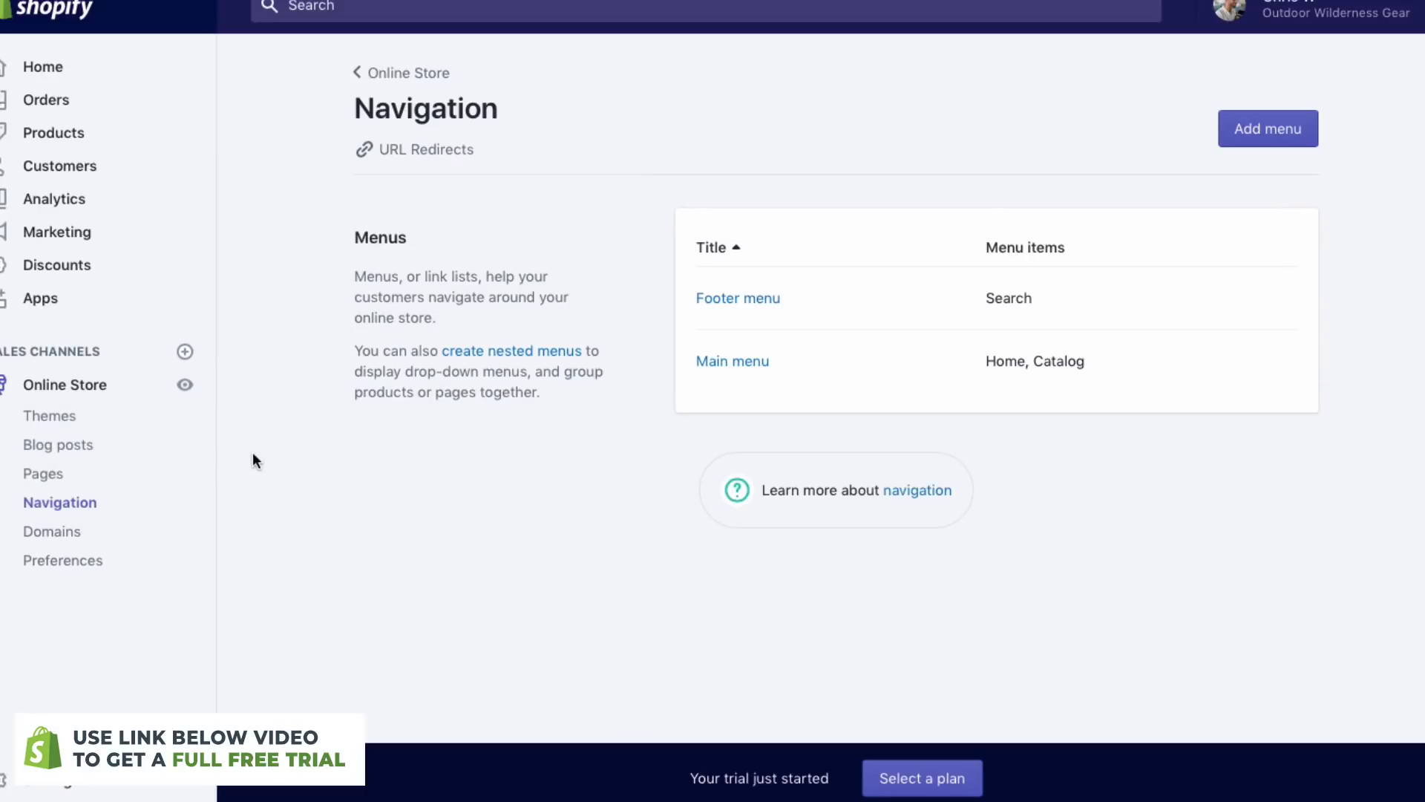
left_click(71, 531)
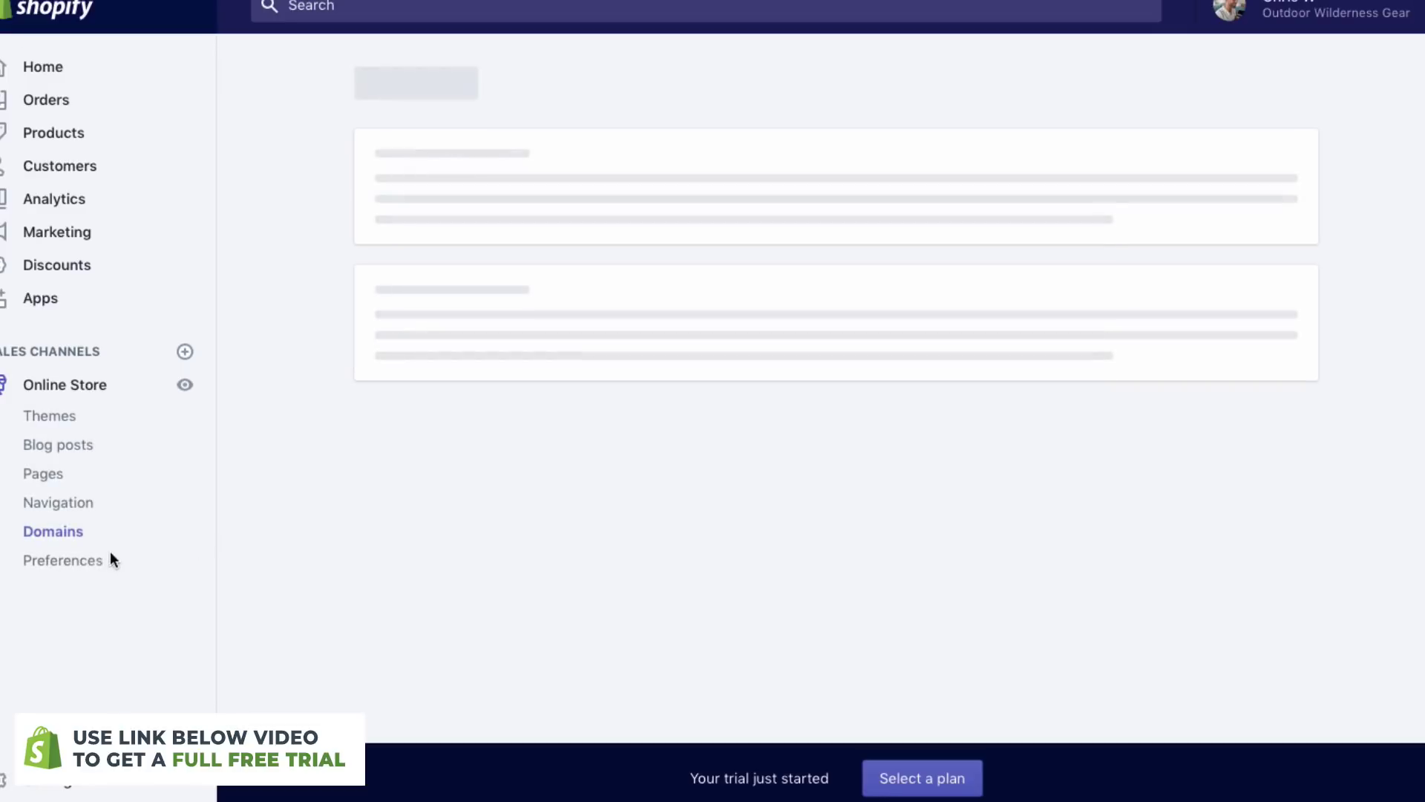
left_click(83, 561)
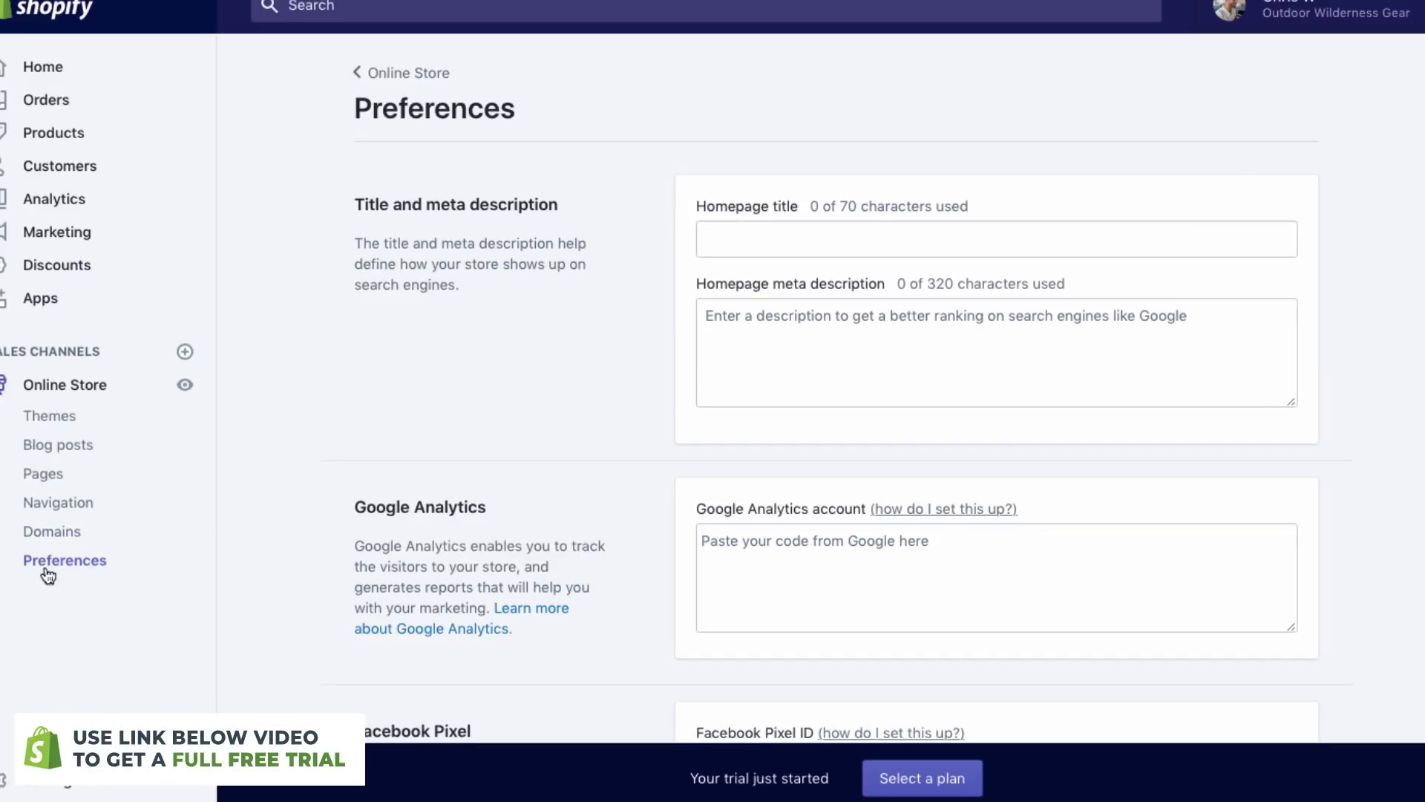
scroll(516, 478, "down", 1)
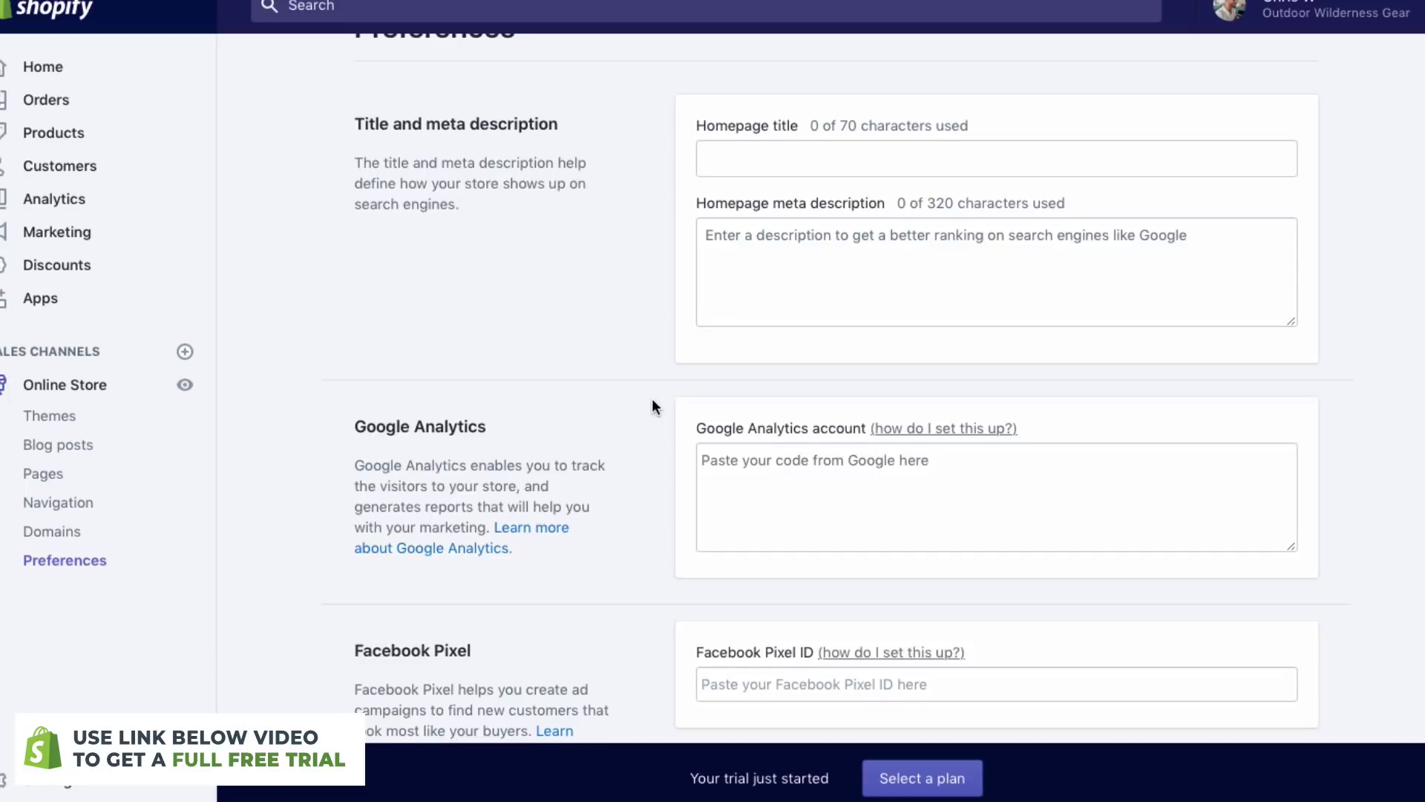
scroll(653, 401, "up", 1)
scroll(653, 401, "down", 2)
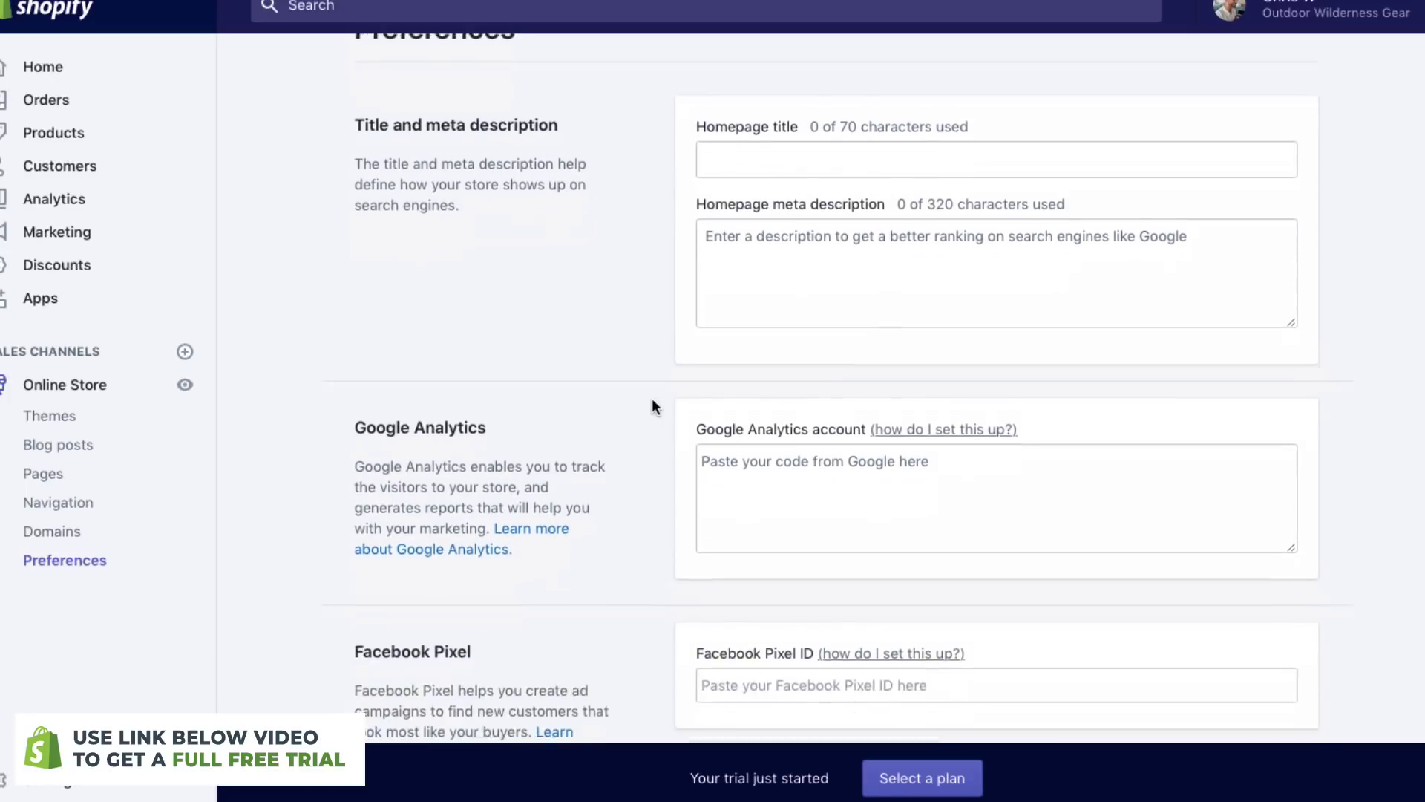
scroll(652, 406, "down", 2)
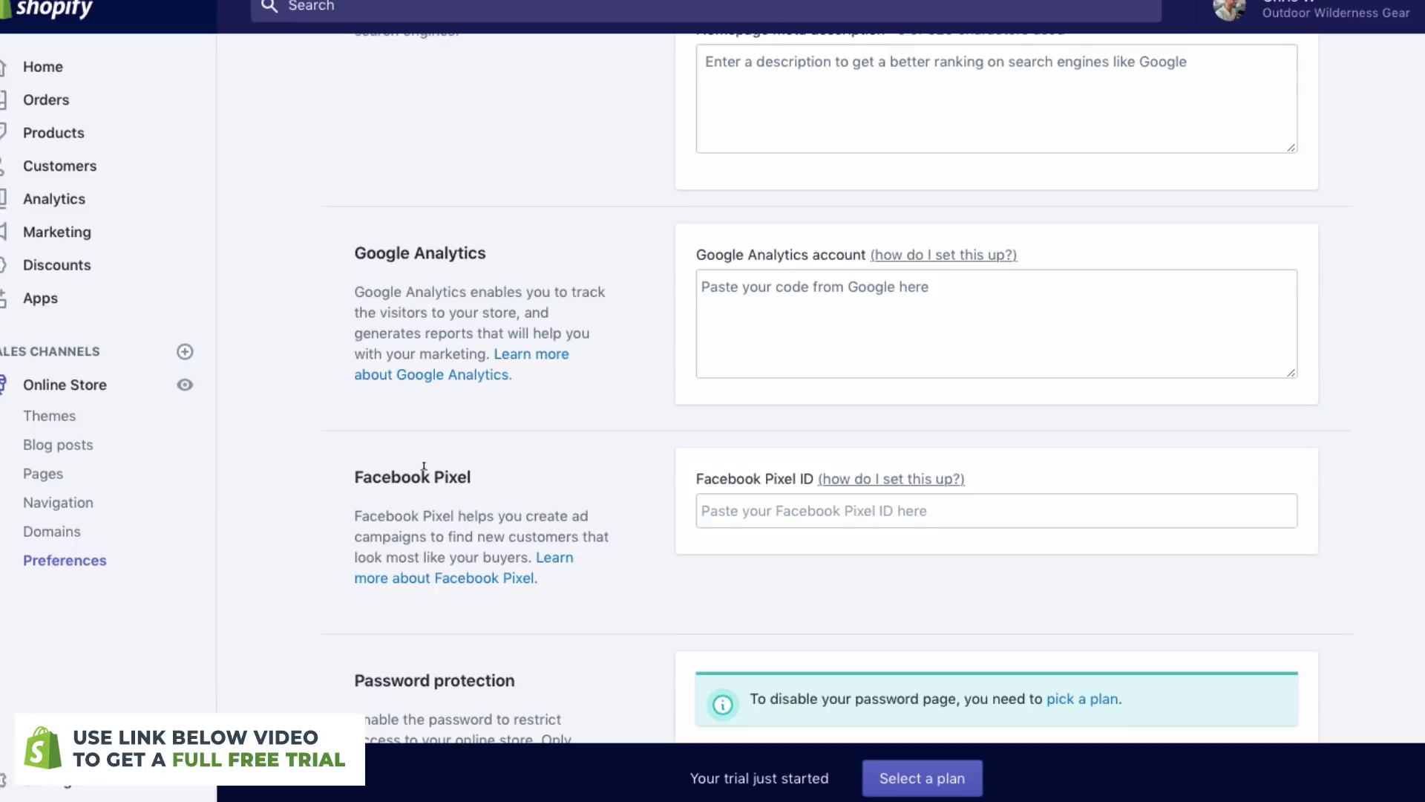
scroll(342, 243, "down", 2)
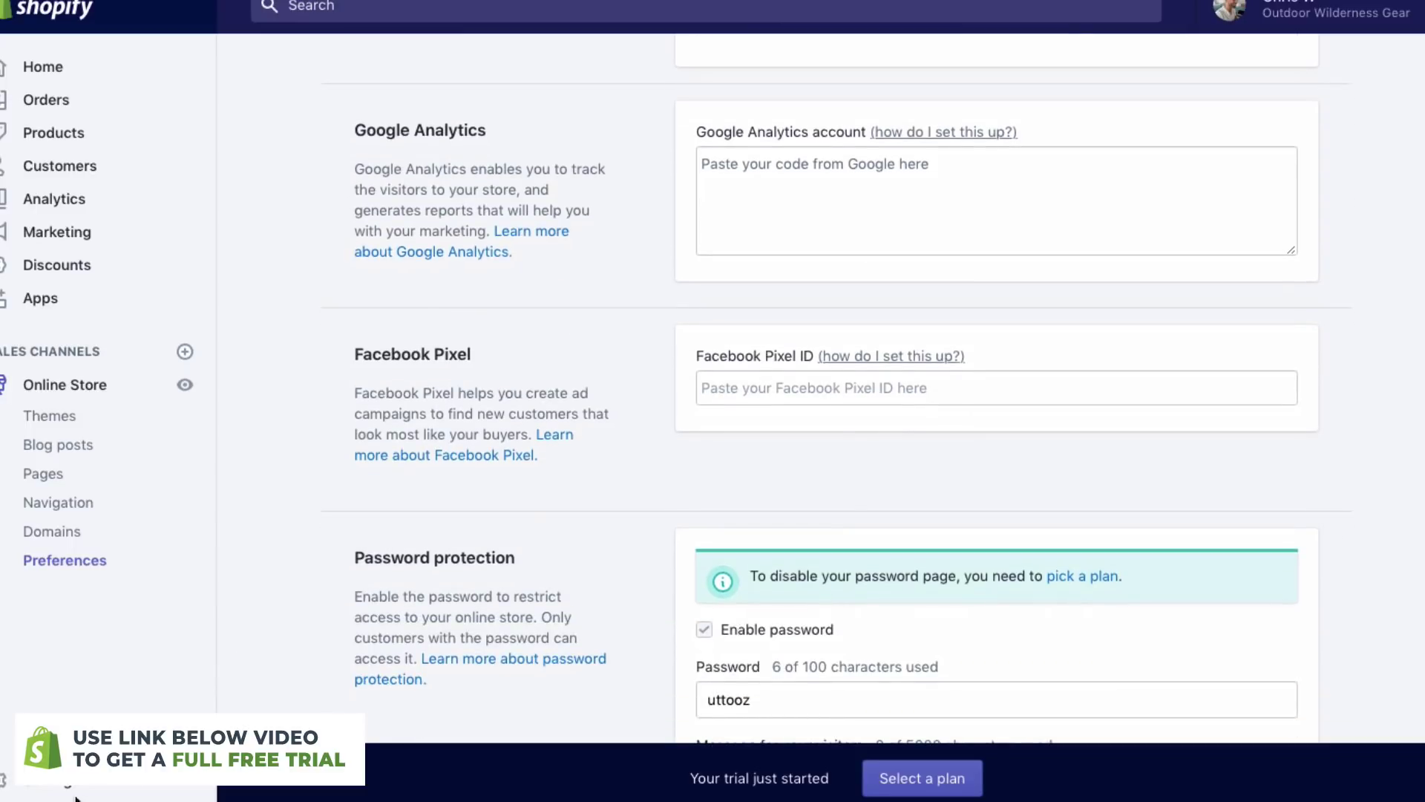
- Review the Settings overview, then go to the empty Products list
left_click(41, 792)
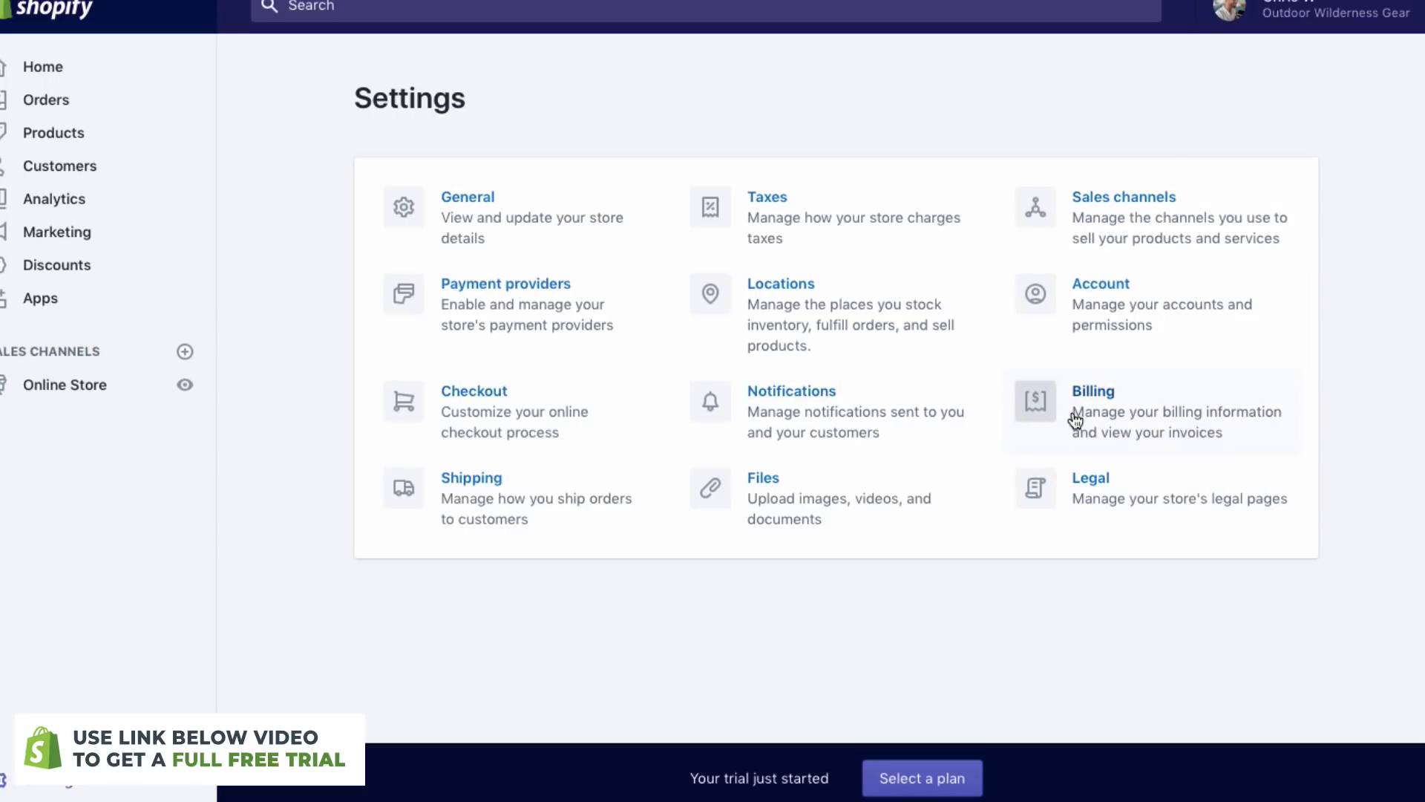
left_click(79, 141)
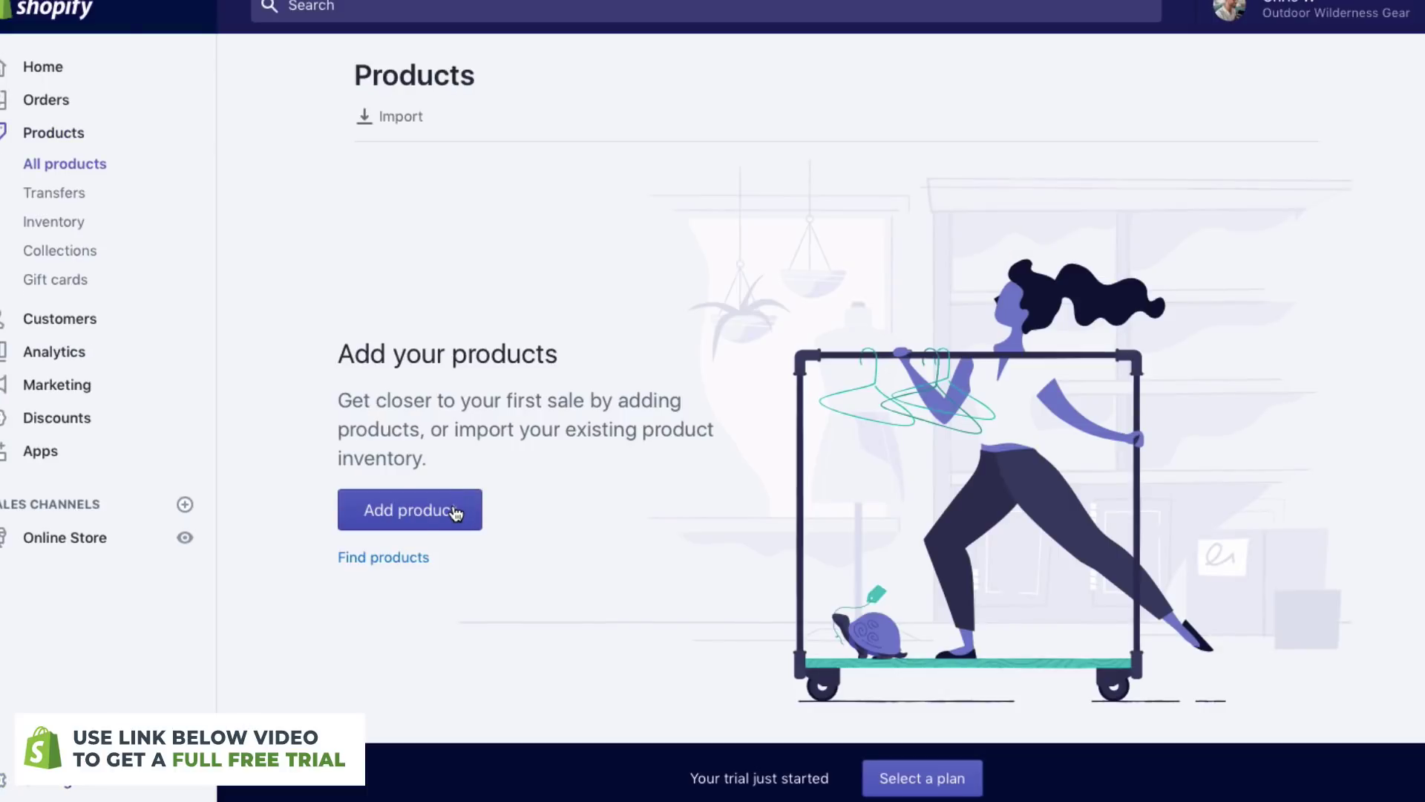
- Start a new product titled 'Midnight Green Camping Tent'
left_click(439, 525)
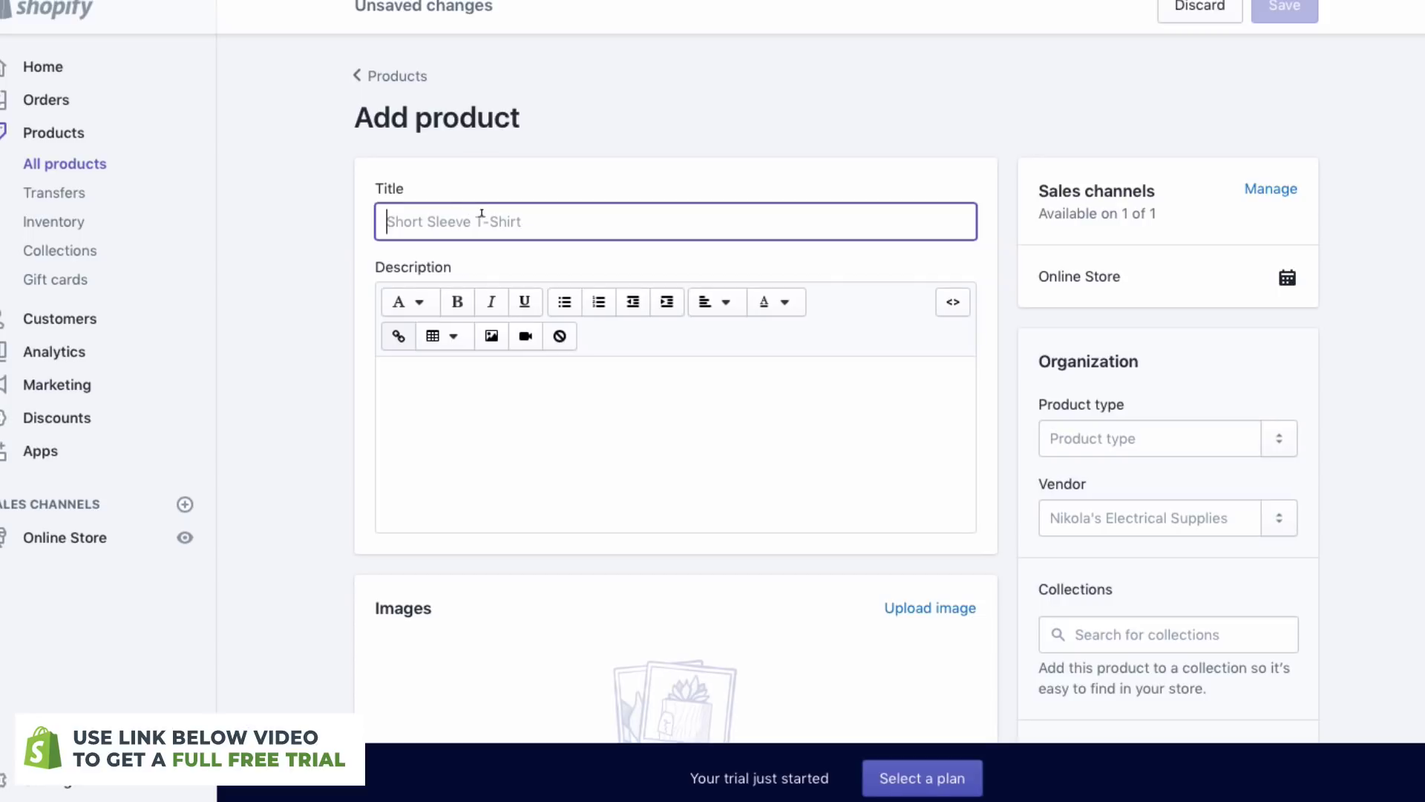
type("Camping Tent")
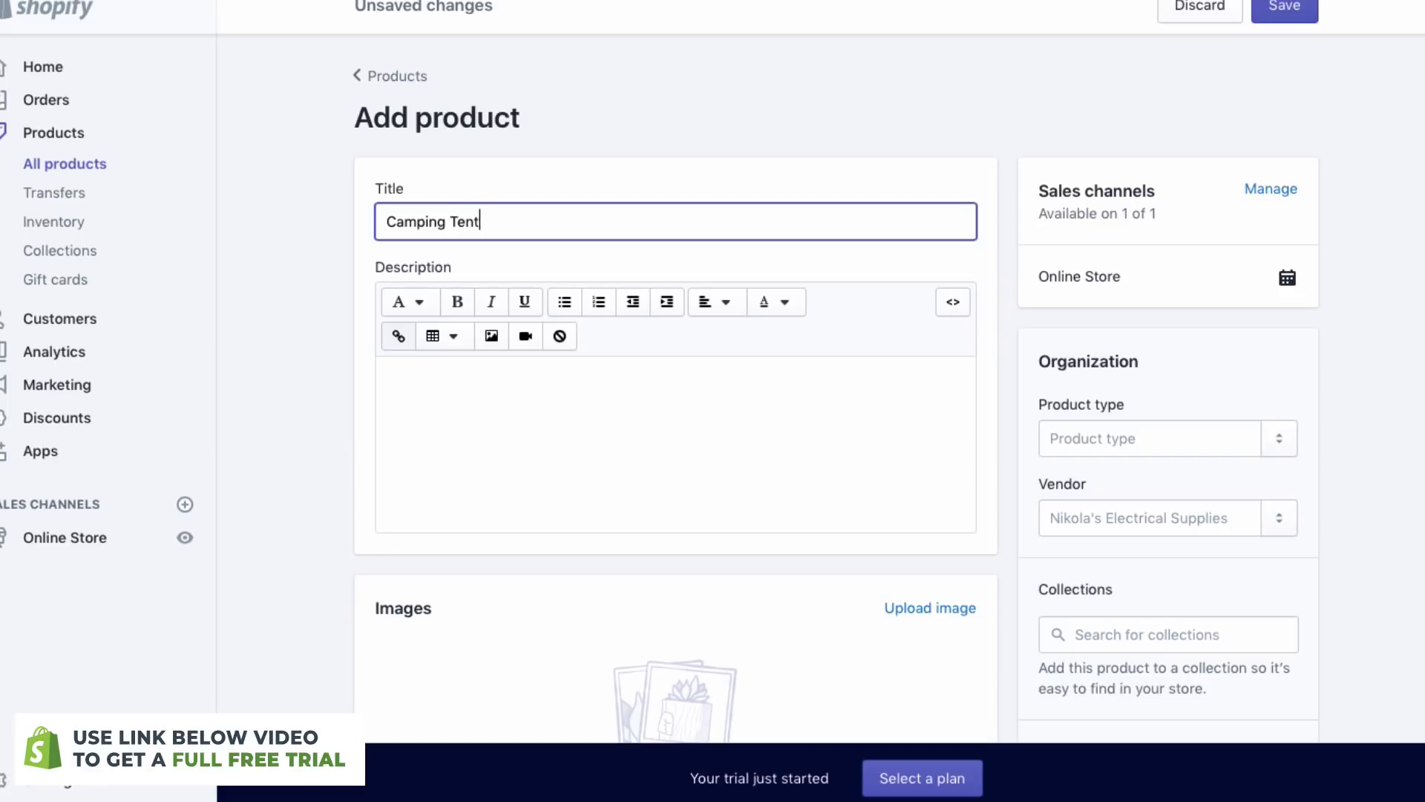
left_click(384, 220)
type("Mignight Gr")
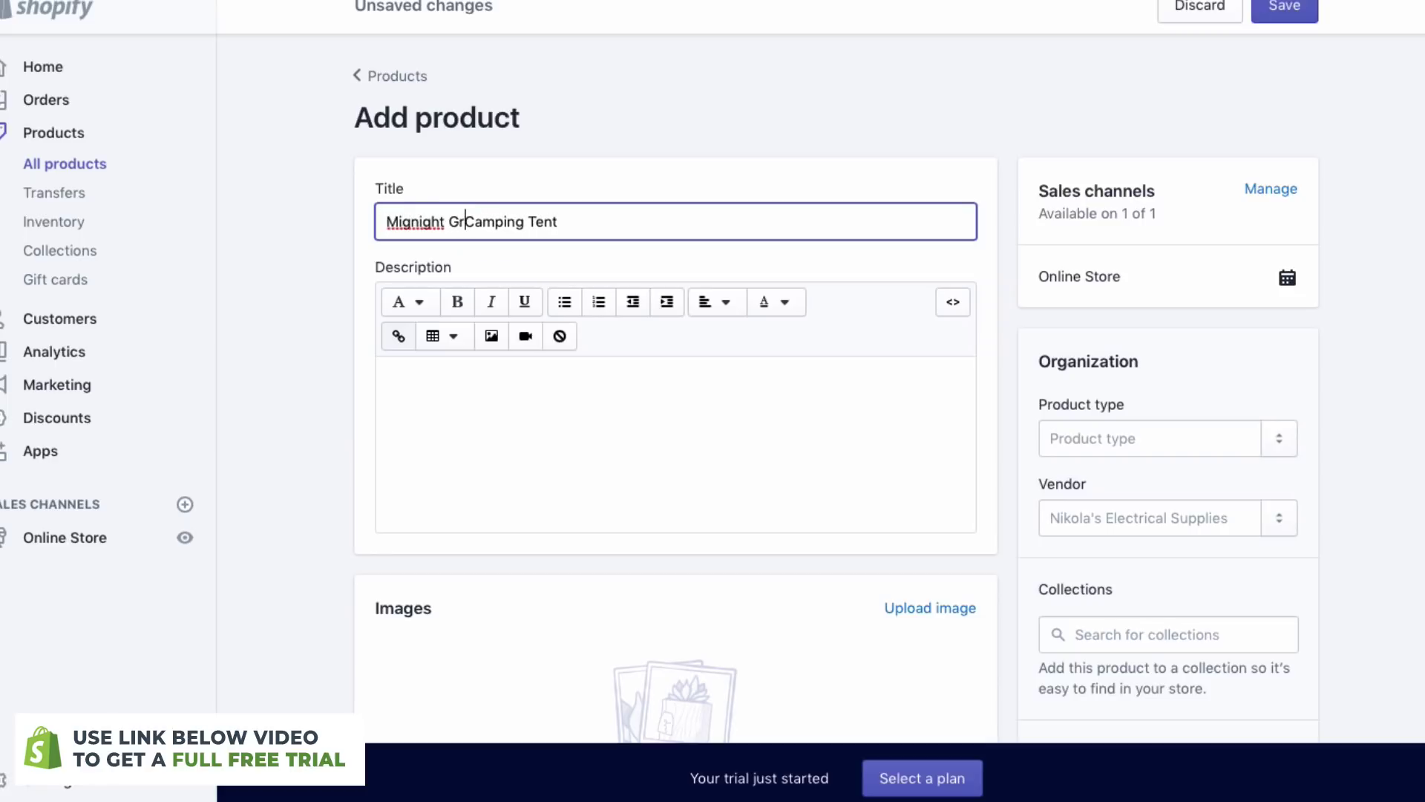
type("een")
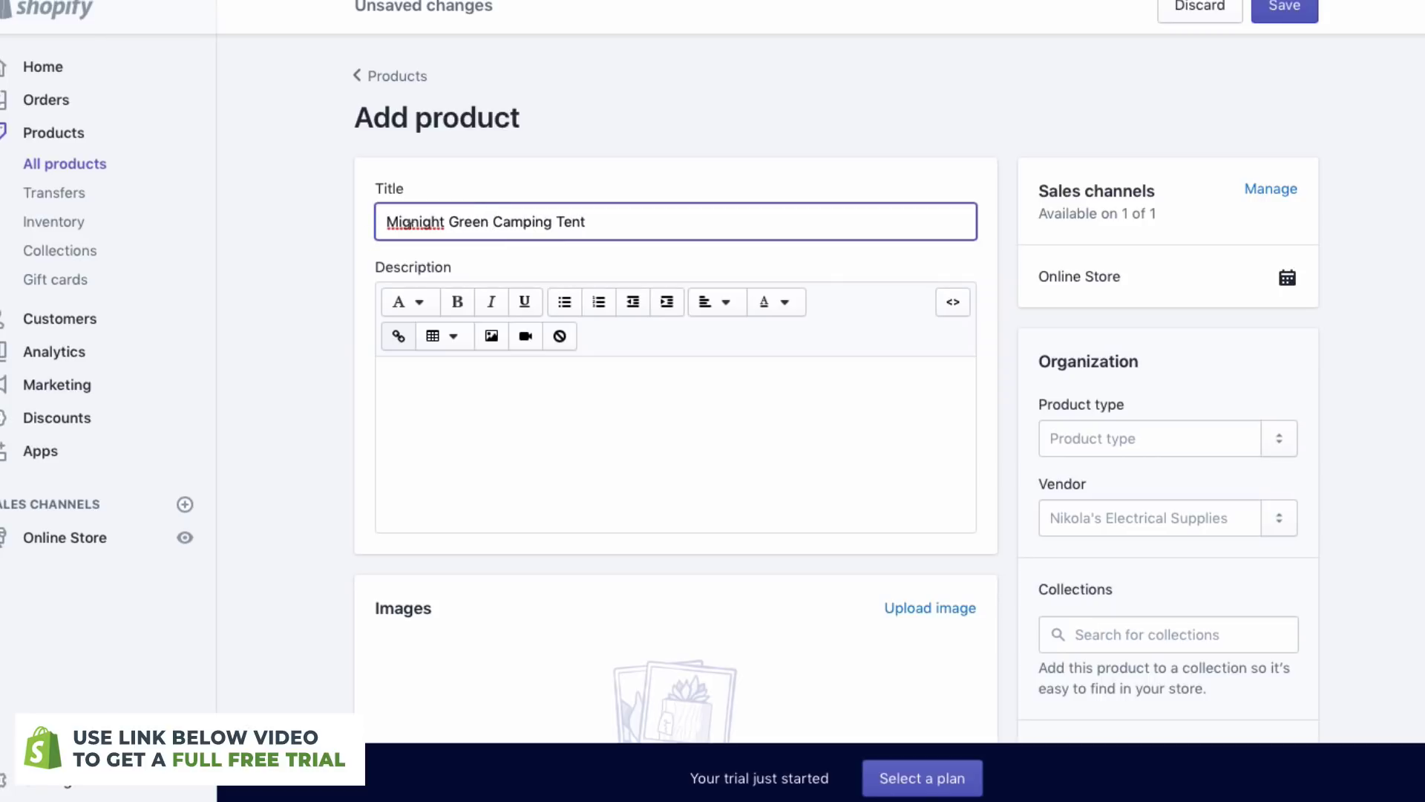
- Describe it as 'a great camping tent, that will keep you dry in the winter'
left_click(618, 476)
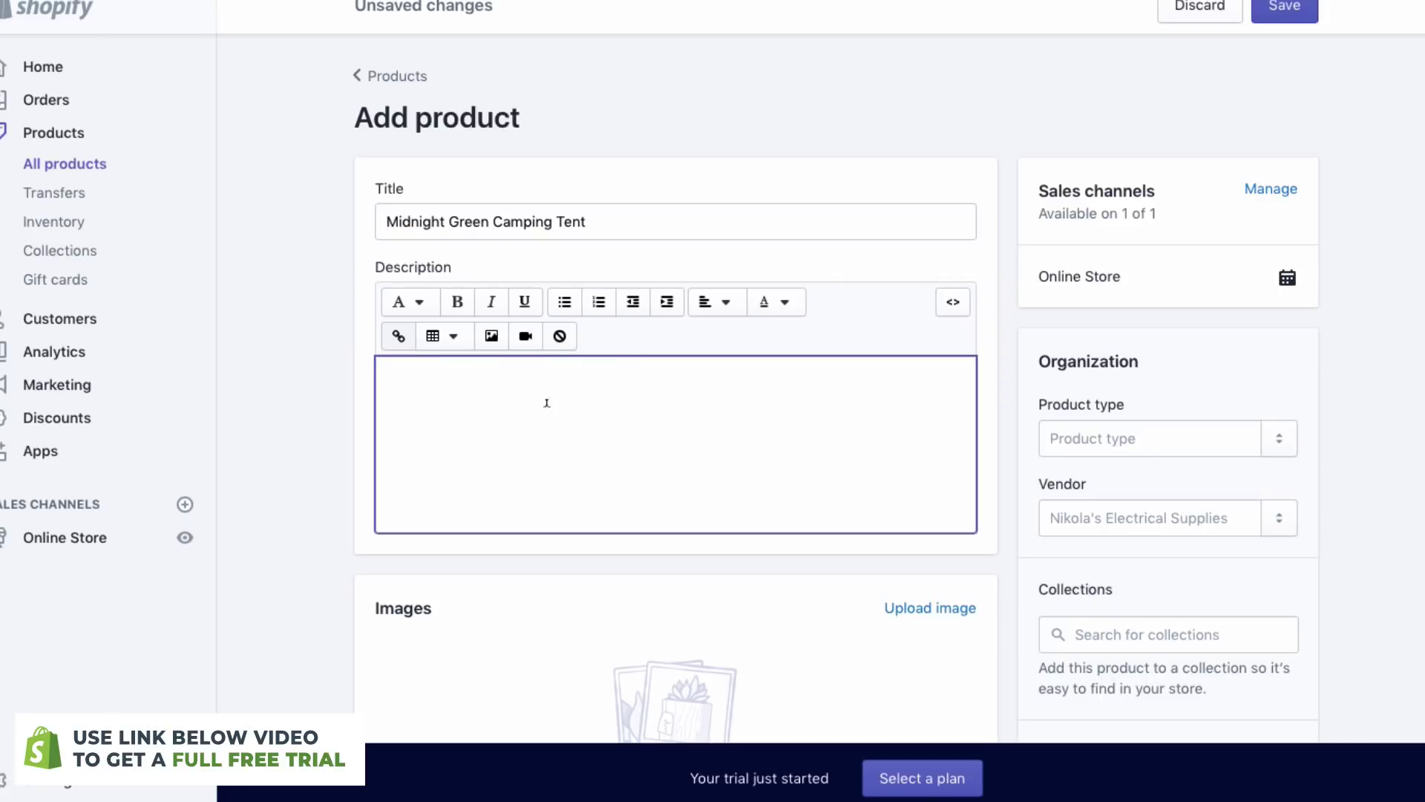
type("This is a frea")
key("BackSpace")
type("great camping tent, th")
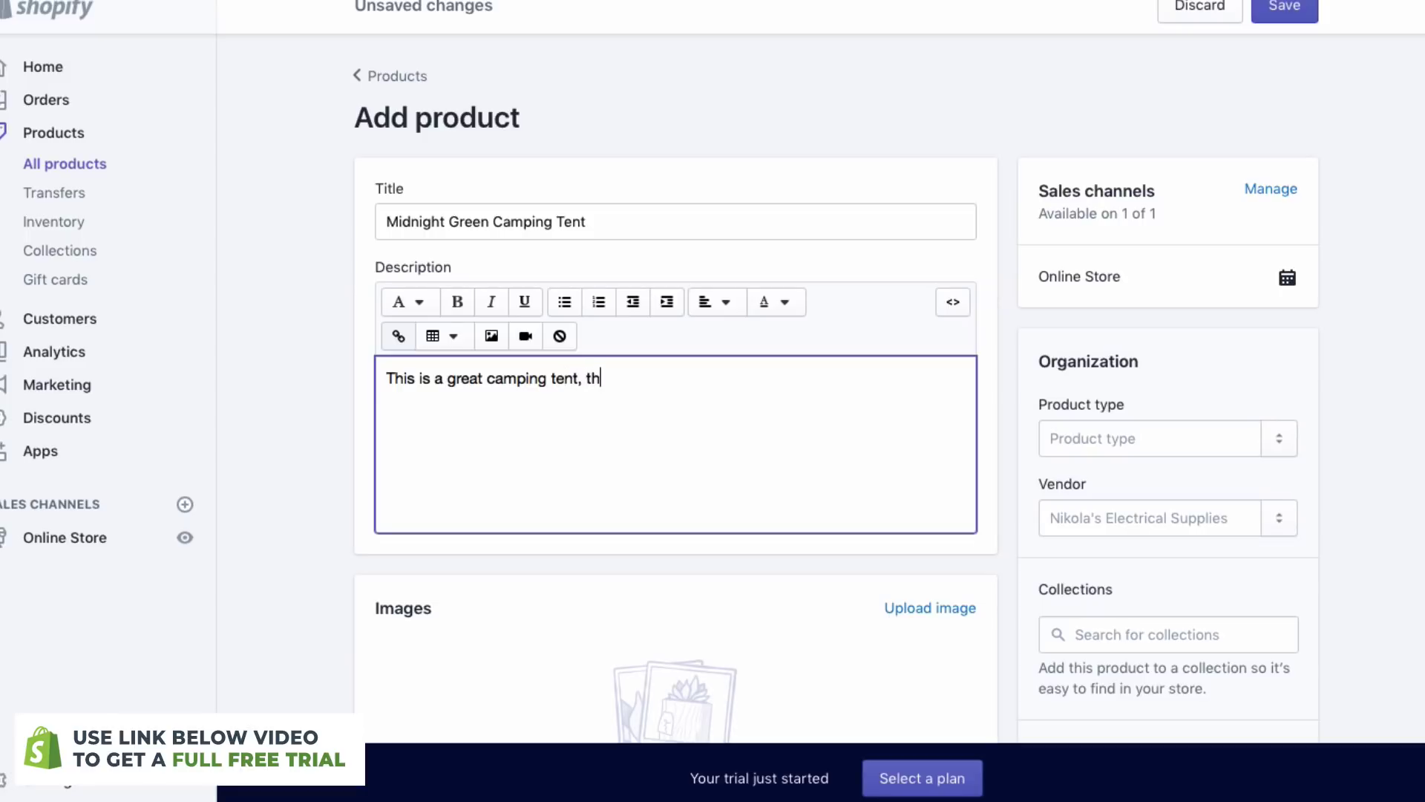
type("at will keep you d")
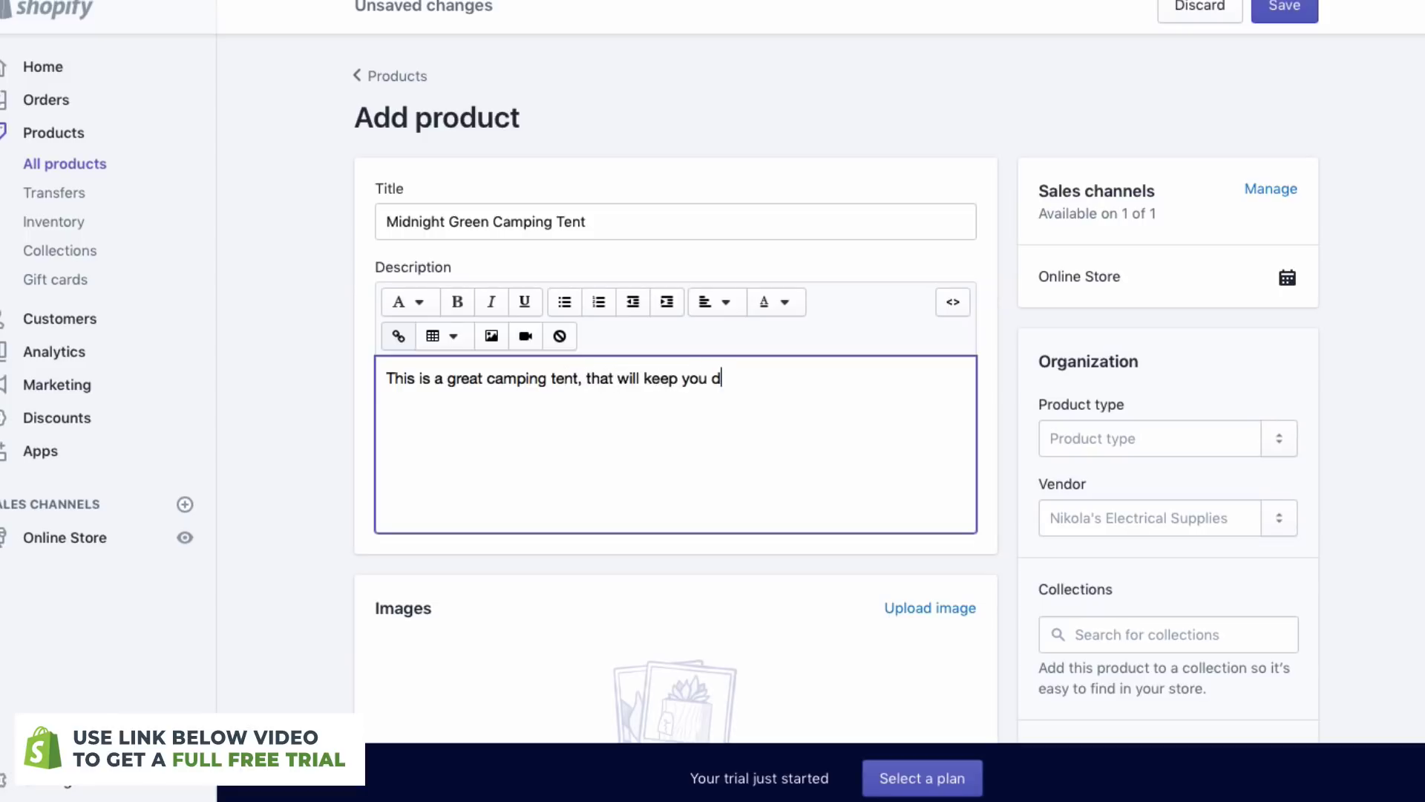
type("ry in the winter.")
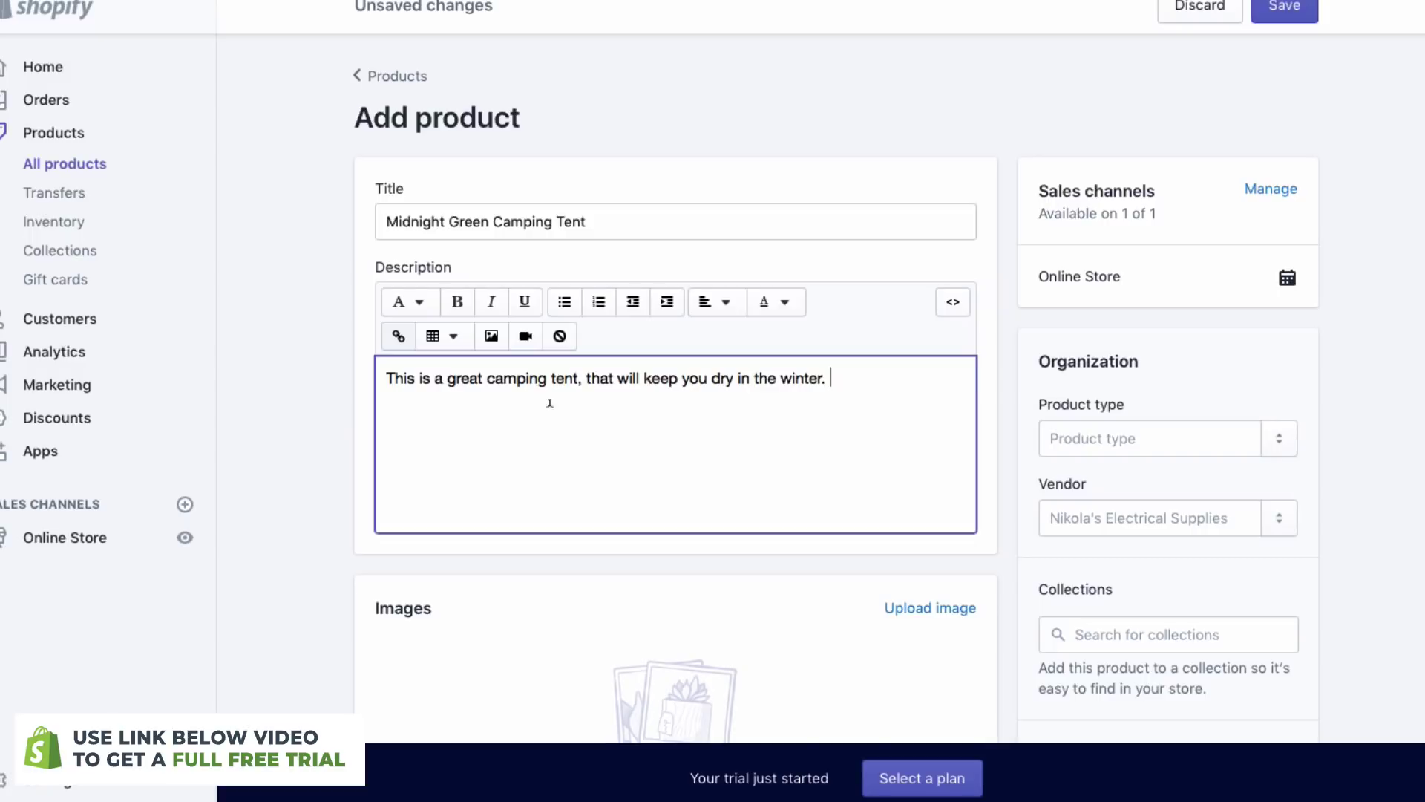
scroll(815, 345, "down", 5)
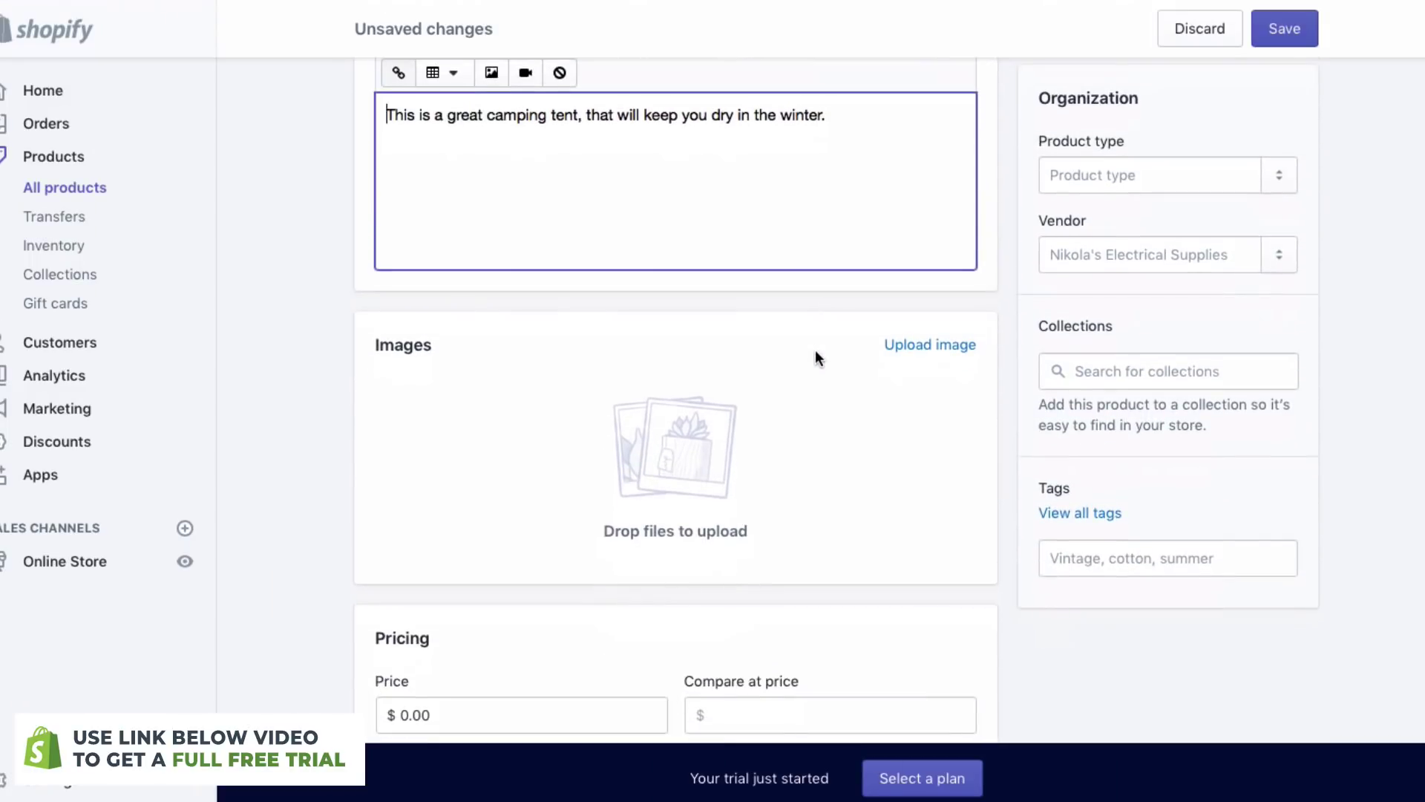
- Upload the tent photo and set the product price to $200.00
left_click(918, 348)
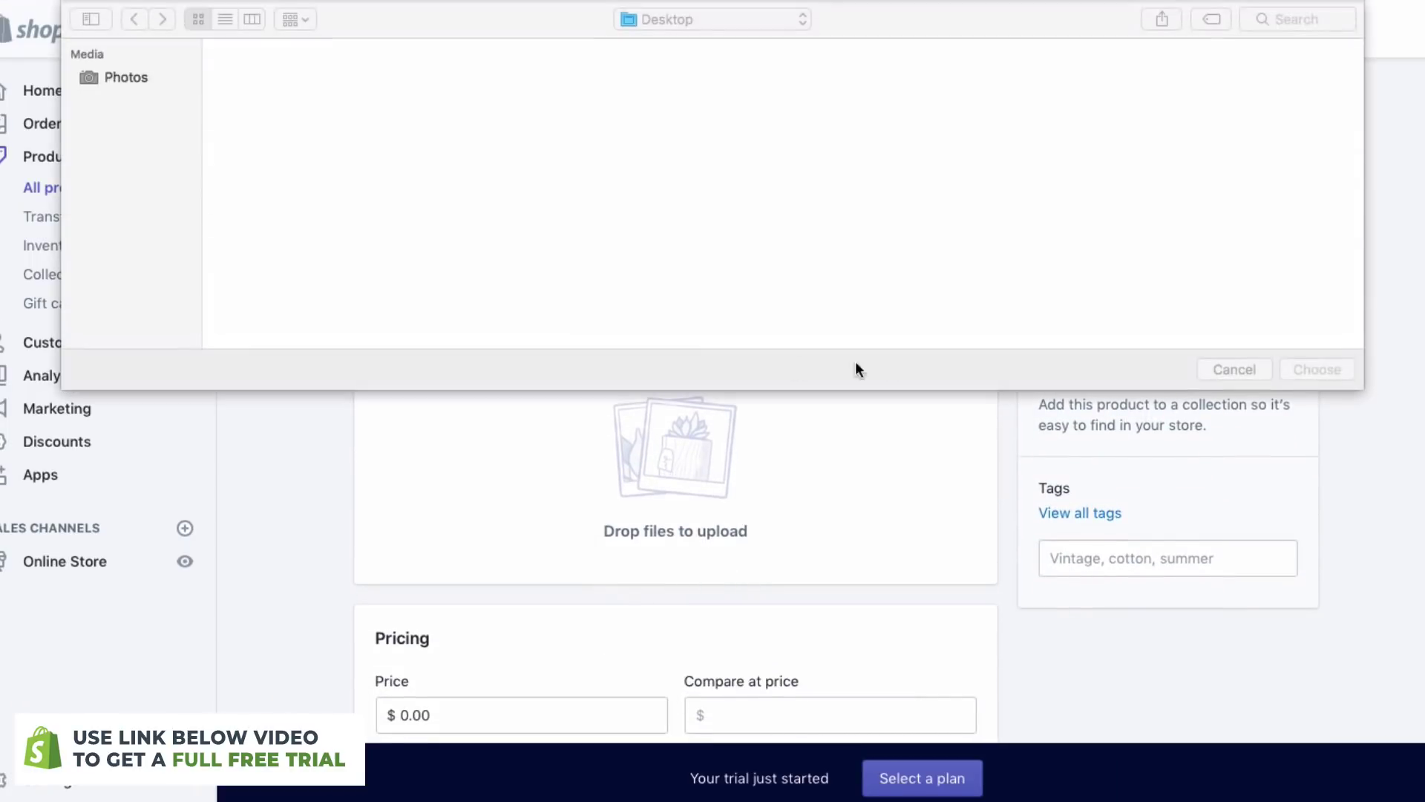
double_click(284, 109)
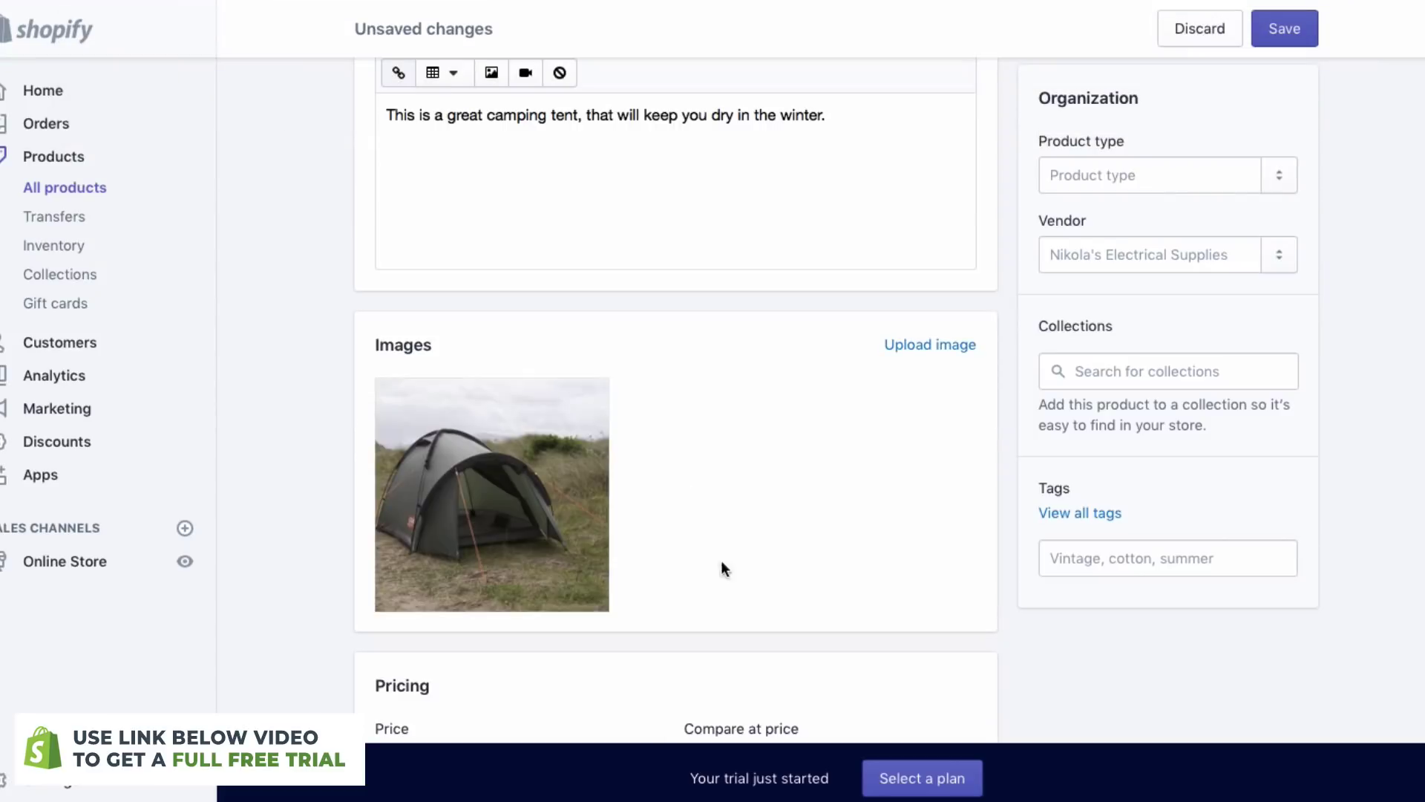
scroll(793, 513, "down", 3)
left_click(522, 586)
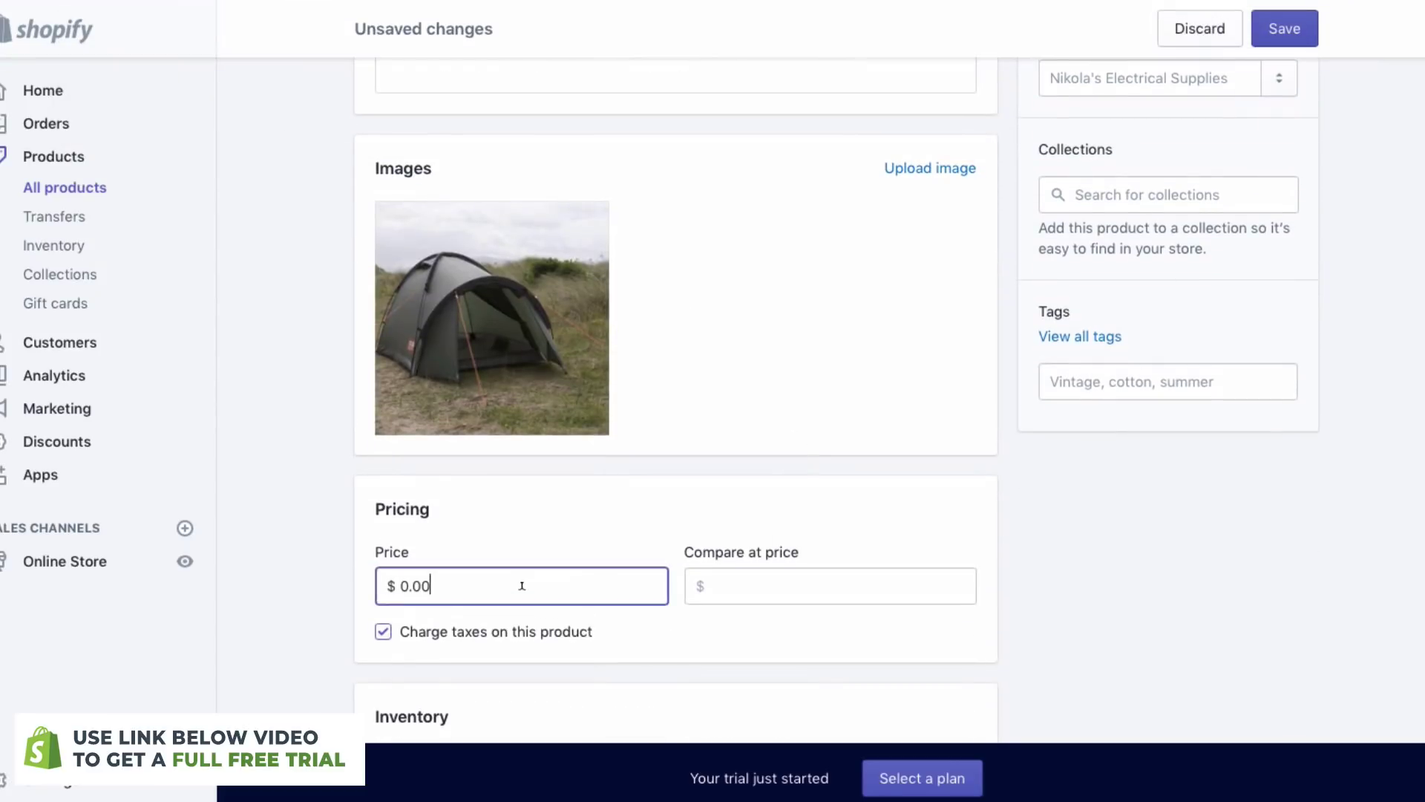
double_click(522, 585)
scroll(613, 677, "down", 2)
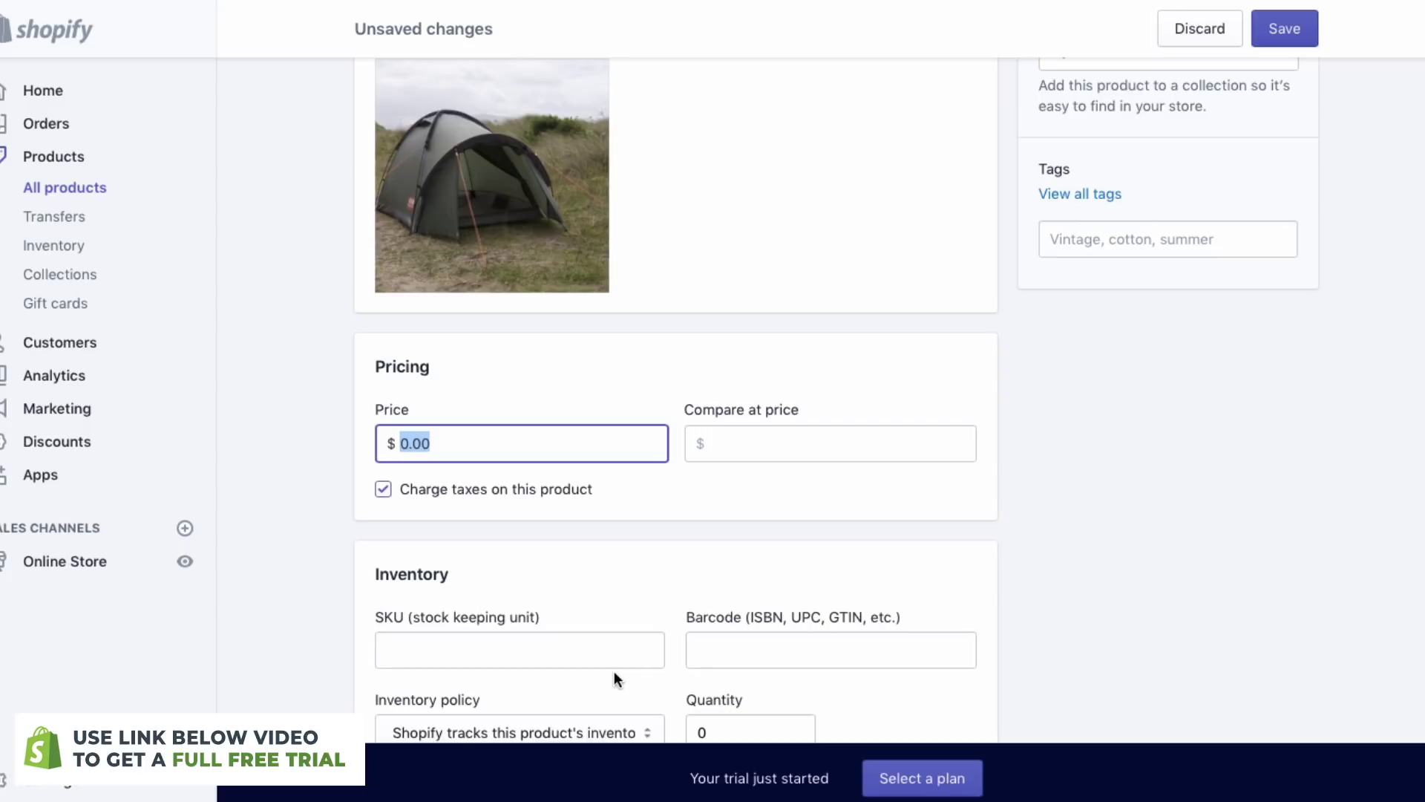
type("2")
left_click(688, 594)
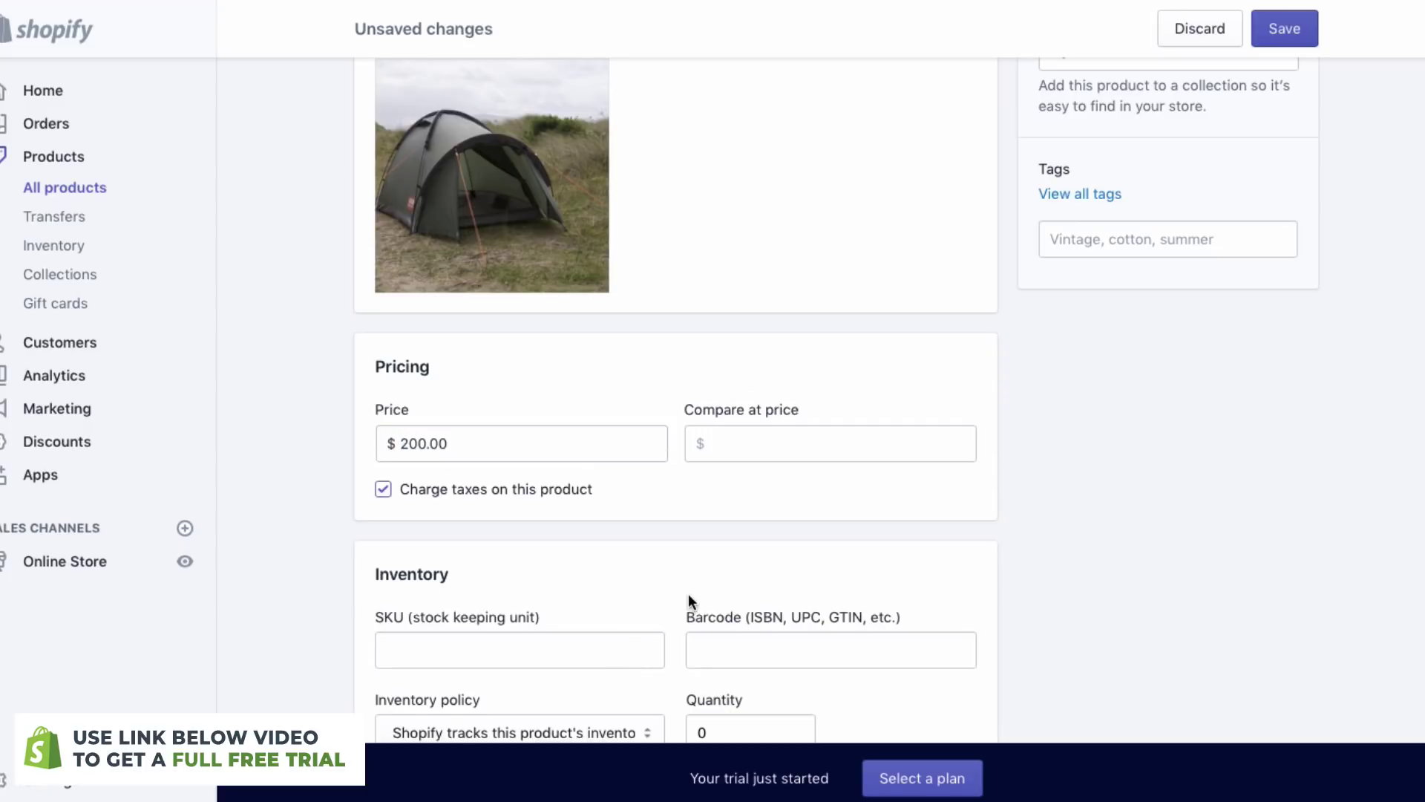
- Set the stock quantity to 10 and save the tent product
scroll(688, 593, "down", 1)
scroll(563, 429, "down", 5)
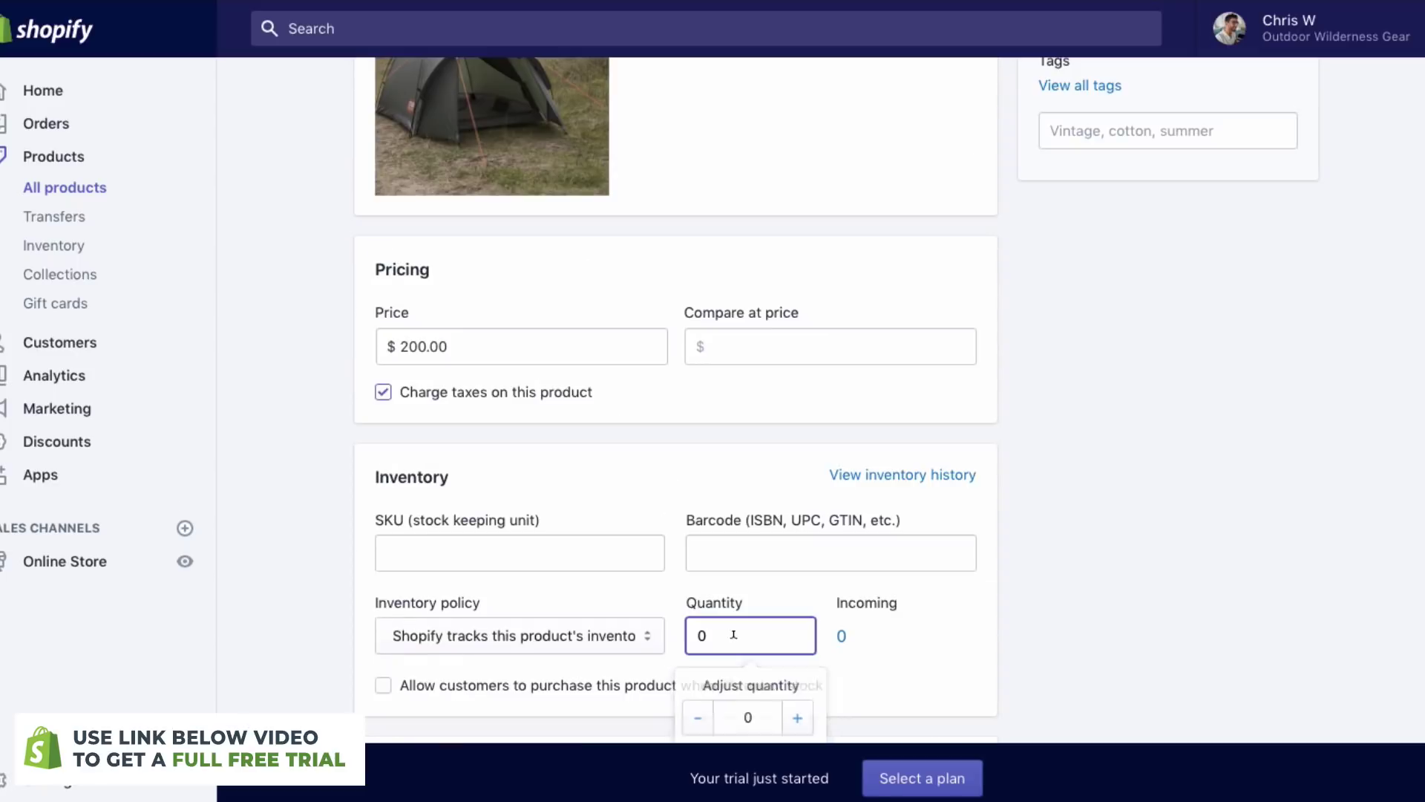
double_click(734, 635)
type("10")
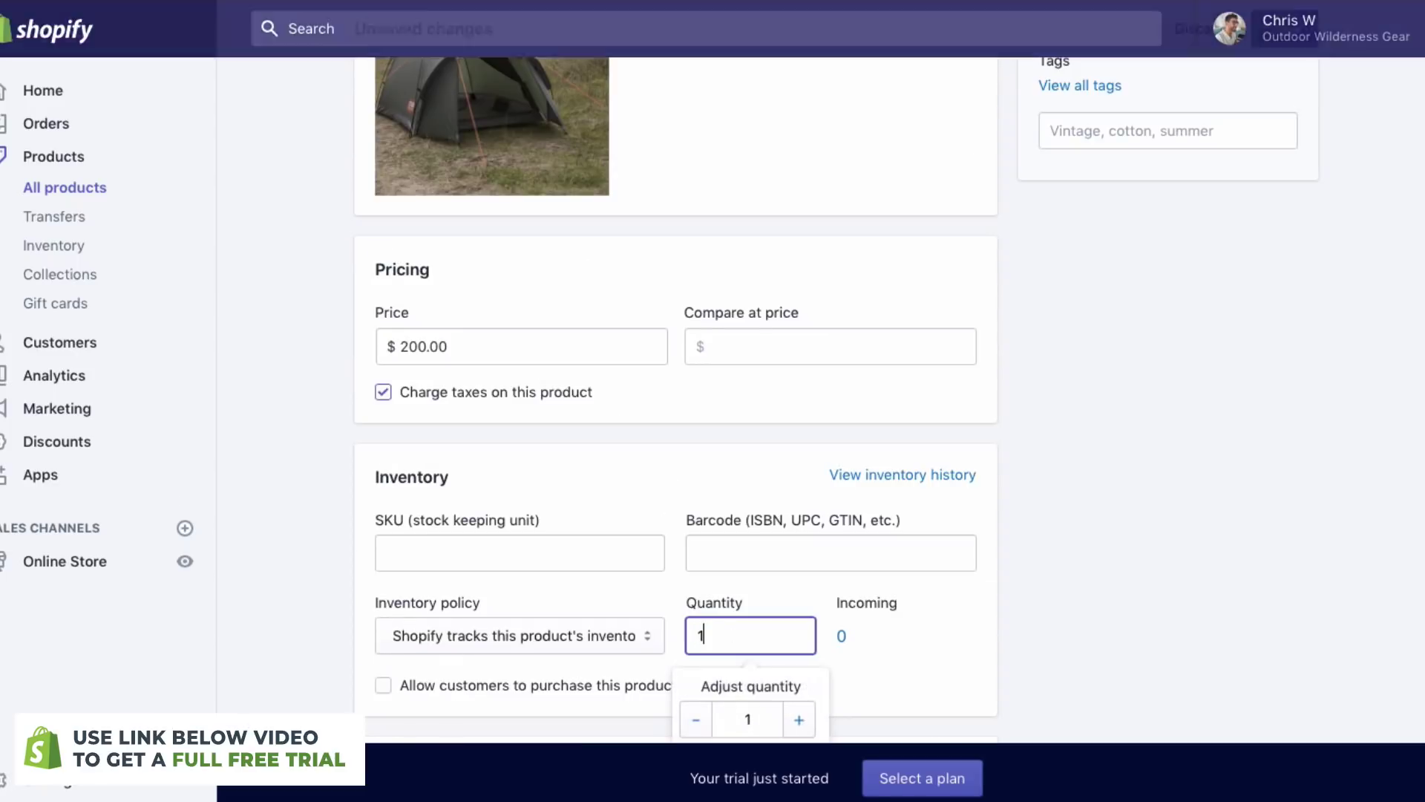
left_click(1054, 573)
scroll(1053, 574, "up", 1)
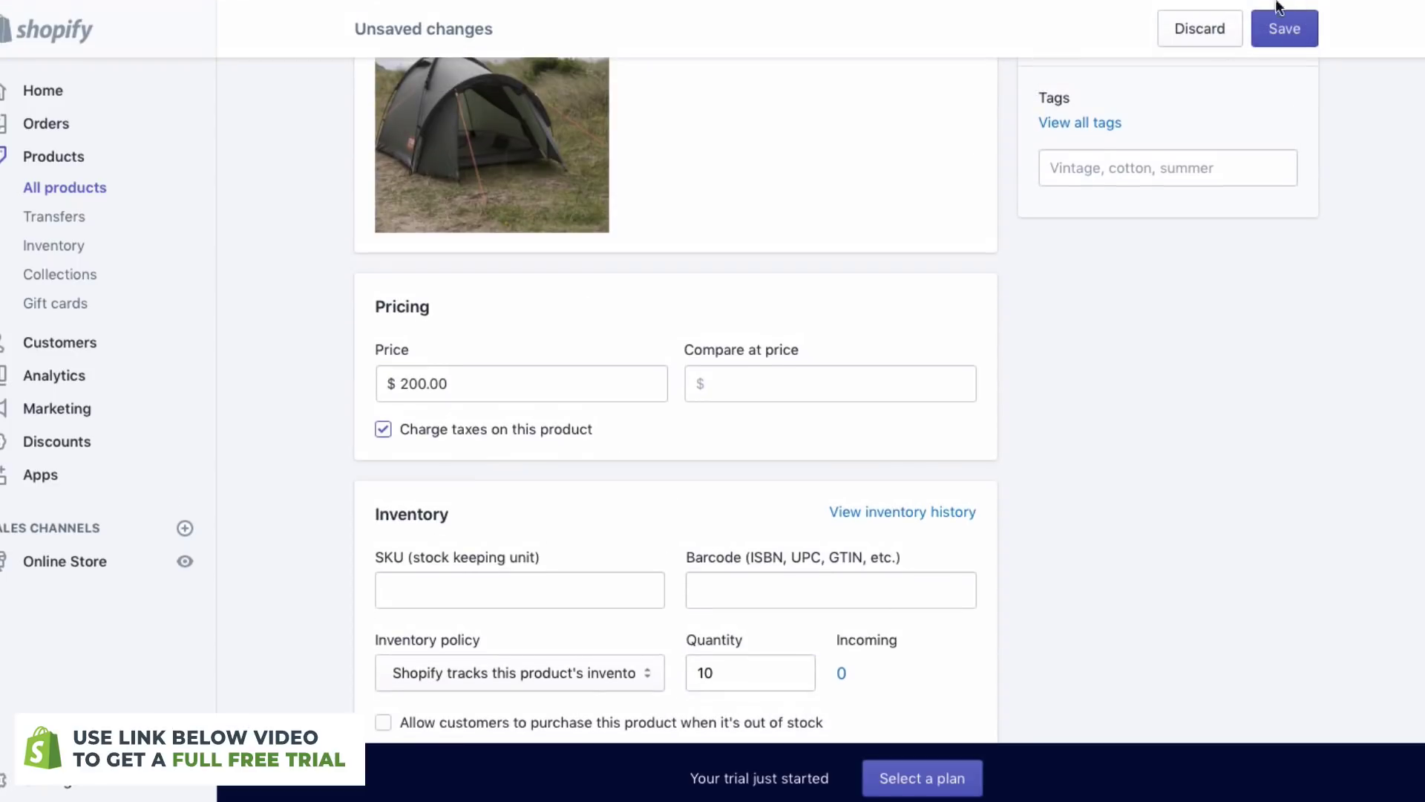
left_click(1285, 28)
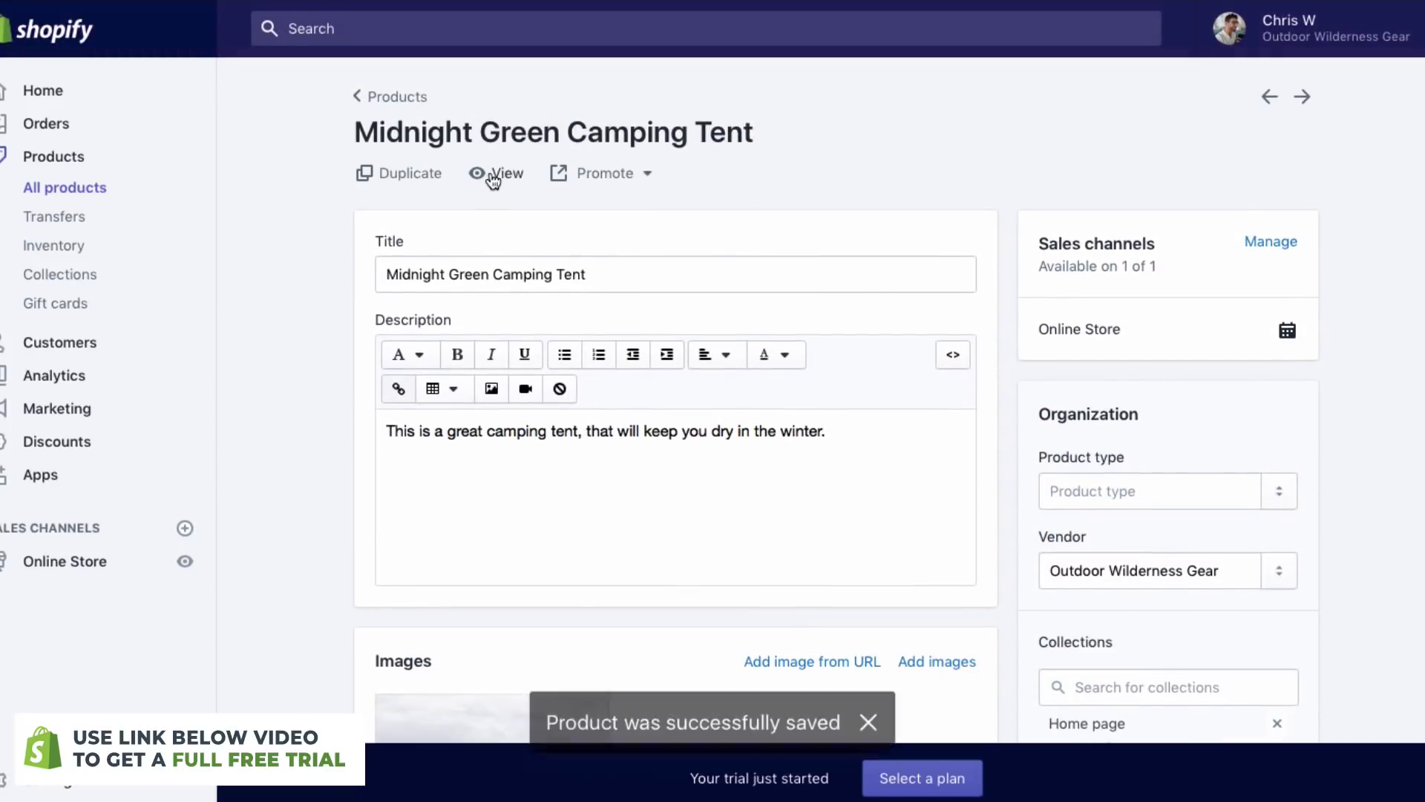
- View the tent's storefront page, add it to the cart, then go to Online Store Themes
left_click(495, 177)
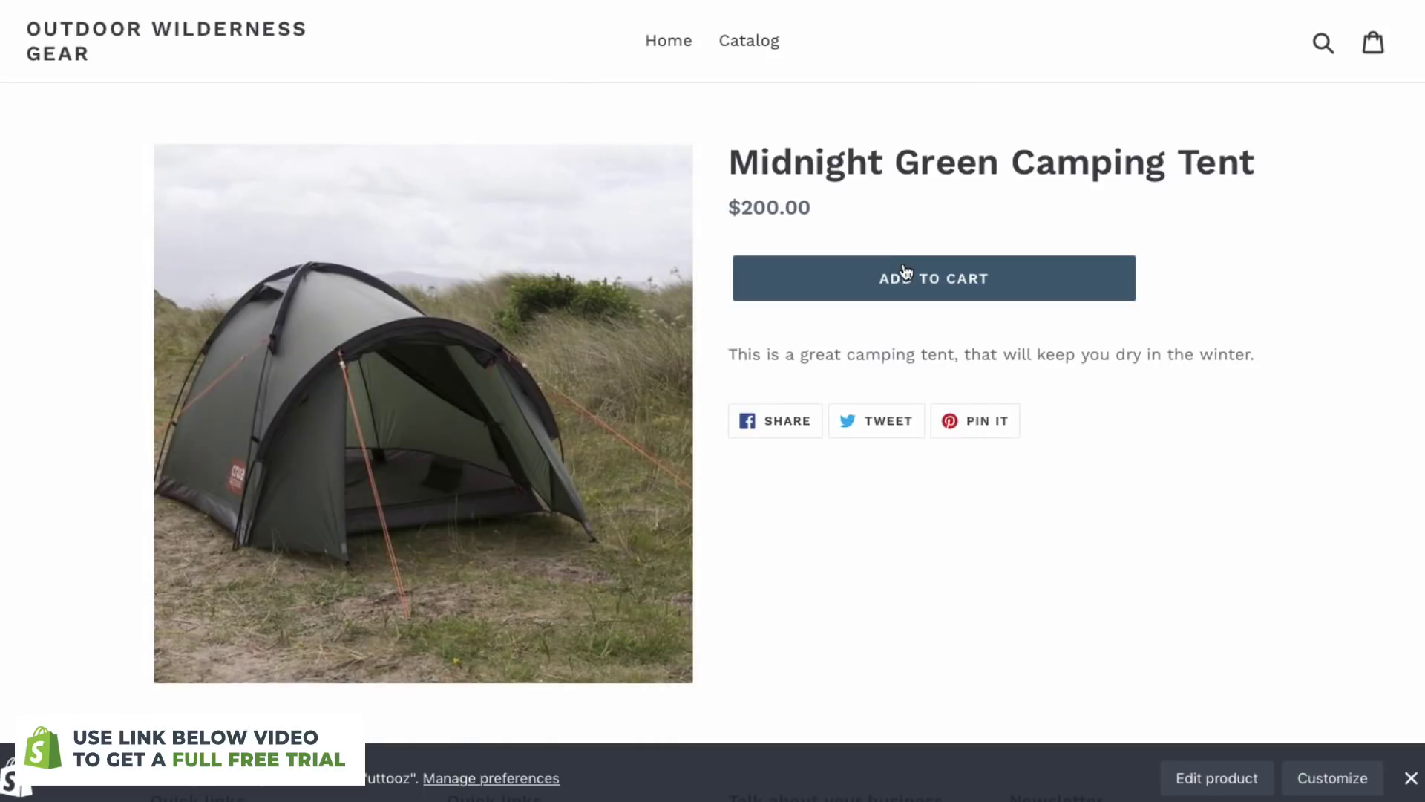
left_click(903, 276)
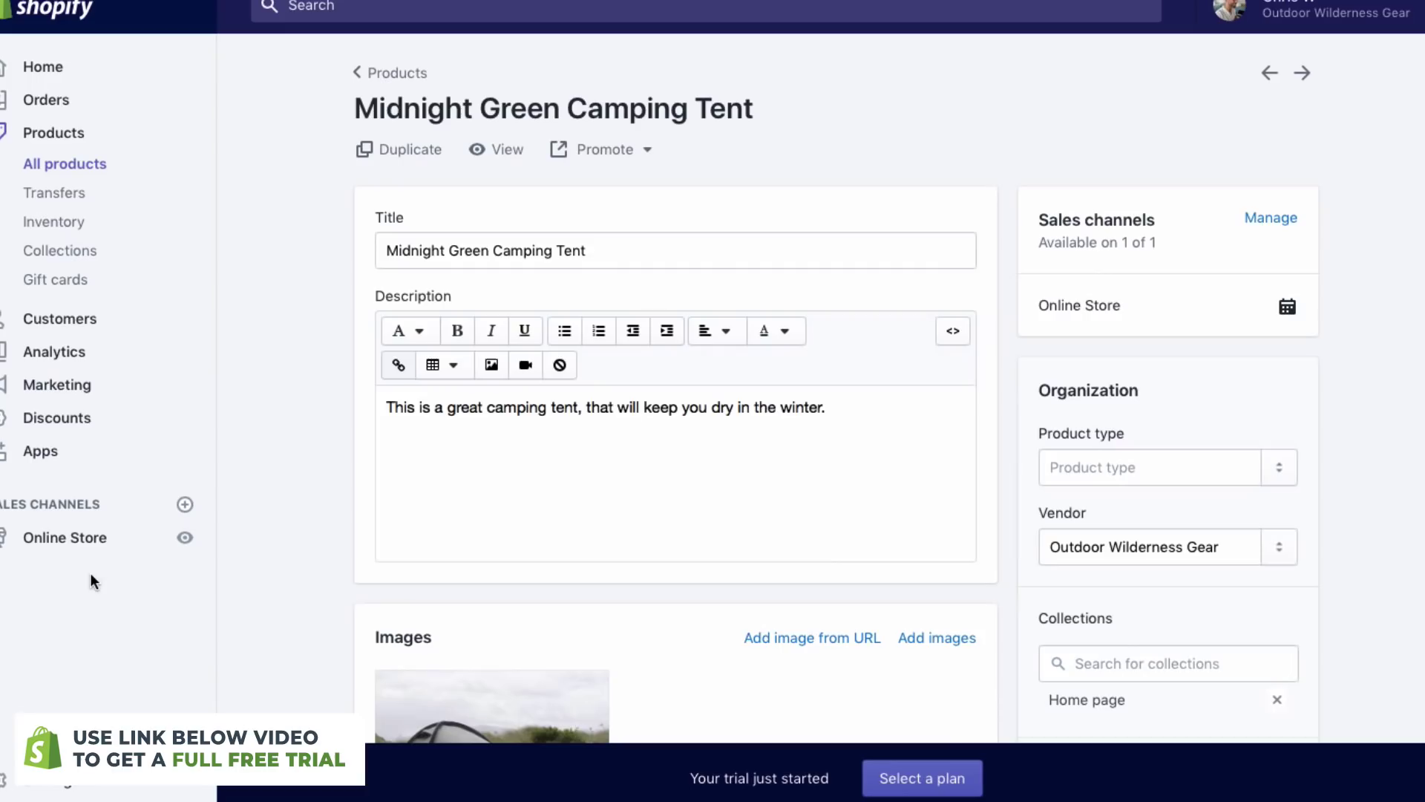
left_click(59, 536)
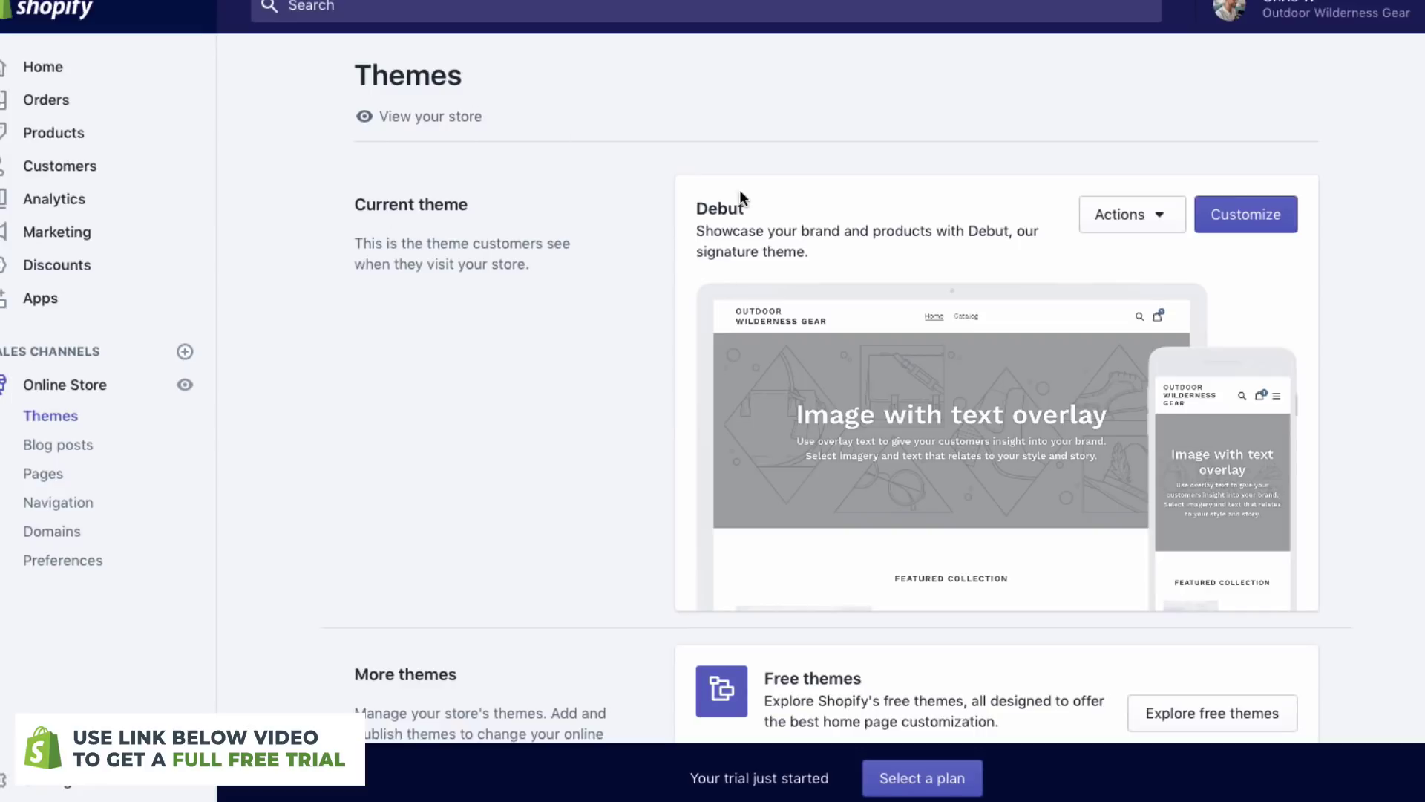
- Add the free Brooklyn theme to the store from the free themes catalogue
scroll(737, 234, "down", 2)
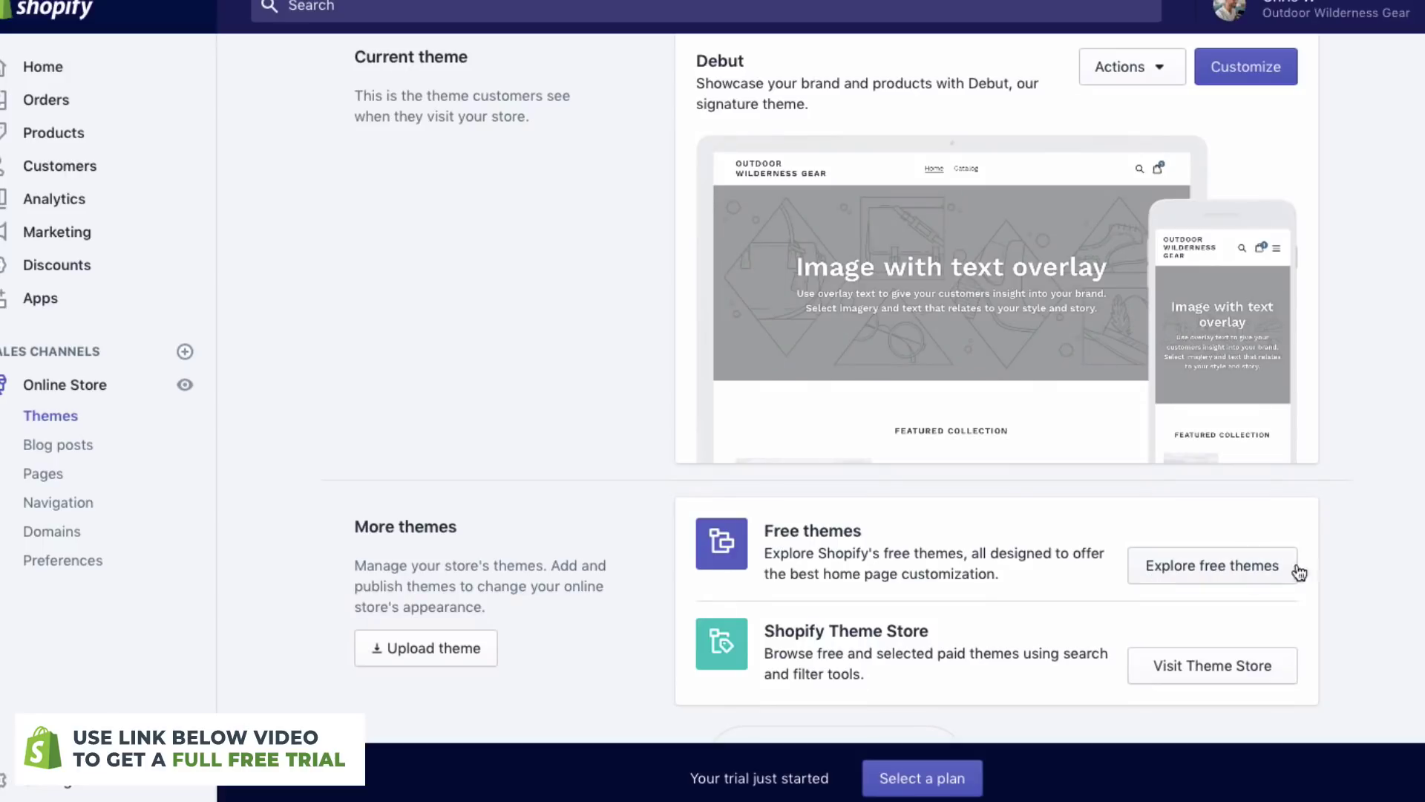
left_click(1255, 569)
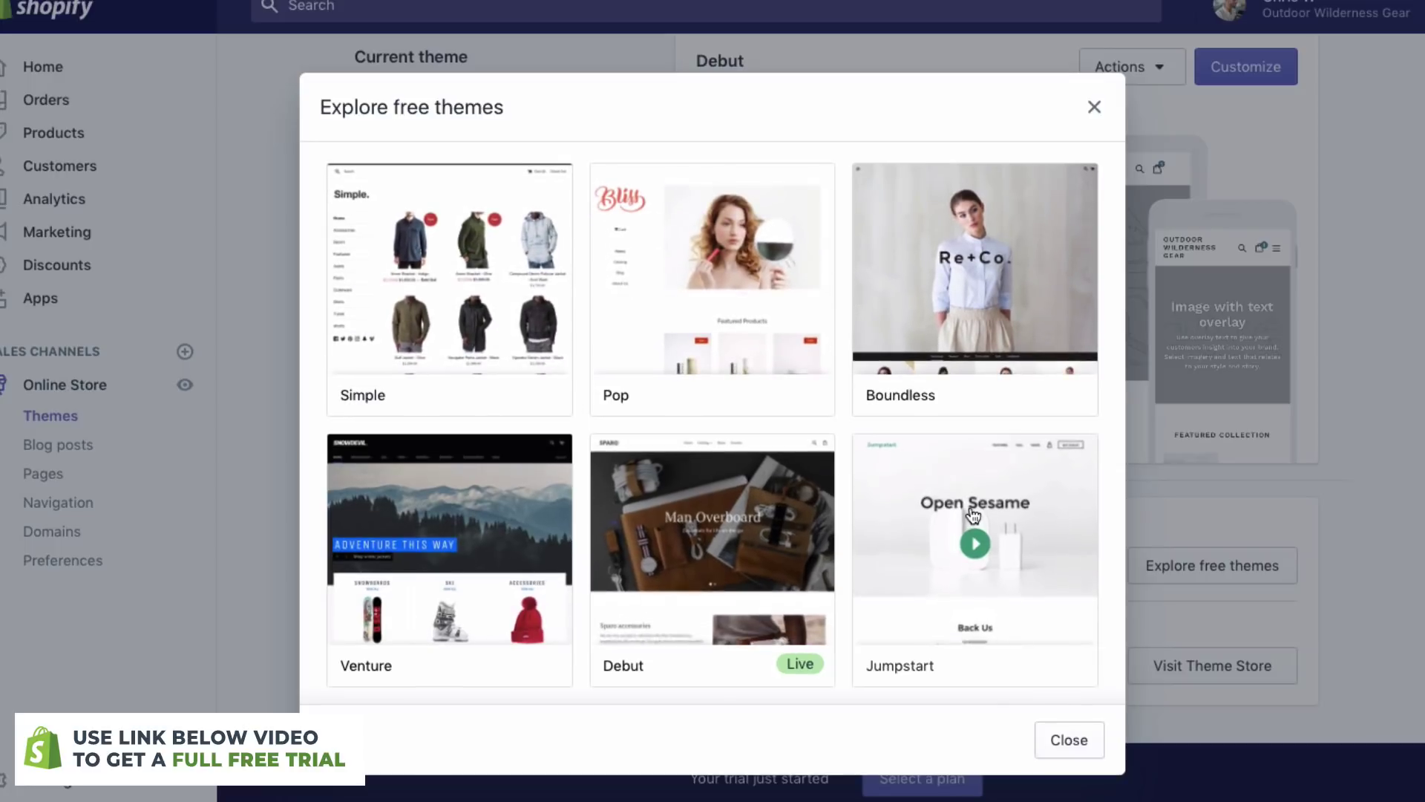
scroll(973, 516, "down", 2)
scroll(816, 653, "down", 3)
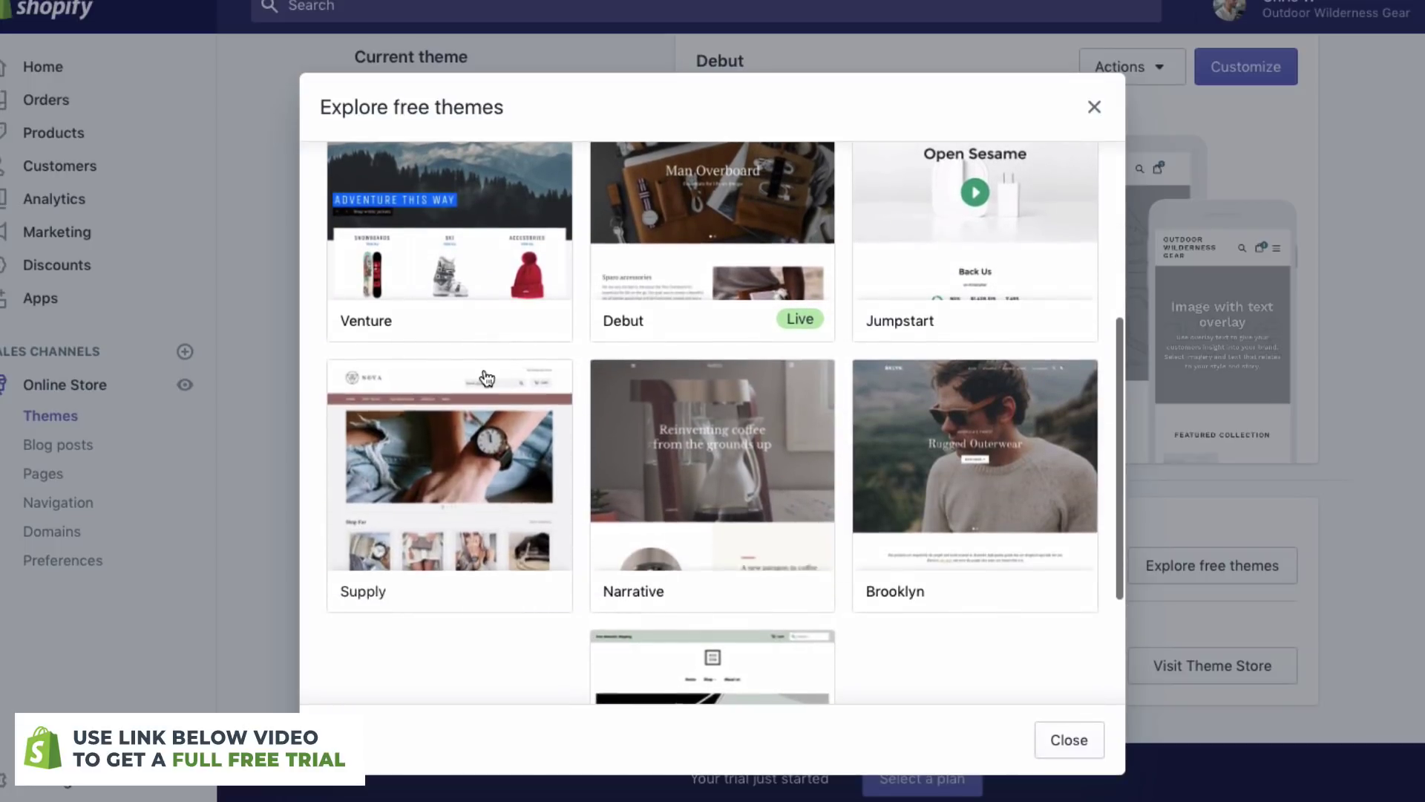
scroll(487, 379, "down", 2)
scroll(486, 379, "down", 1)
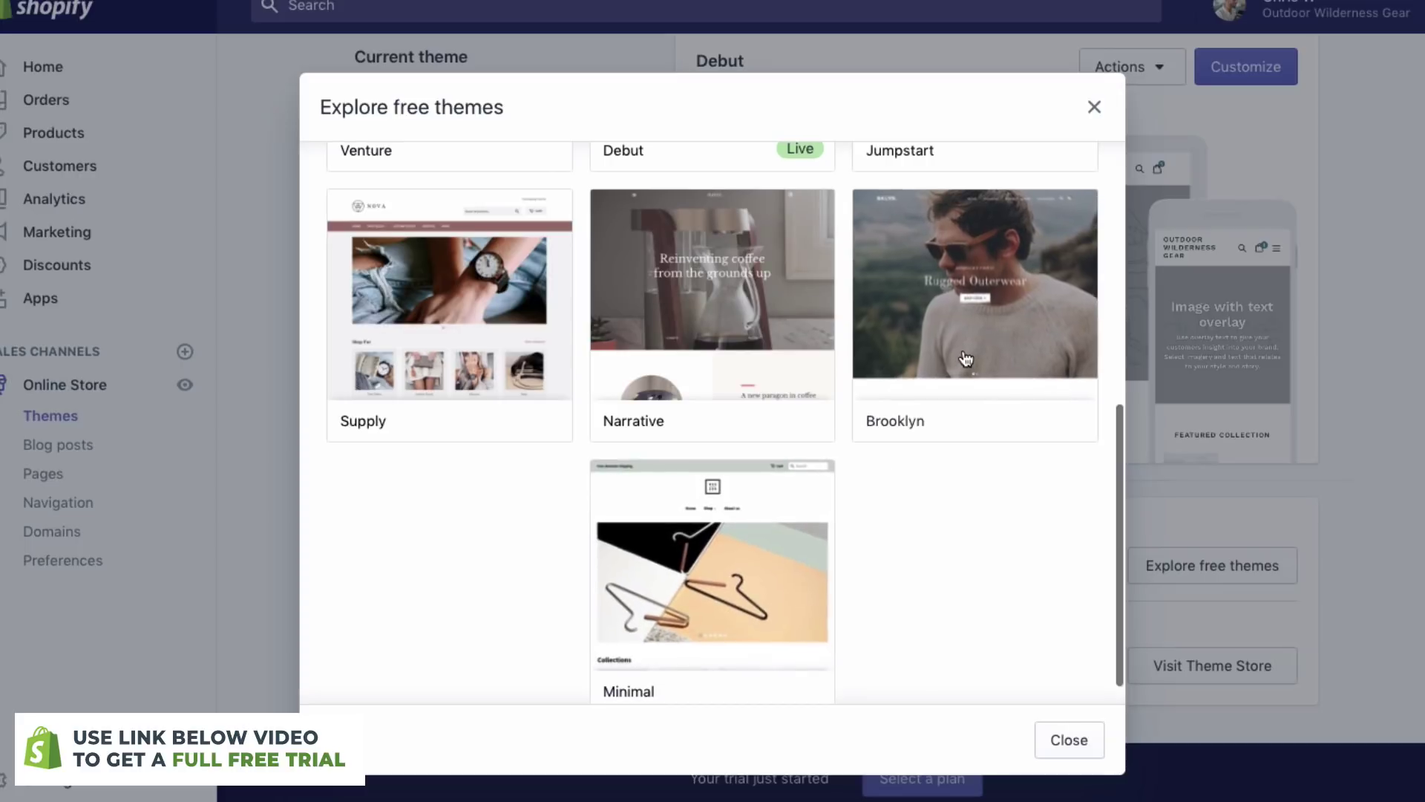
left_click(964, 277)
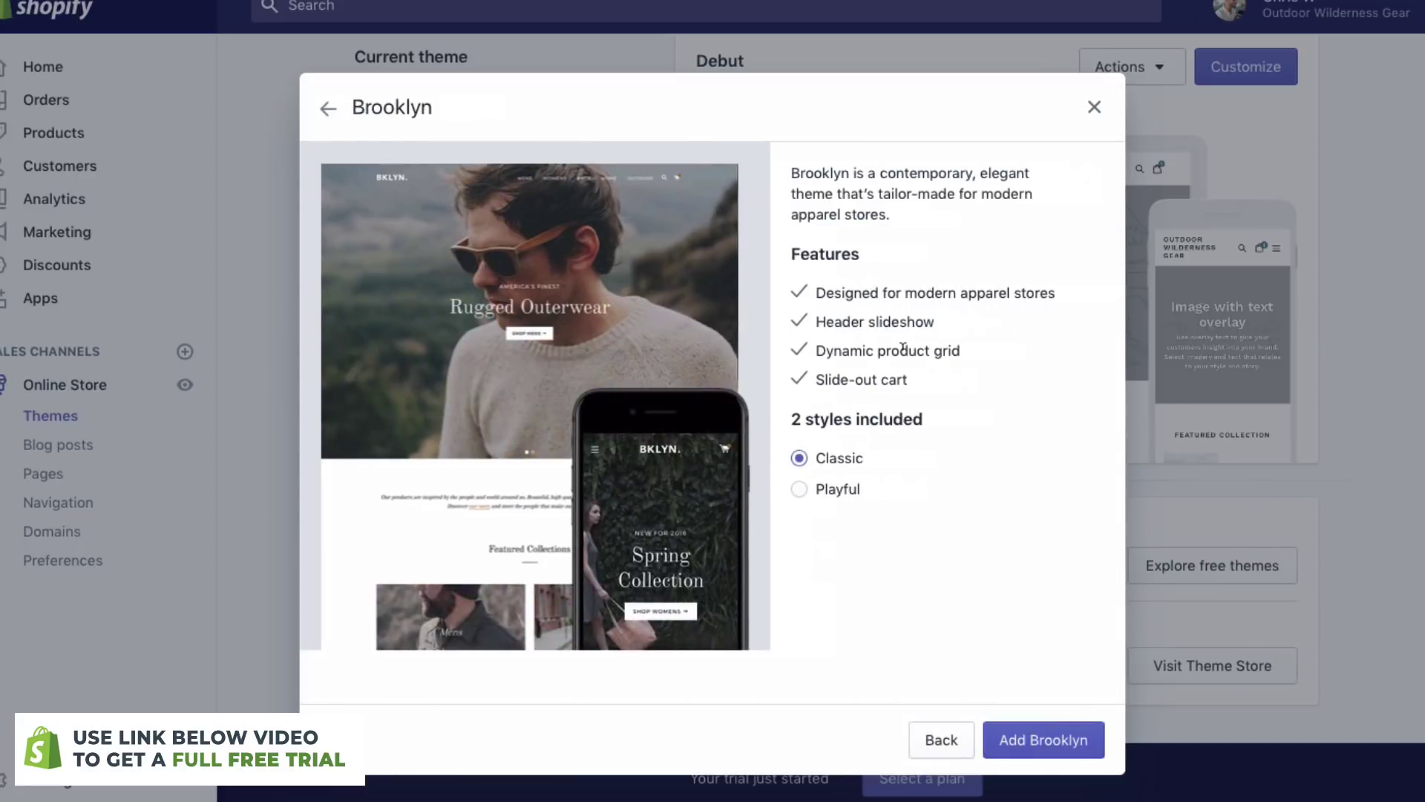
left_click(1051, 735)
- Publish Brooklyn as the current theme, replacing Debut
scroll(1179, 342, "down", 8)
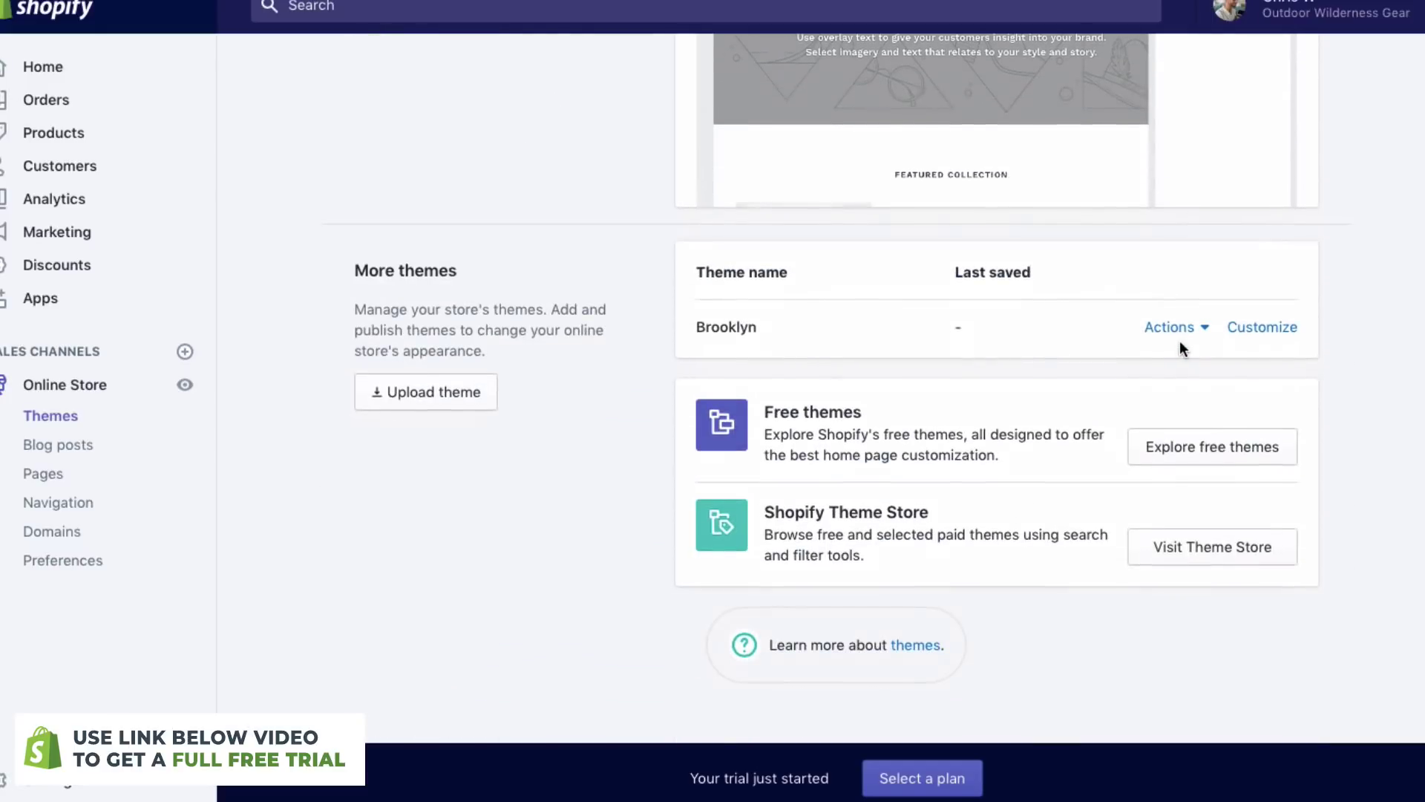
left_click(1171, 332)
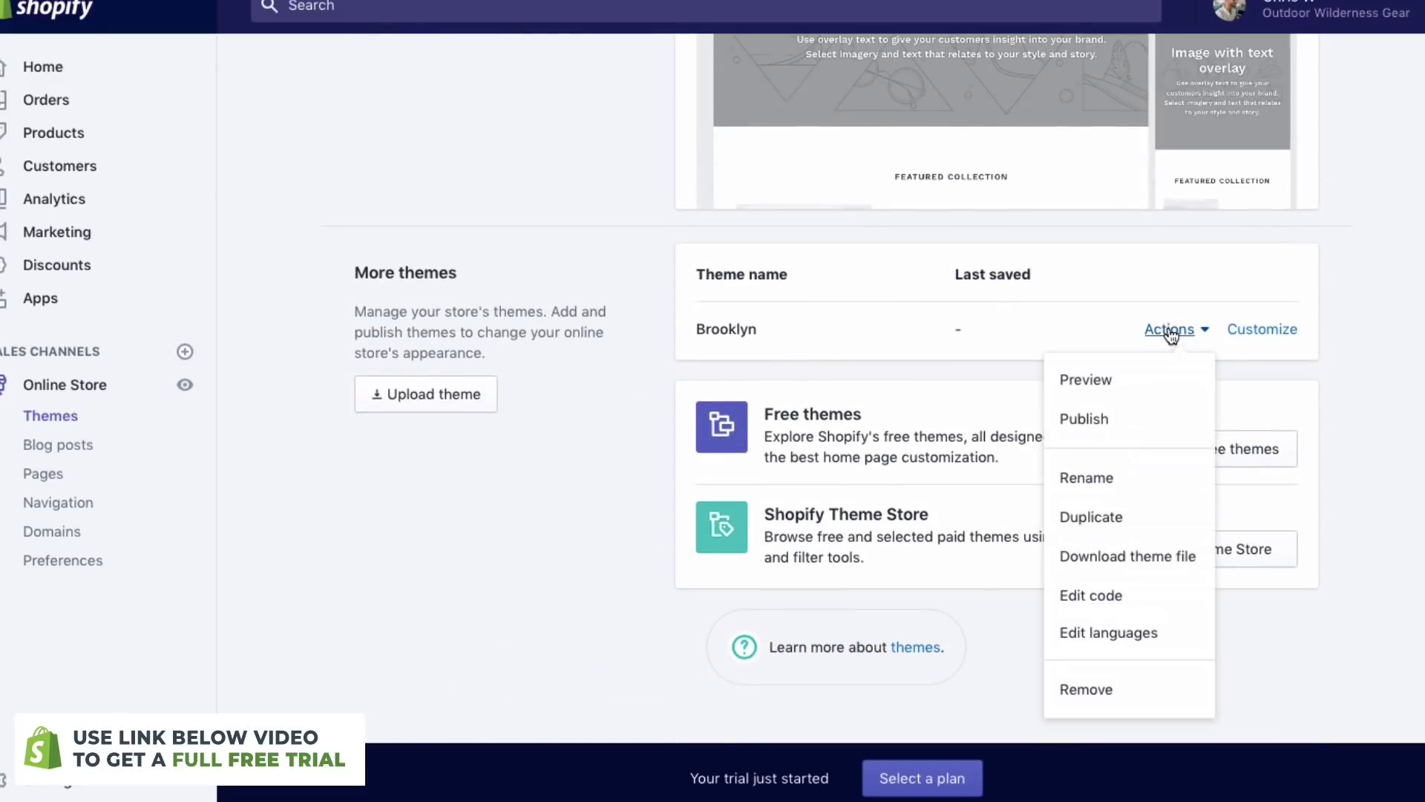
left_click(1104, 422)
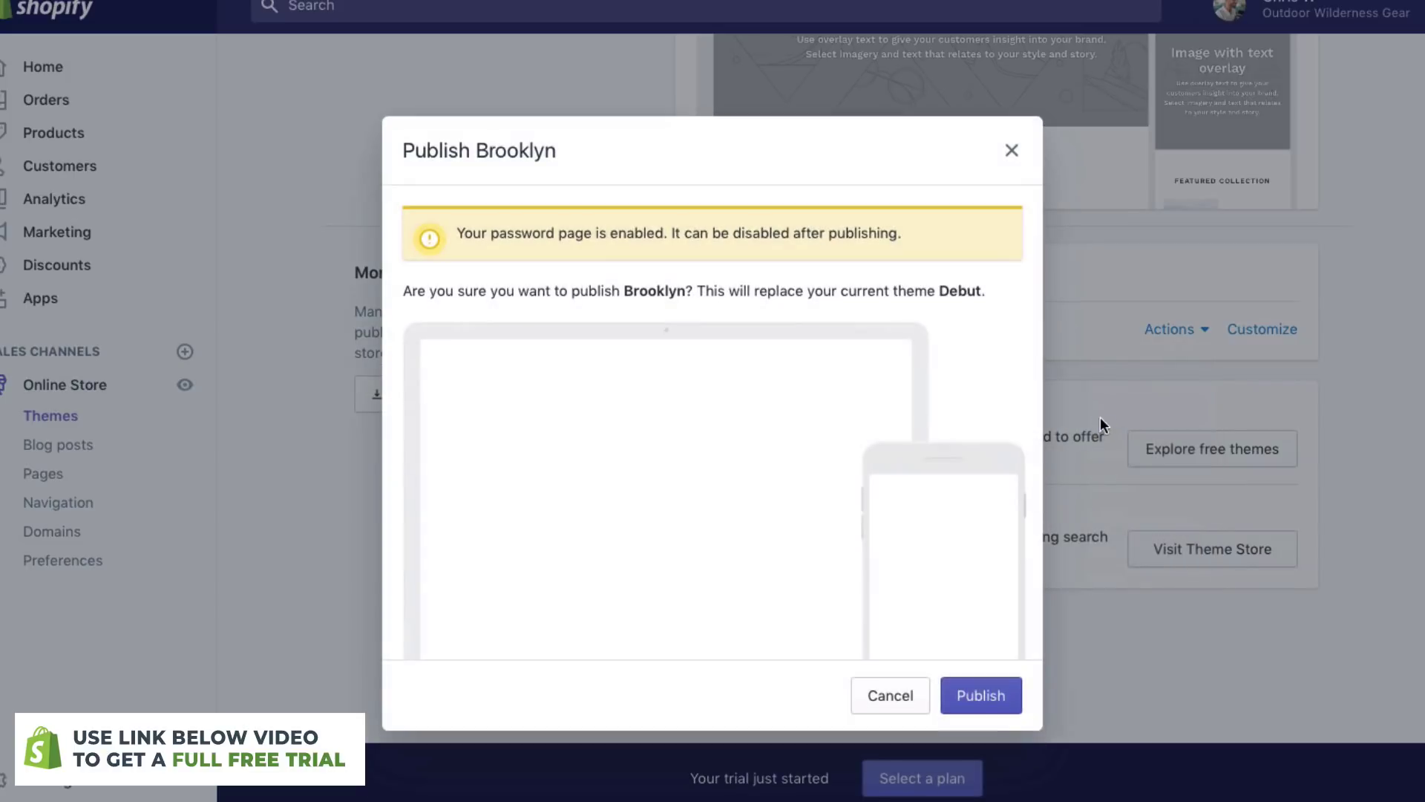
left_click(988, 698)
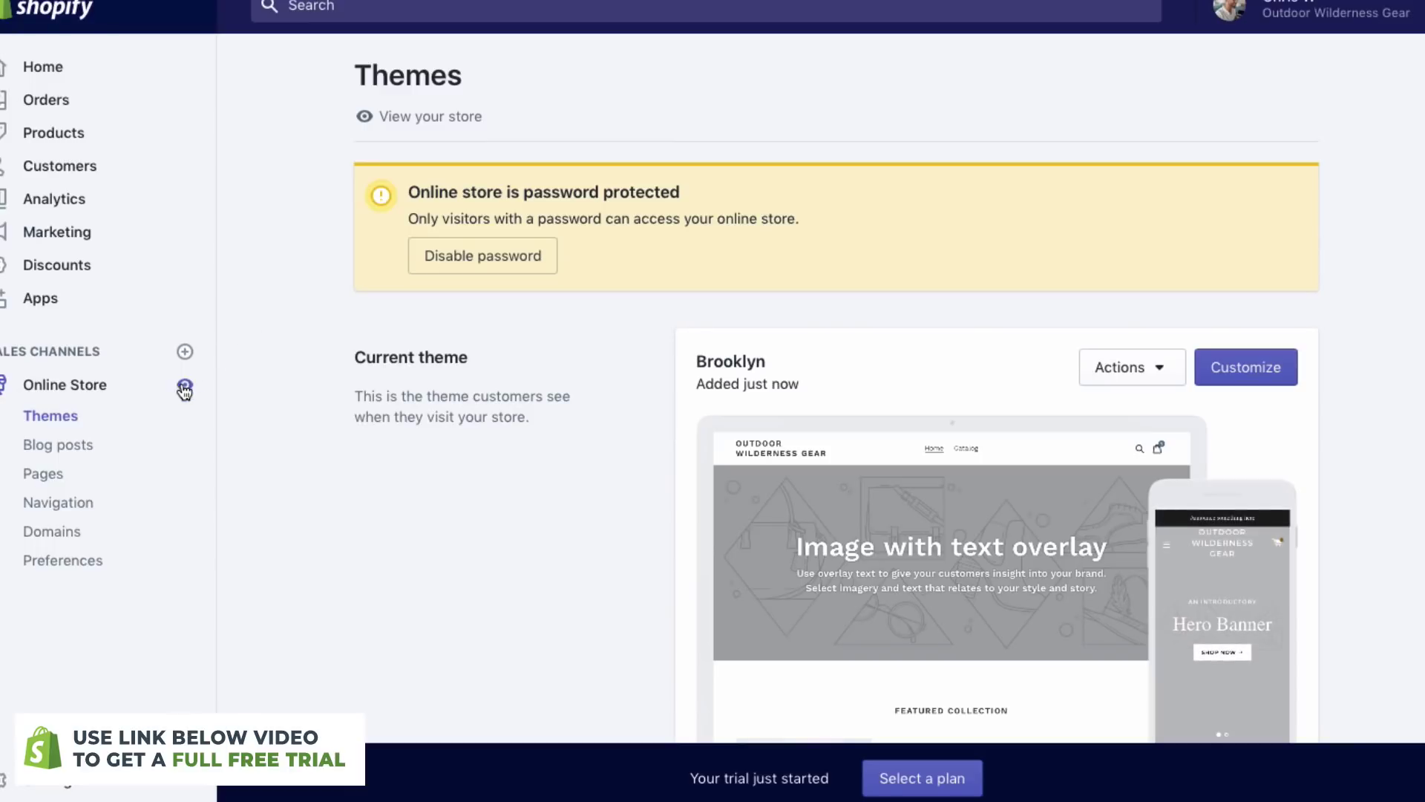
- Scroll through Brooklyn's home page, then open the home page in the theme editor
scroll(786, 31, "up", 1)
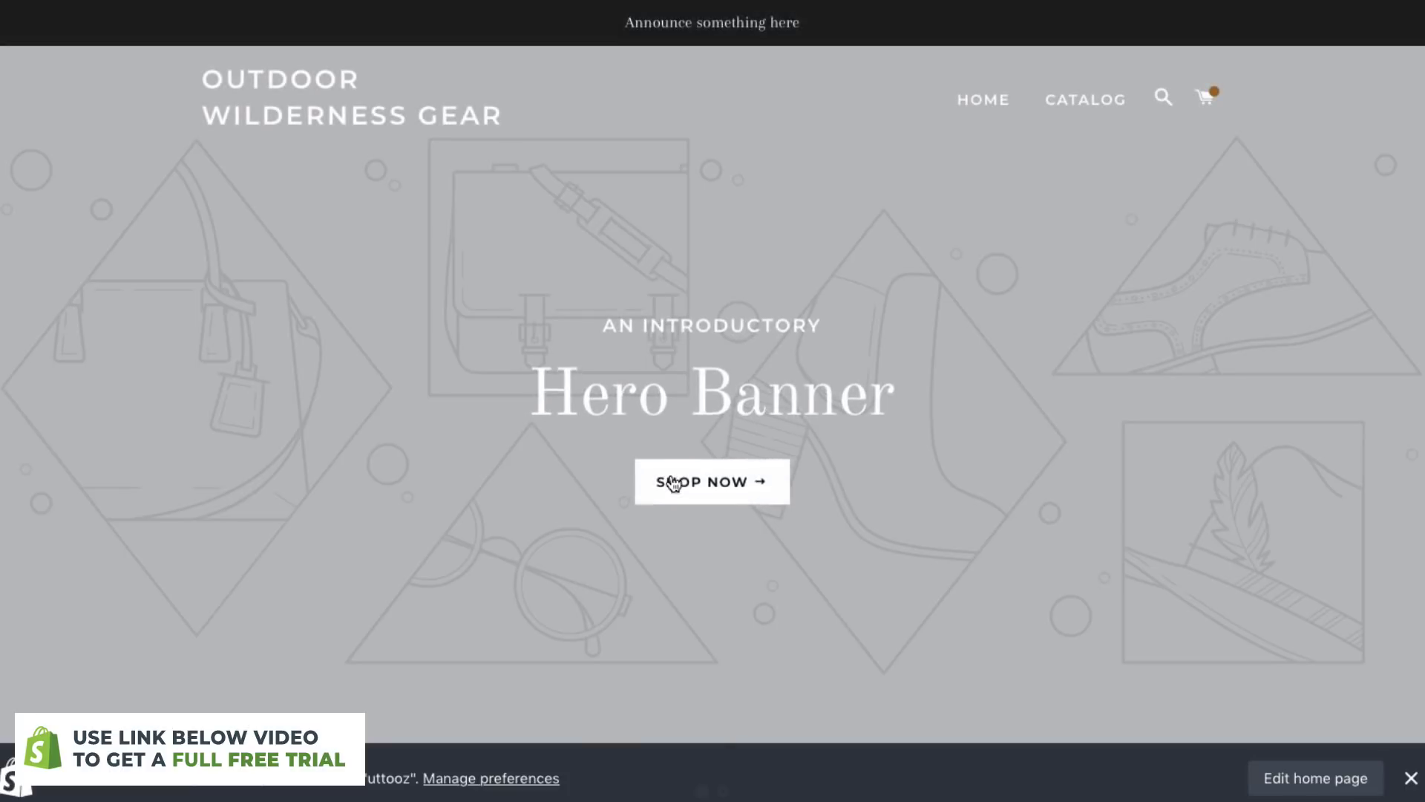
scroll(671, 483, "down", 5)
scroll(674, 484, "down", 5)
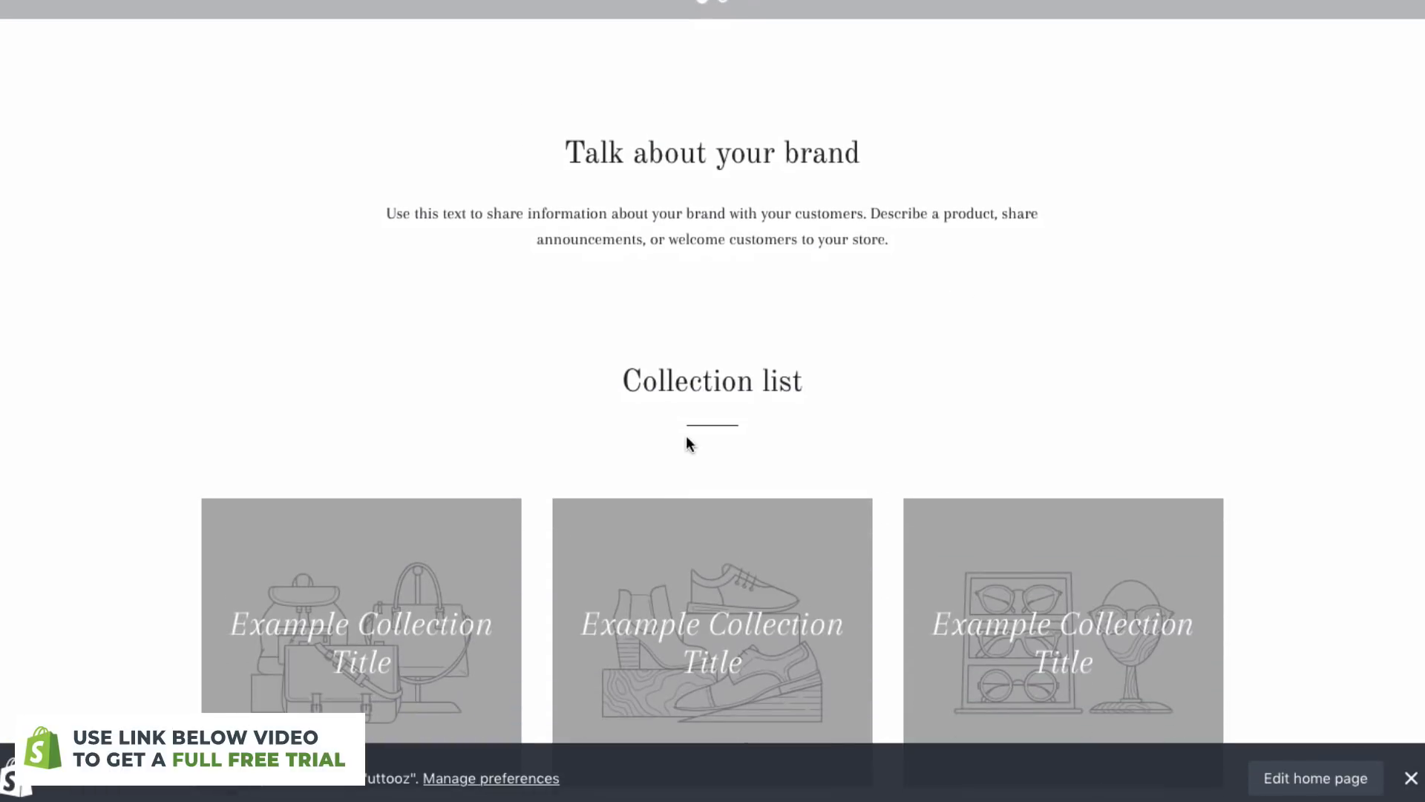
scroll(688, 442, "up", 8)
scroll(395, 297, "down", 8)
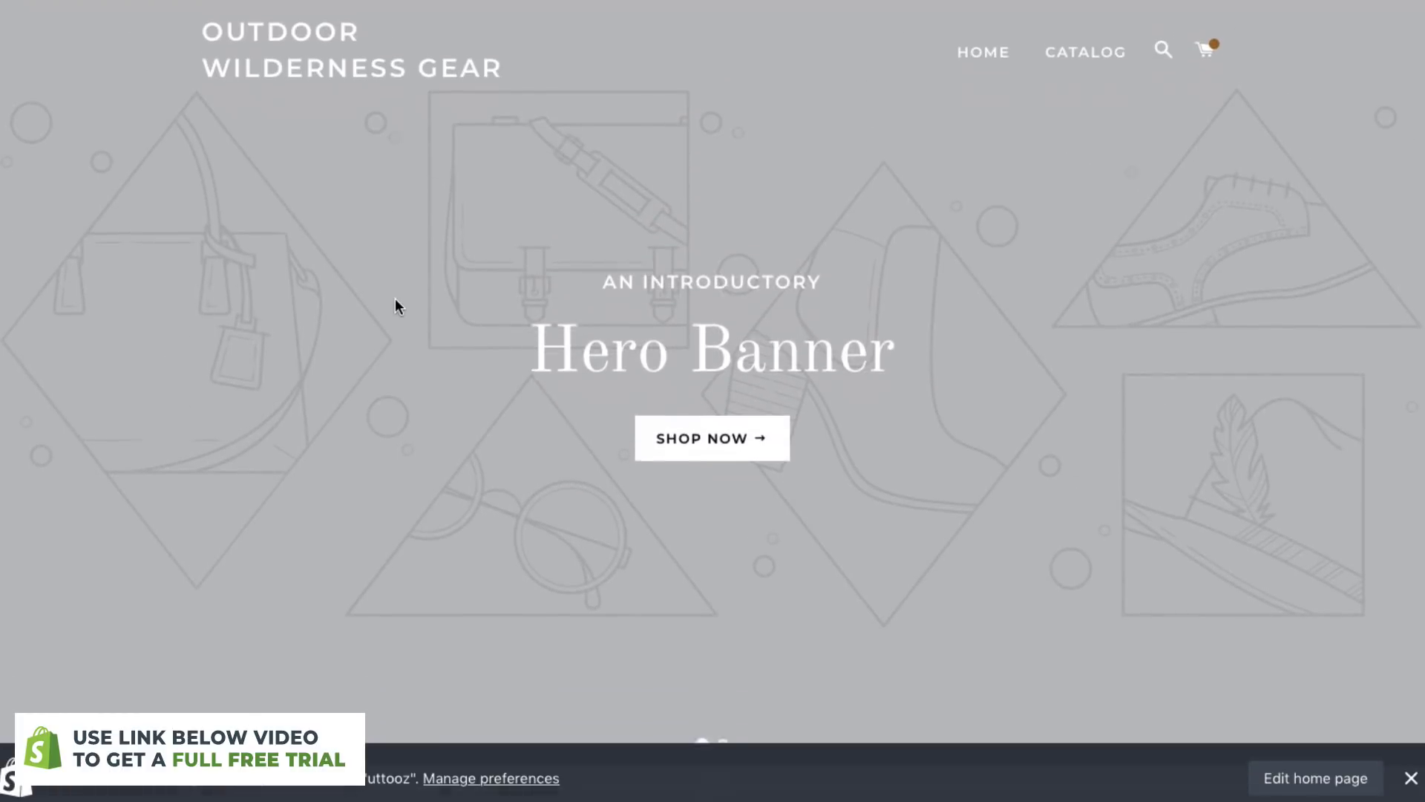
scroll(401, 288, "down", 6)
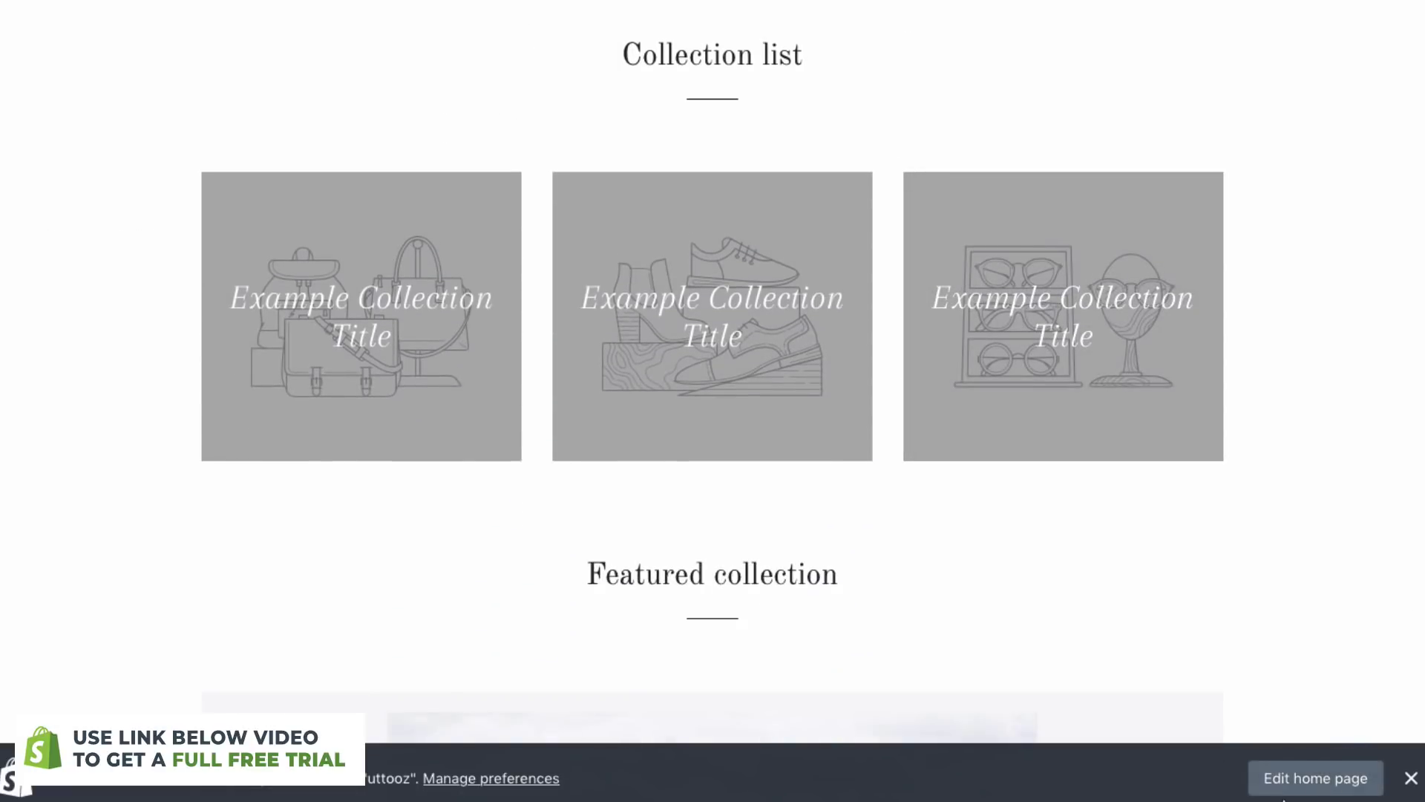
left_click(1311, 779)
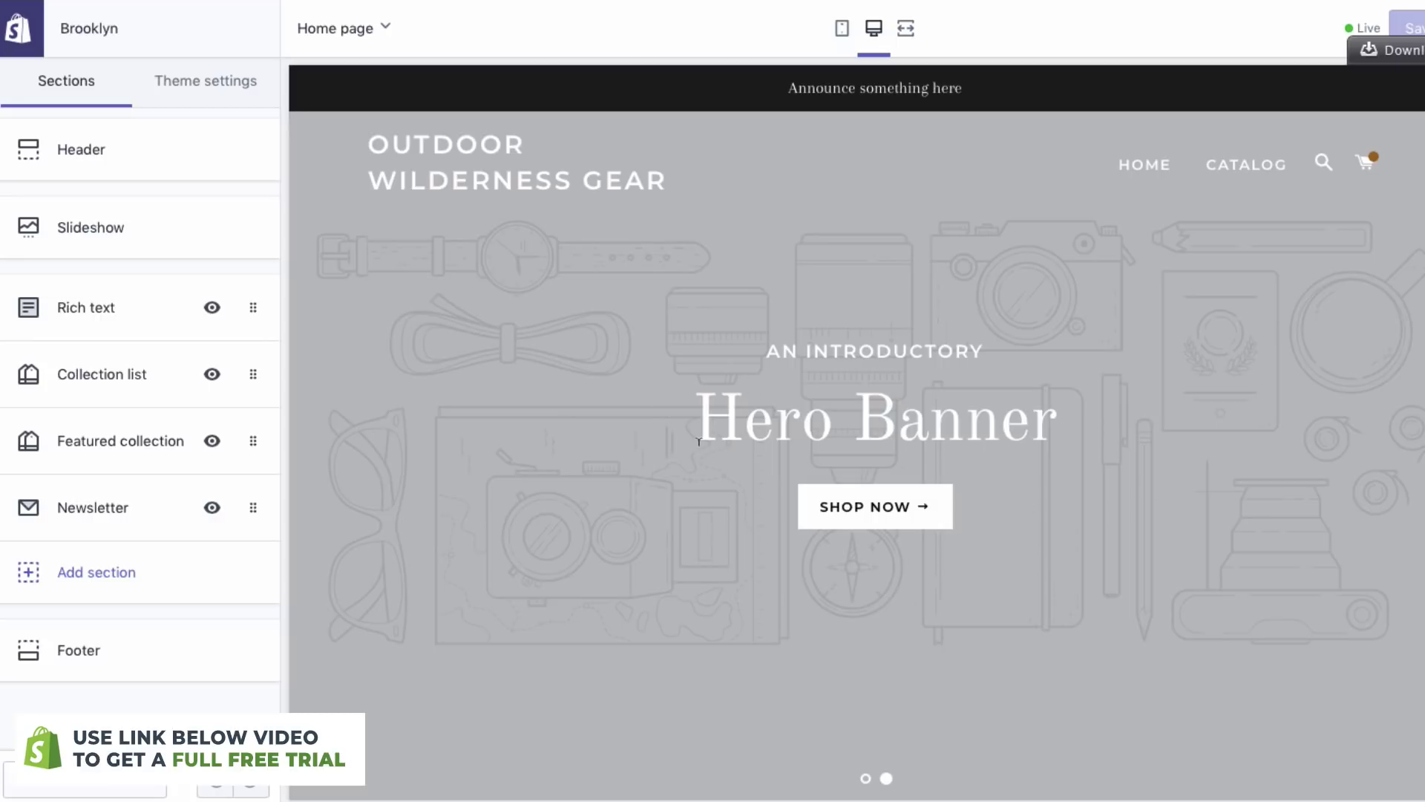
scroll(507, 321, "down", 9)
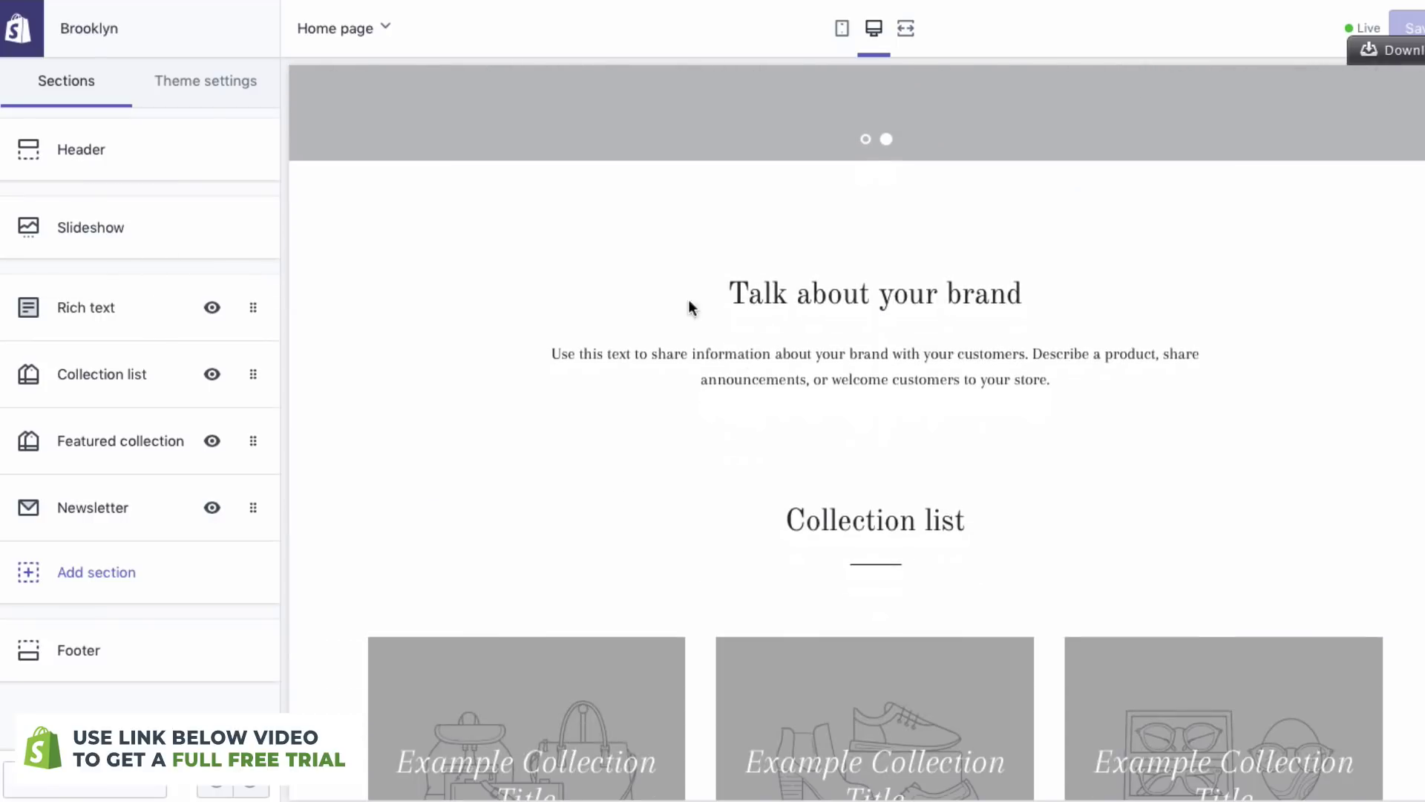
scroll(668, 331, "down", 4)
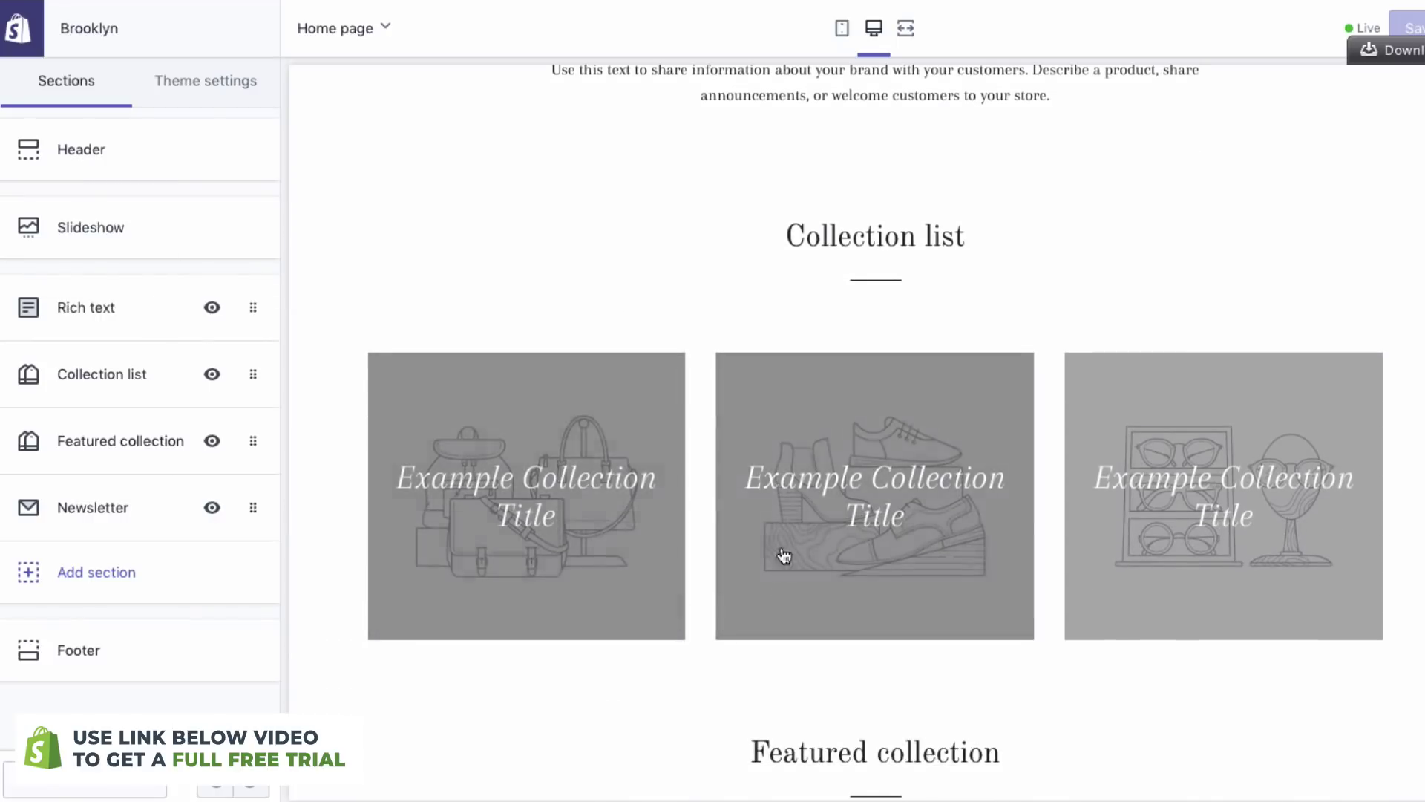
scroll(695, 475, "down", 4)
scroll(695, 475, "down", 5)
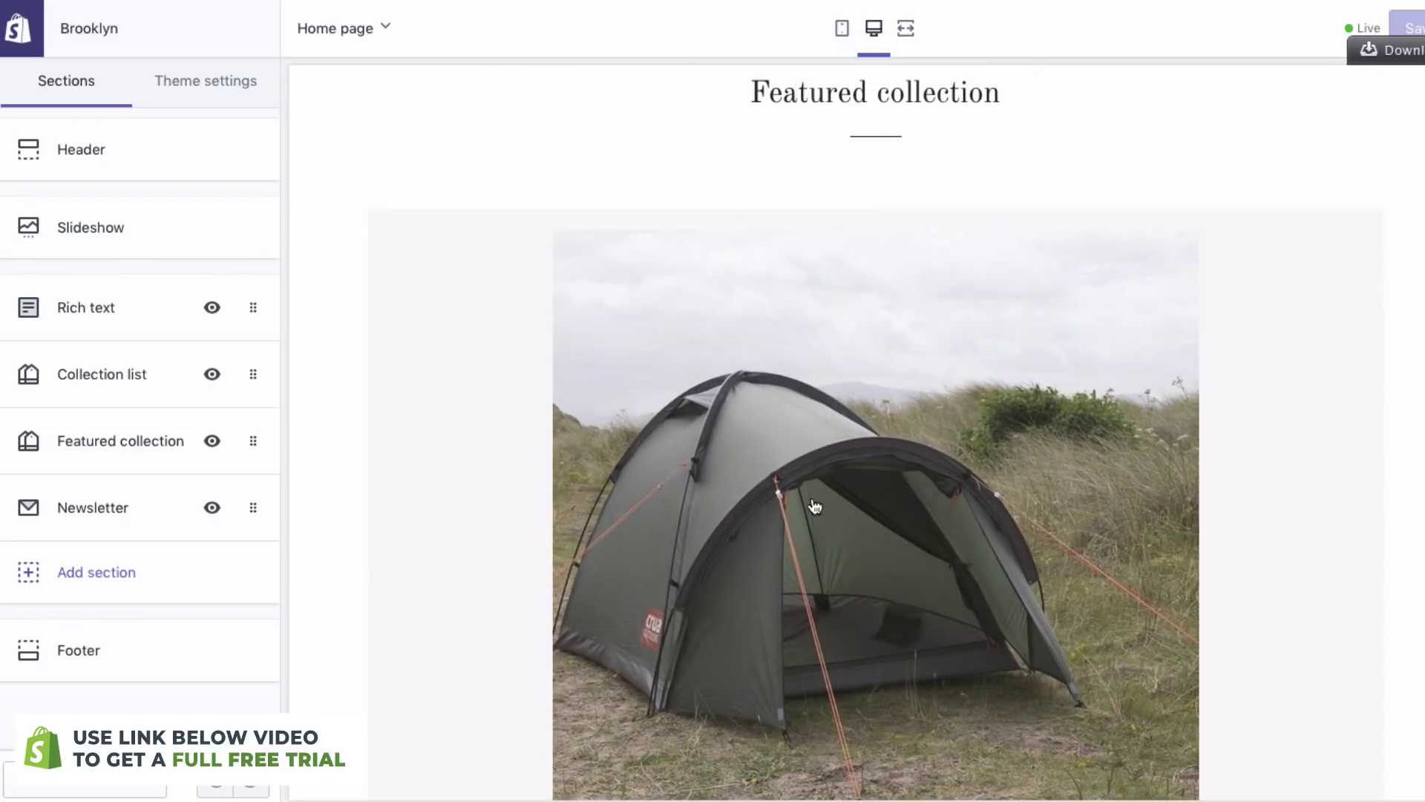
scroll(795, 520, "down", 2)
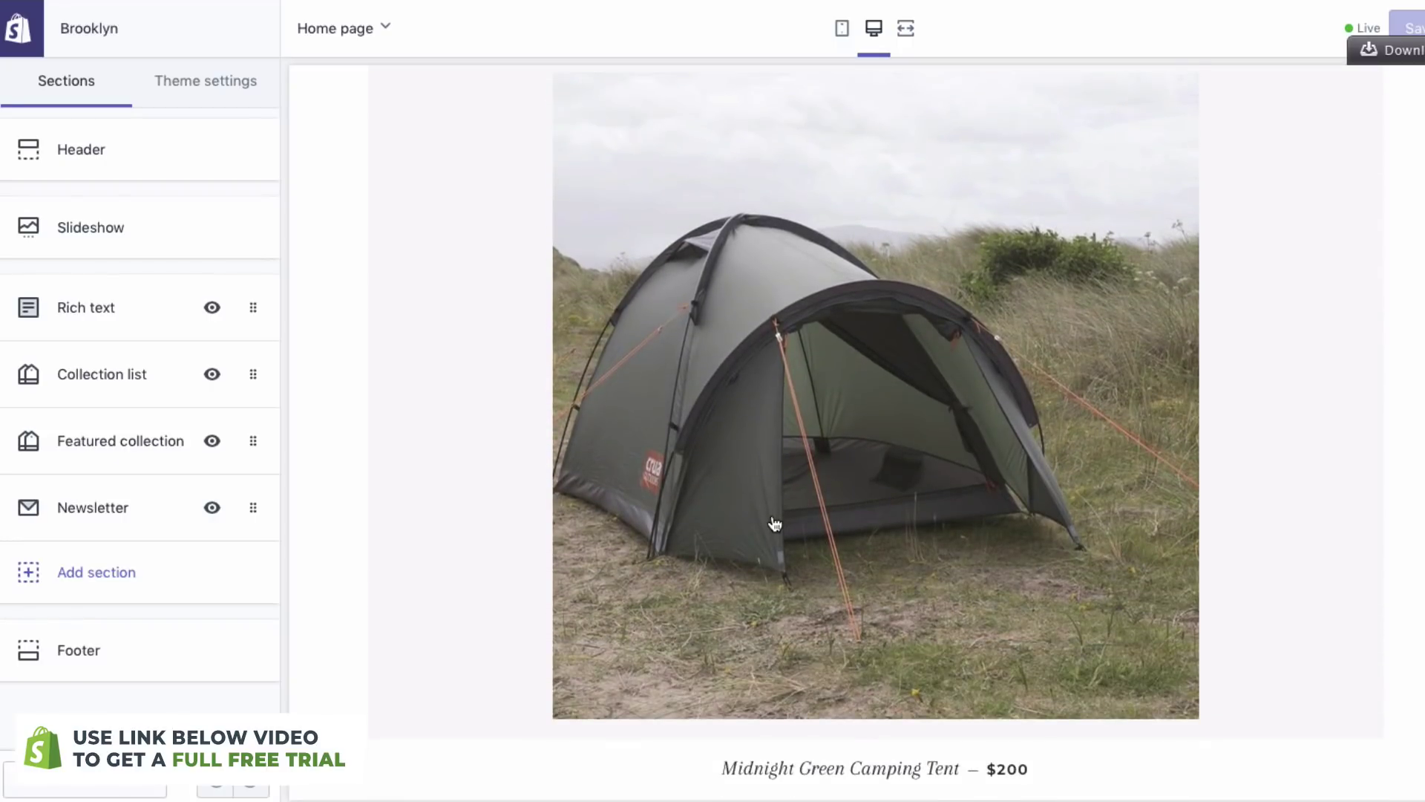
scroll(775, 524, "down", 7)
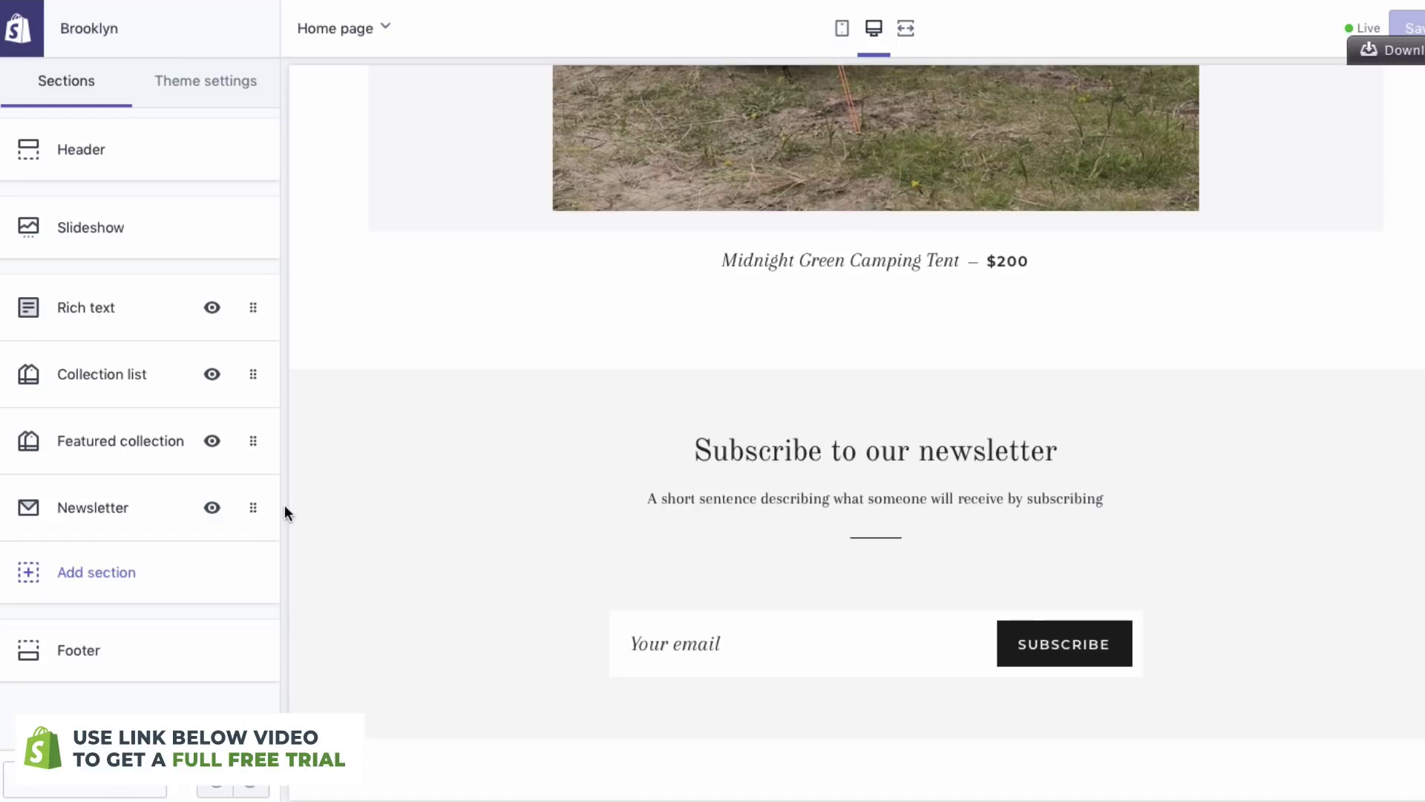
scroll(506, 523, "up", 20)
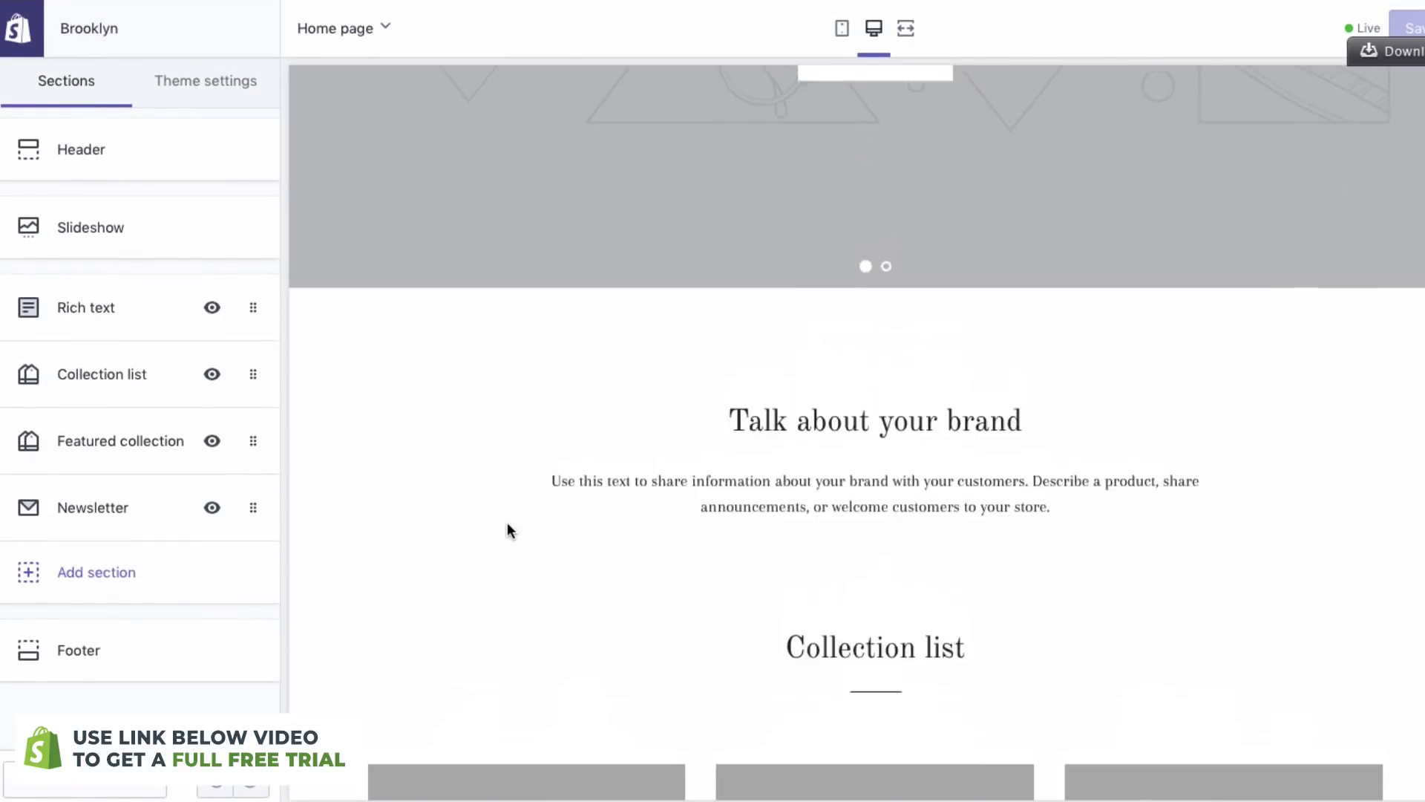
scroll(506, 522, "up", 4)
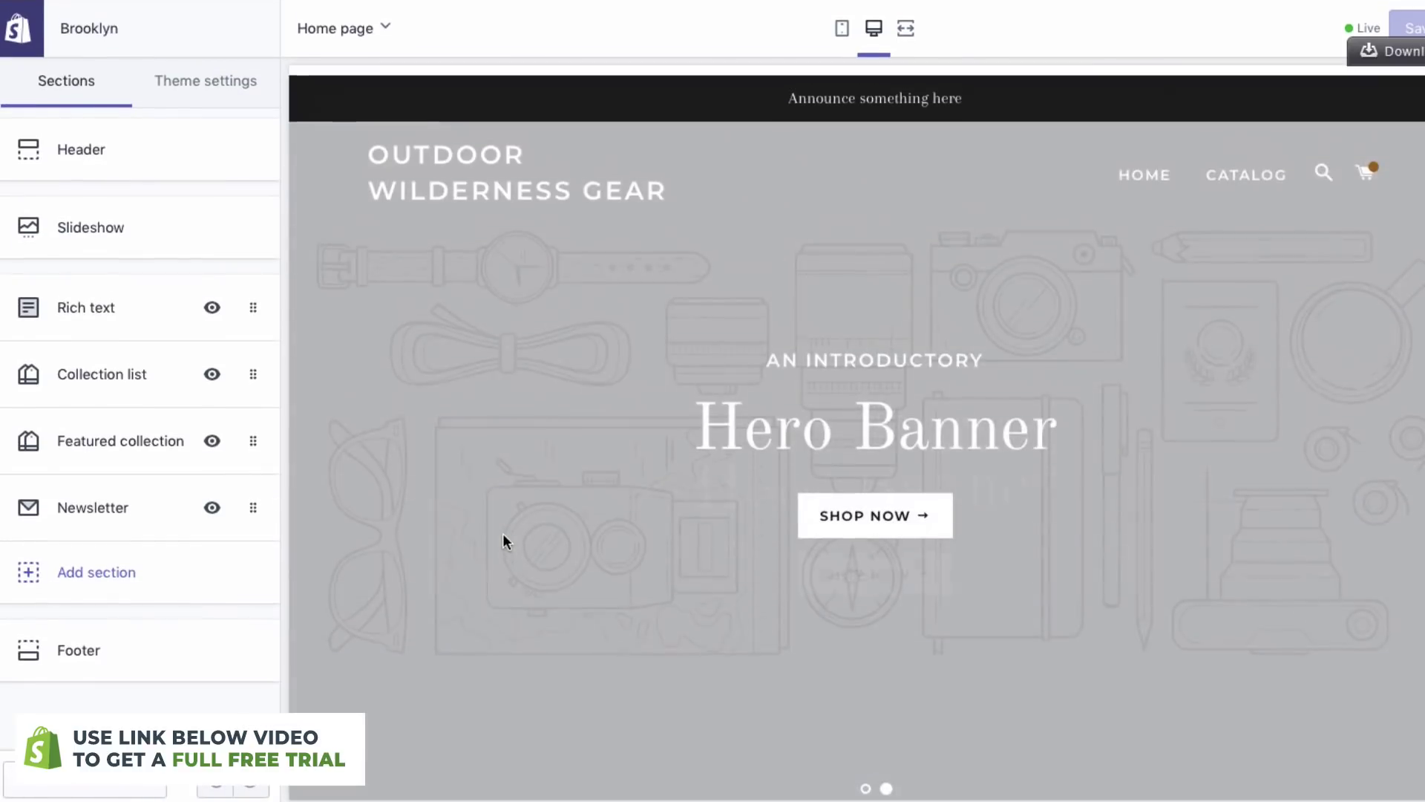
- Hide Rich text, Collection list and Featured collection while keeping Newsletter visible
left_click(212, 507)
left_click(212, 441)
left_click(212, 374)
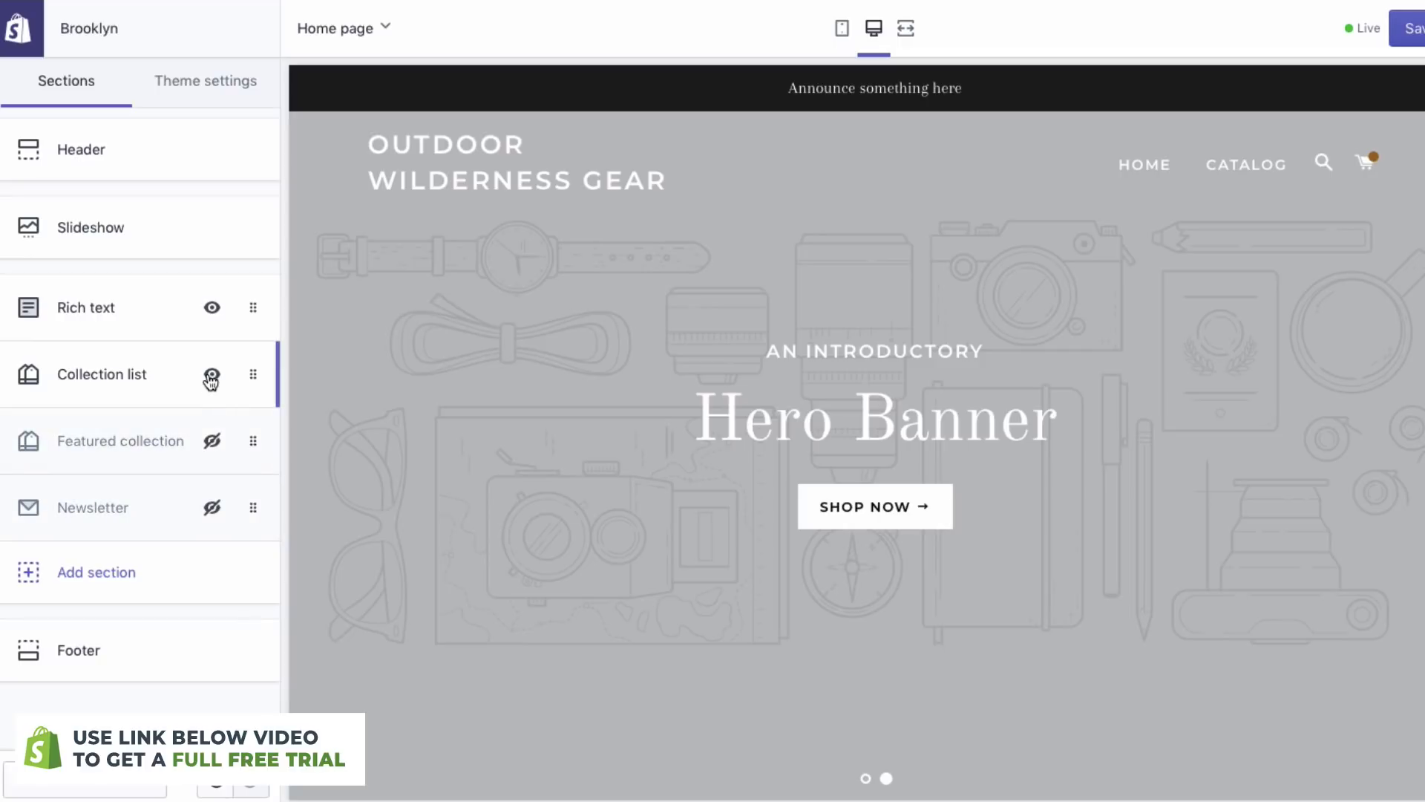
left_click(212, 307)
scroll(671, 262, "down", 5)
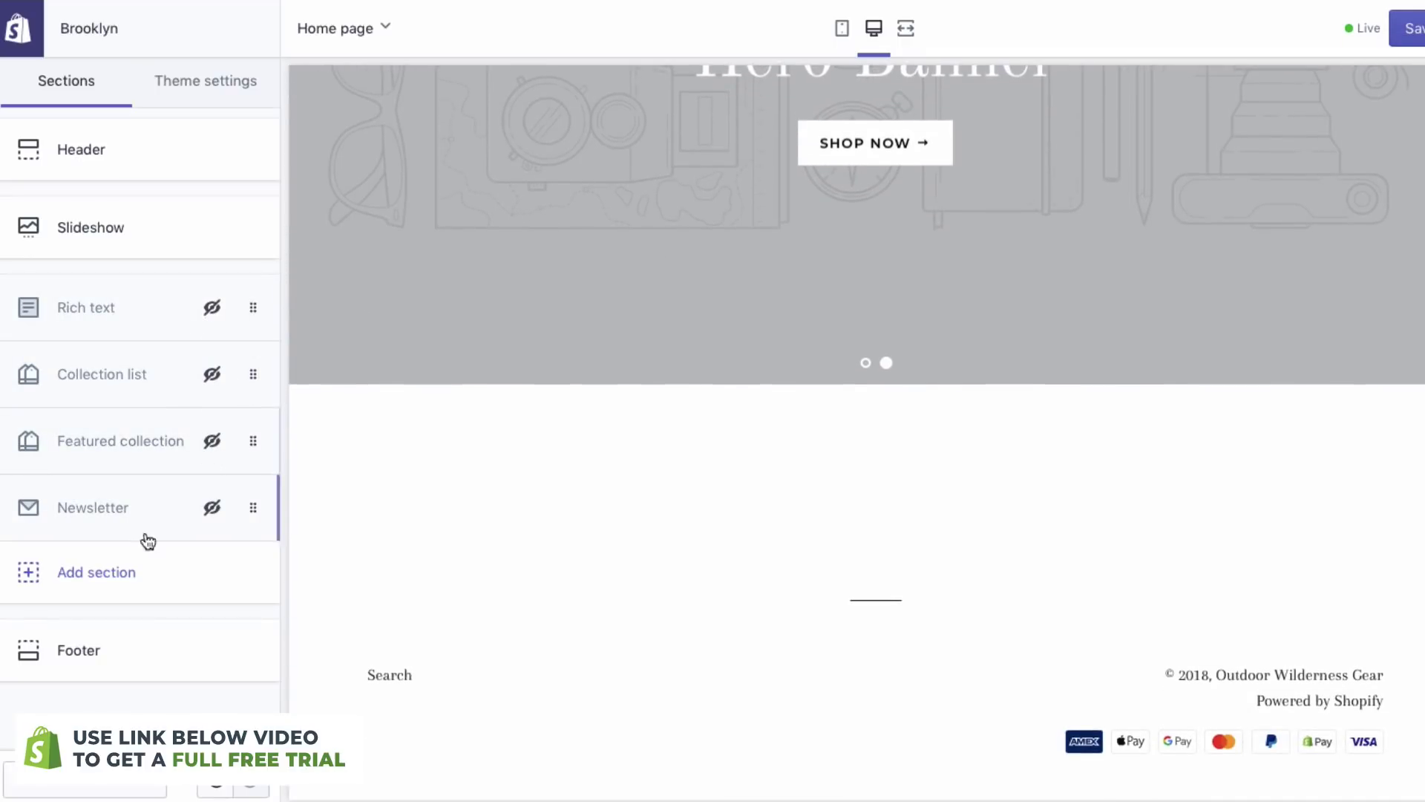
left_click(213, 511)
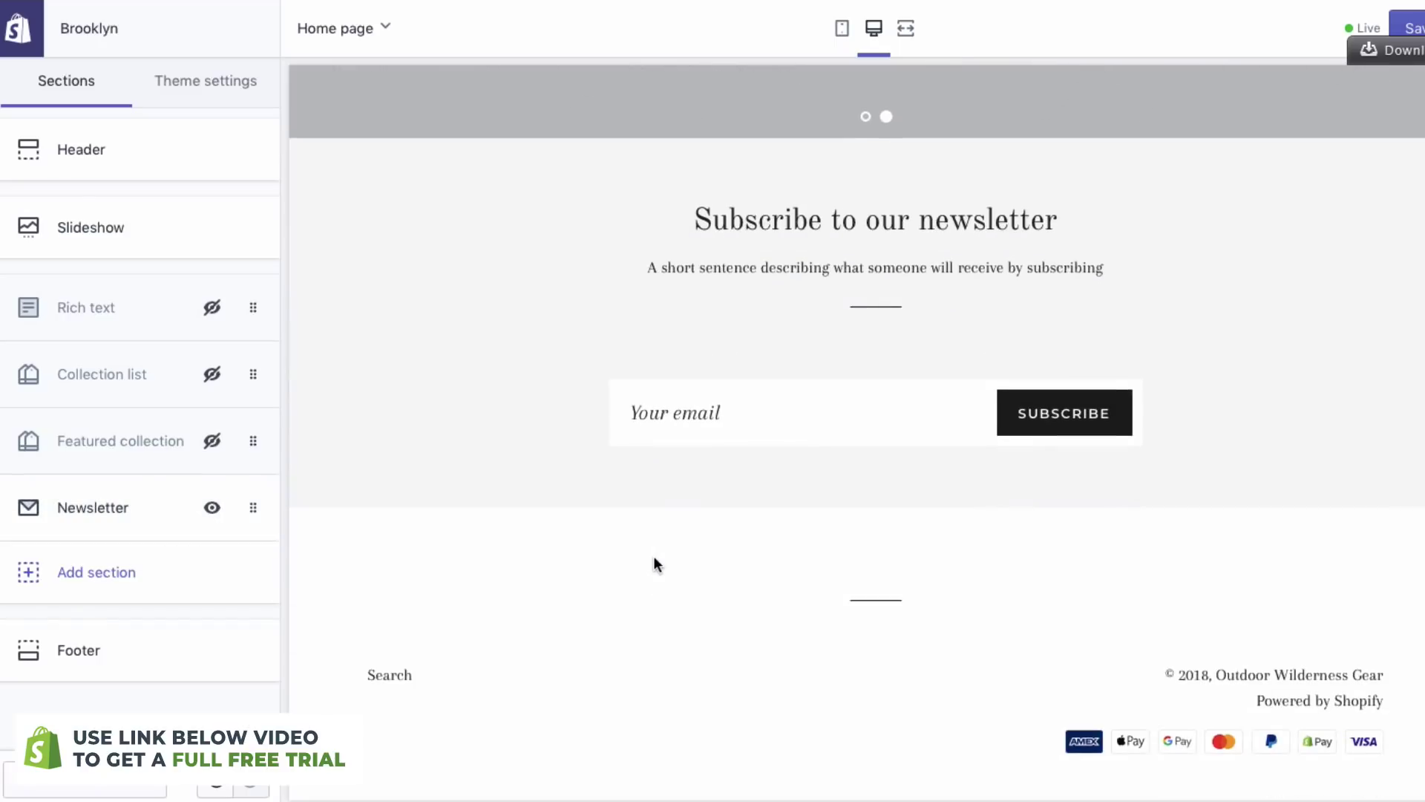
left_click(197, 580)
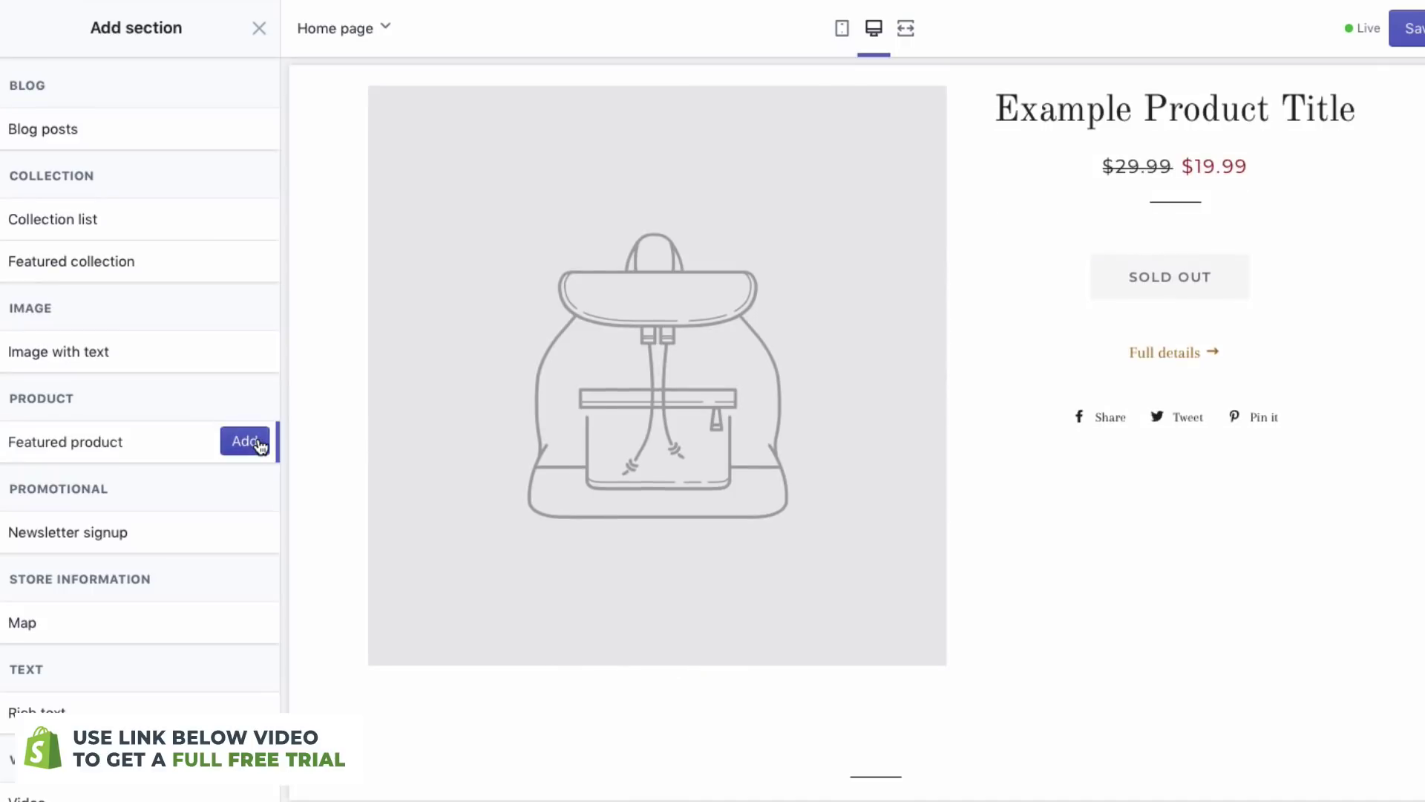
- Add a Featured product section set to the Midnight Green Camping Tent
left_click(258, 441)
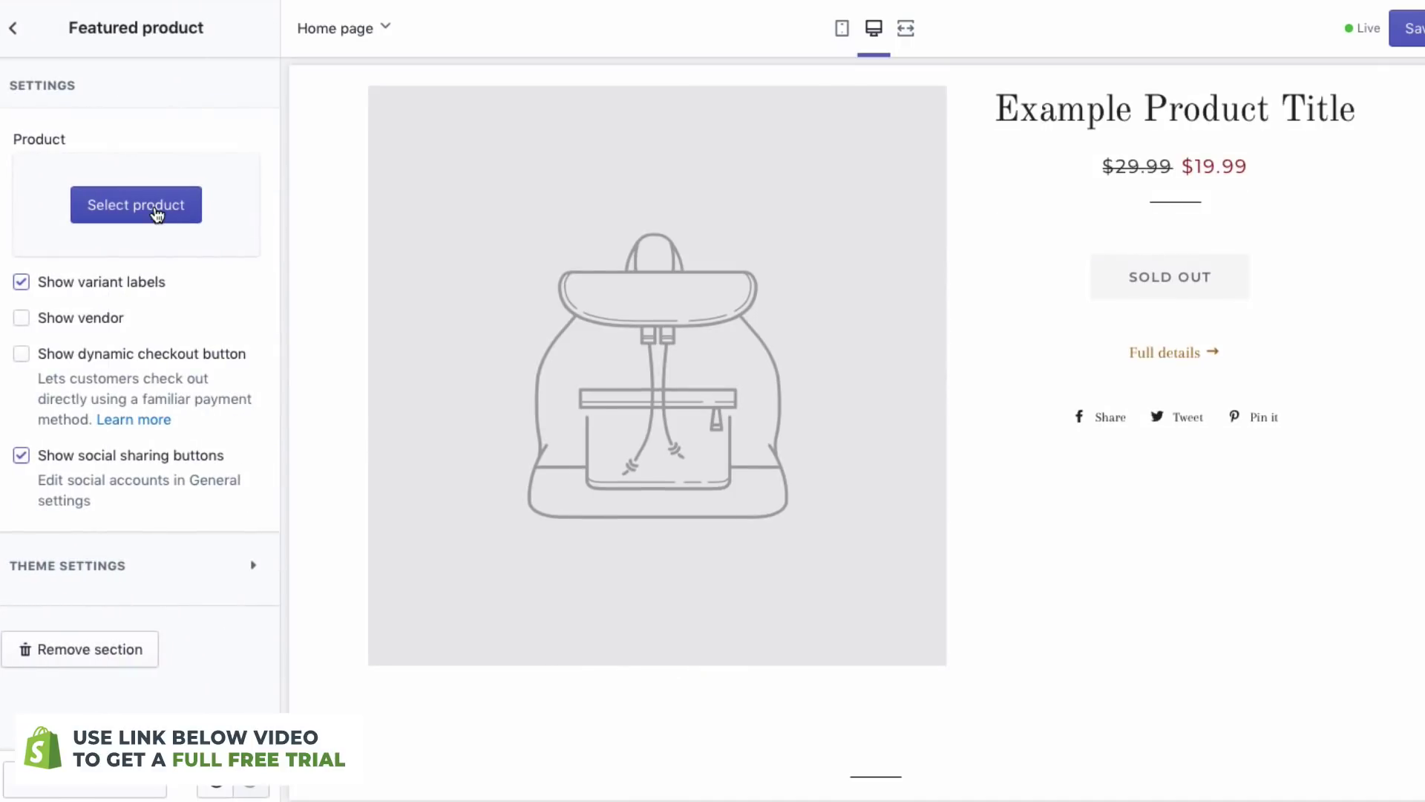
left_click(156, 214)
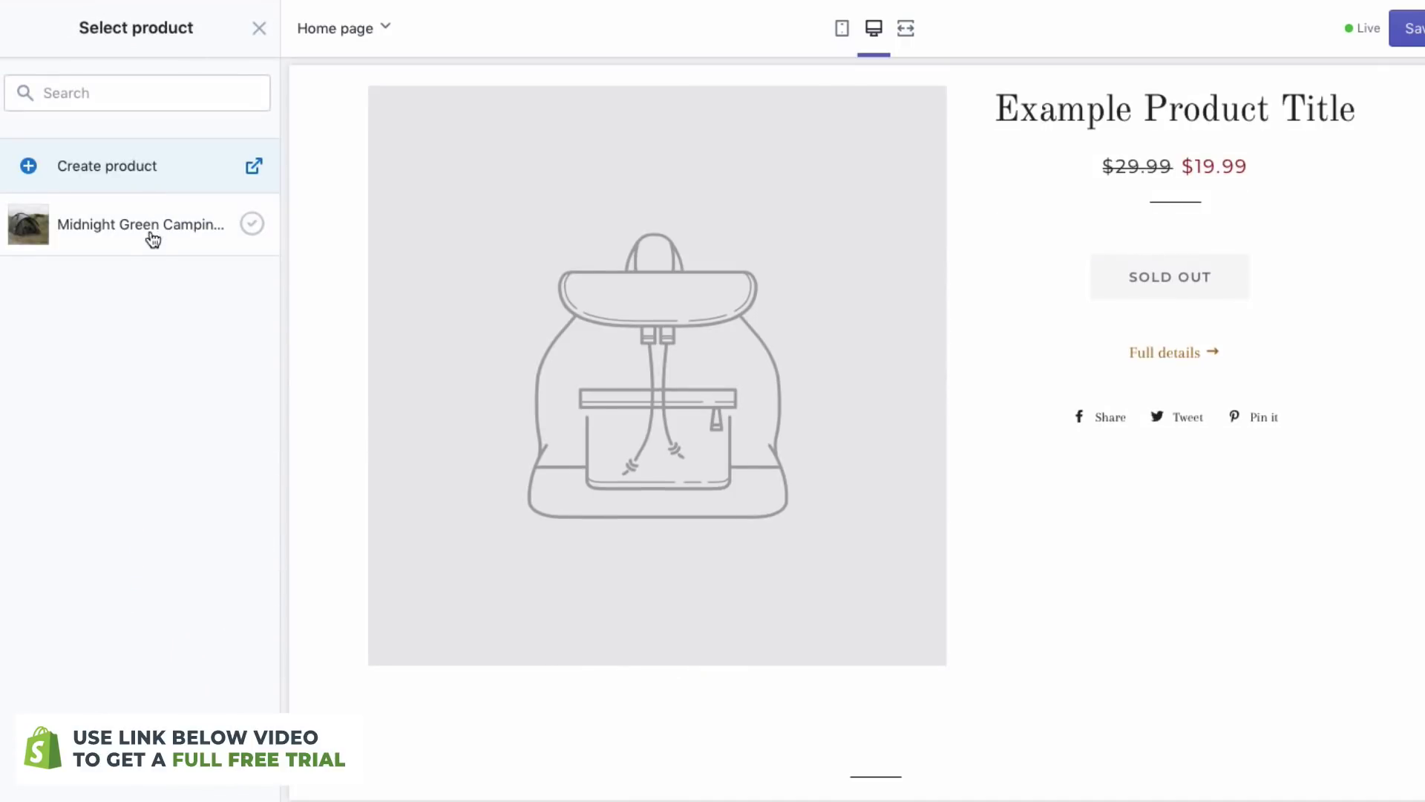
left_click(156, 241)
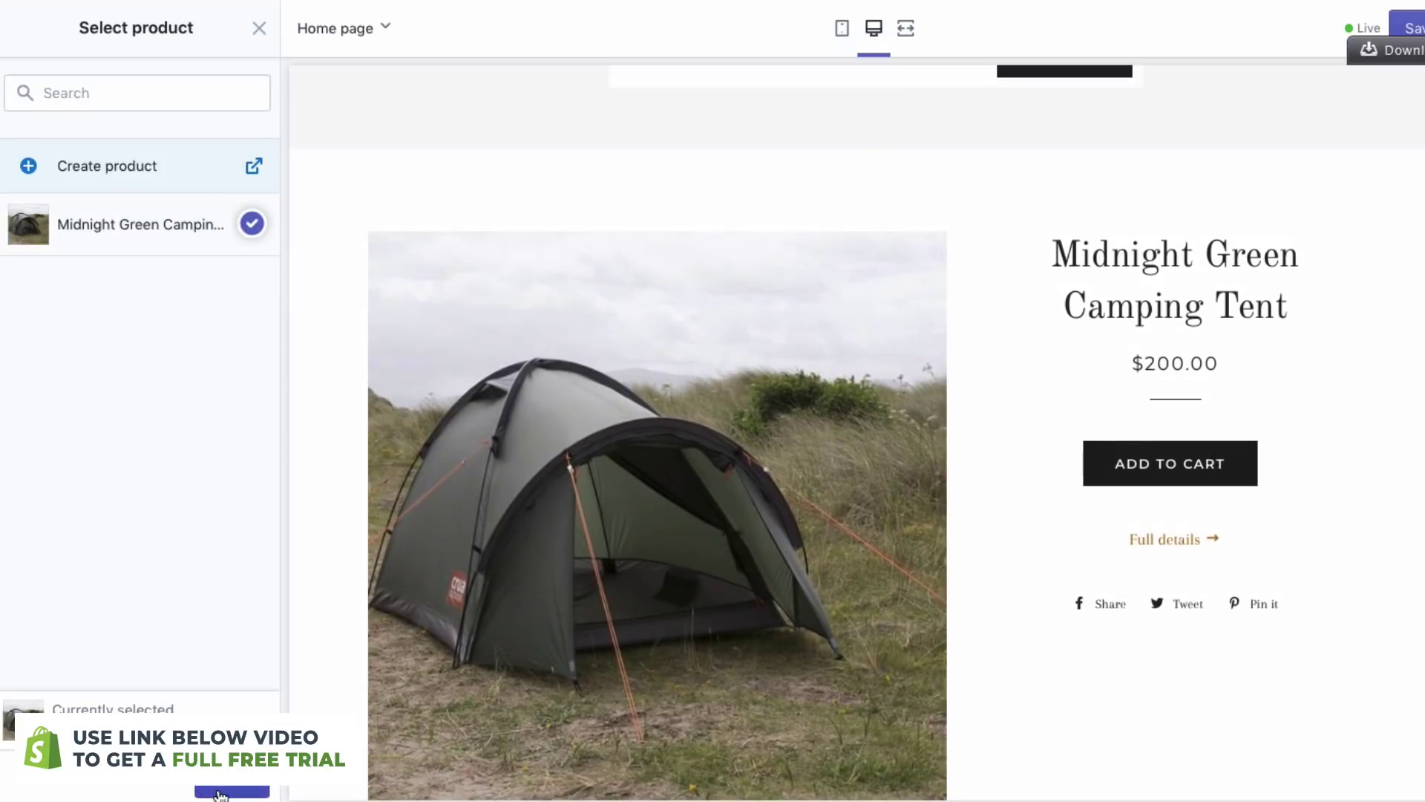
left_click(221, 793)
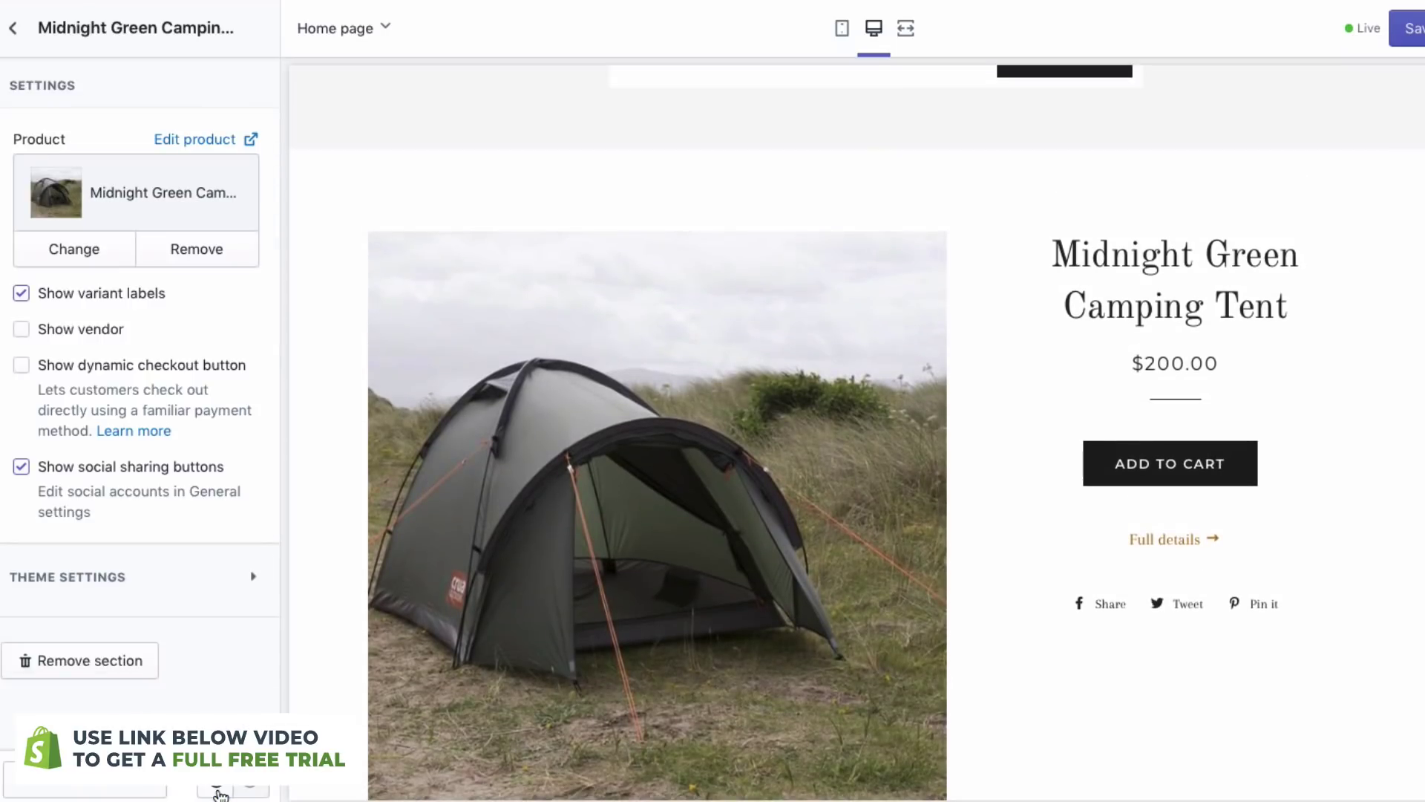
- Drag the tent's Featured product section above Newsletter in the sections list
left_click(25, 58)
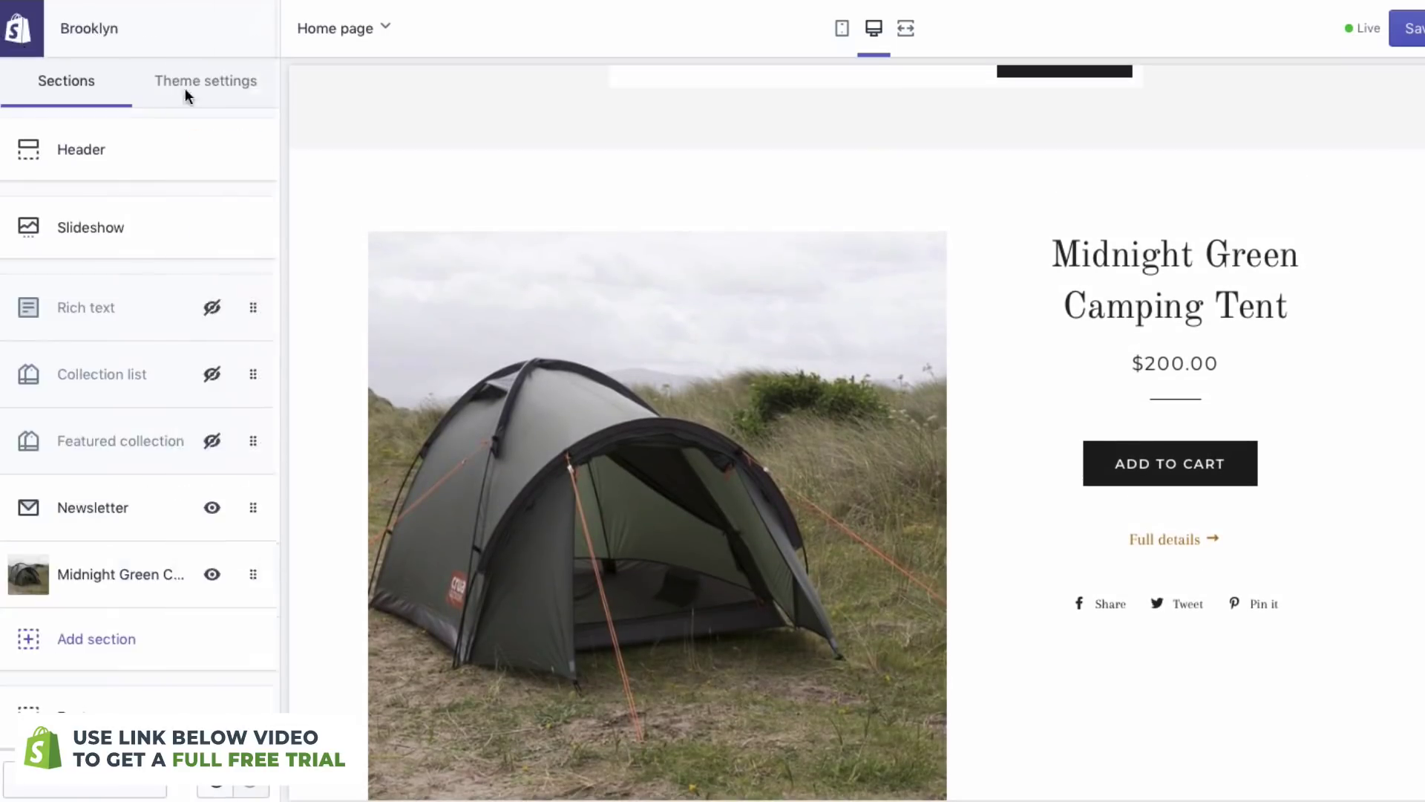
scroll(481, 334, "up", 8)
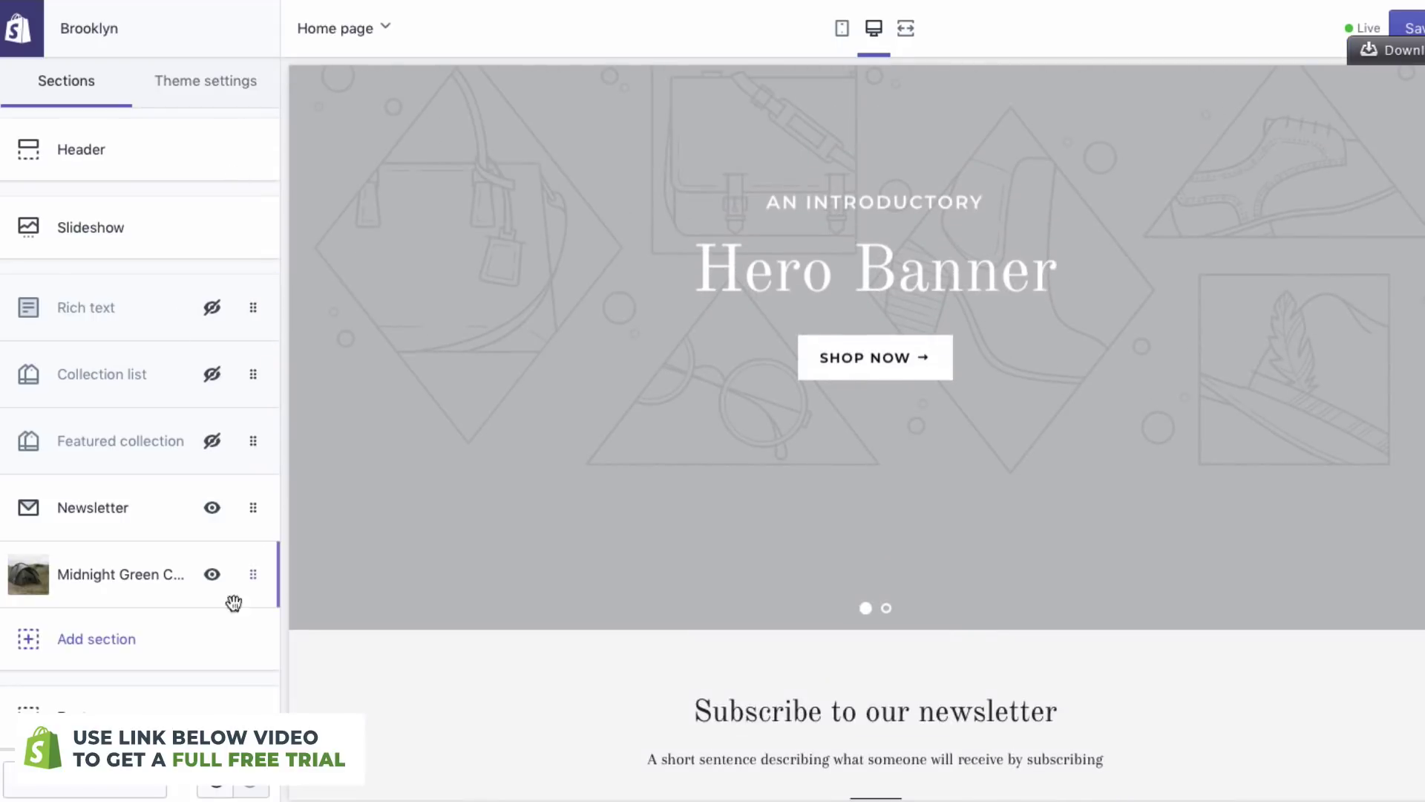
left_click_drag(253, 575, 248, 509)
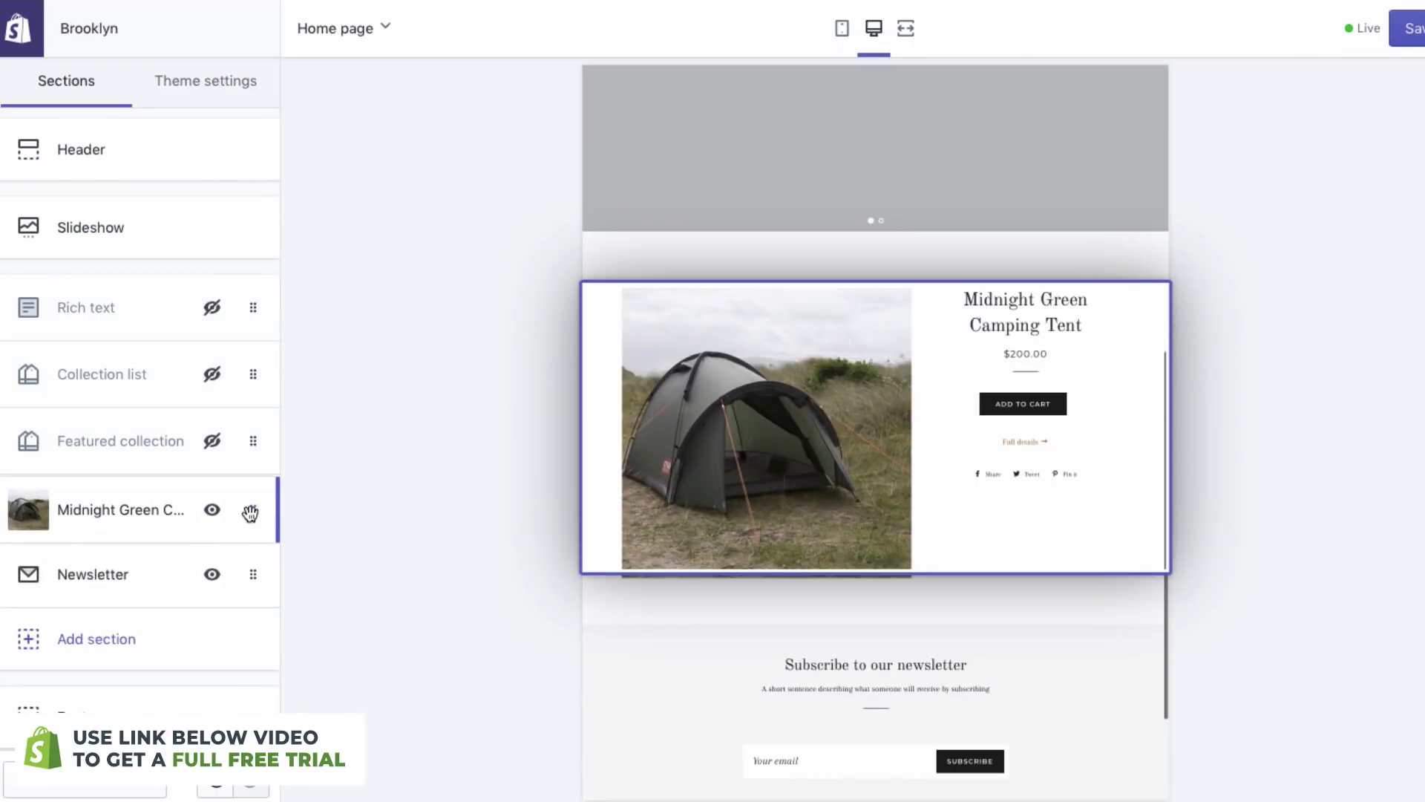
scroll(616, 524, "up", 15)
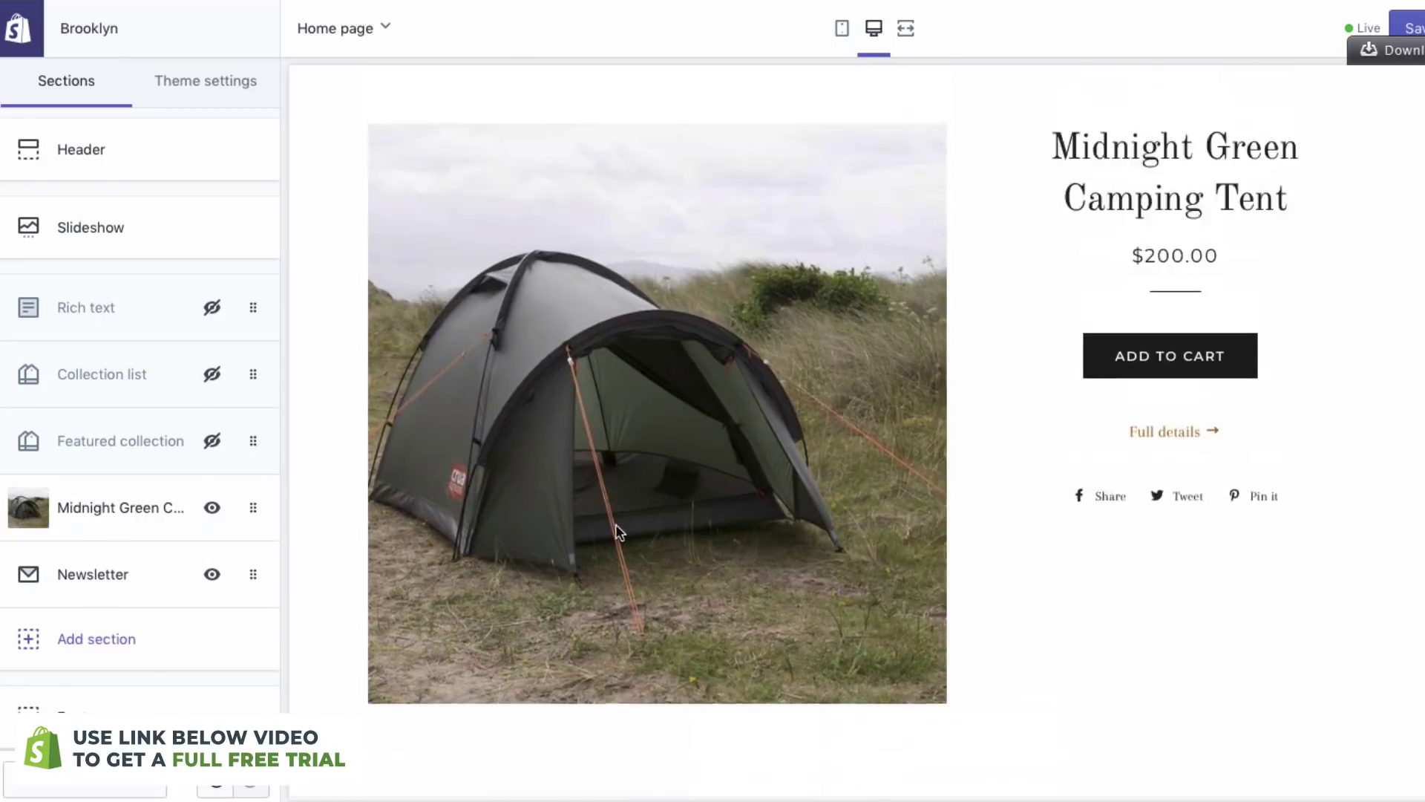
scroll(449, 197, "up", 2)
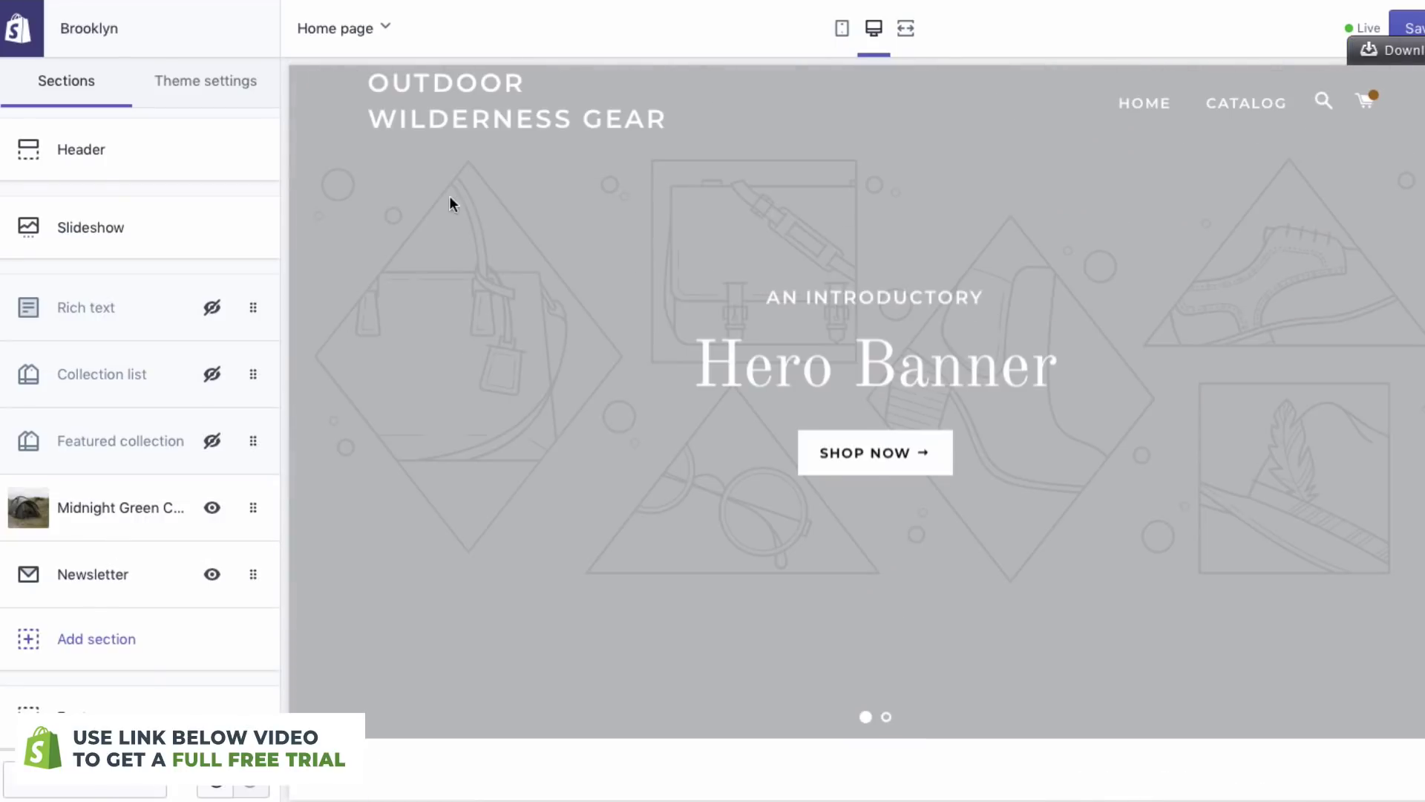
- Upload the forest yellow-tent photo as the first slide's background image
left_click(165, 235)
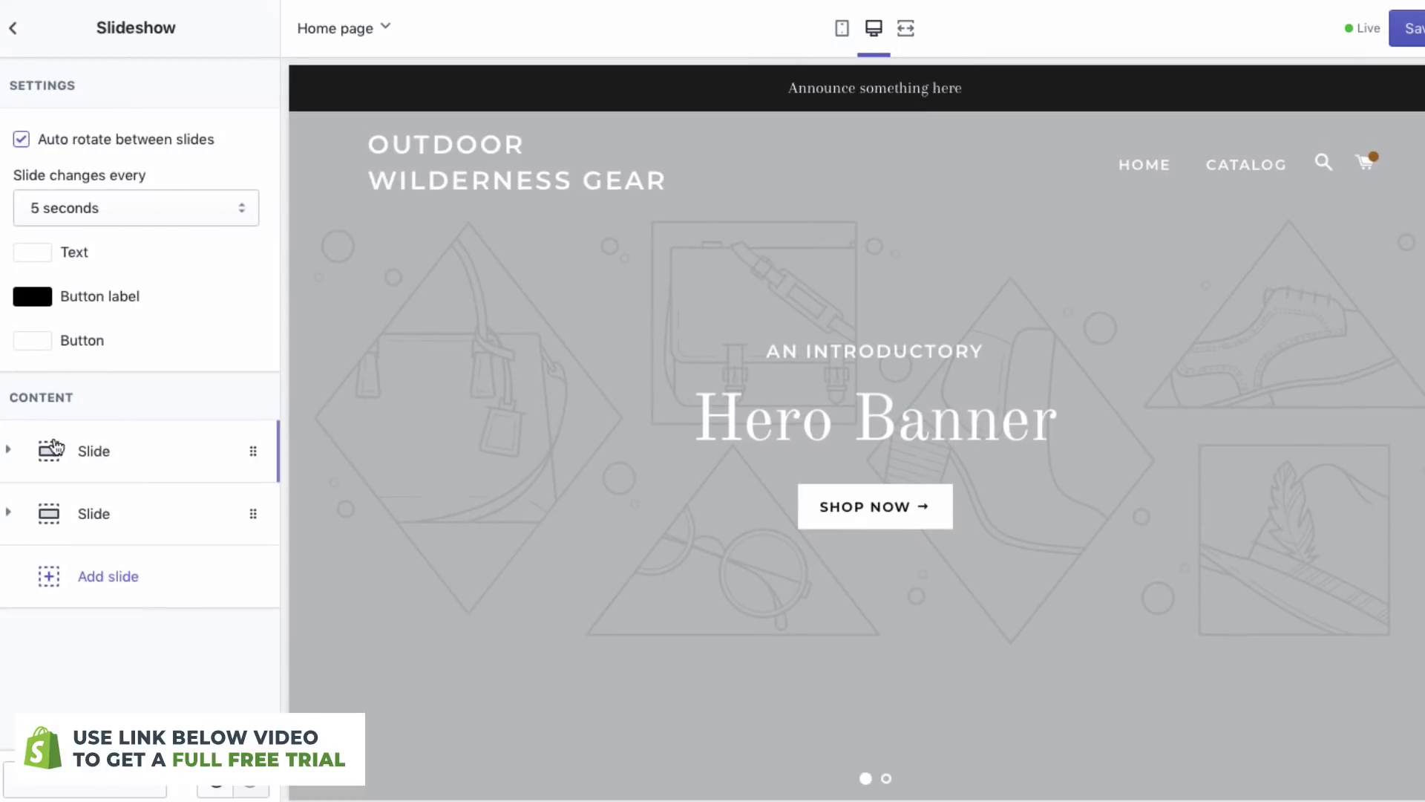
left_click(9, 451)
scroll(111, 475, "down", 2)
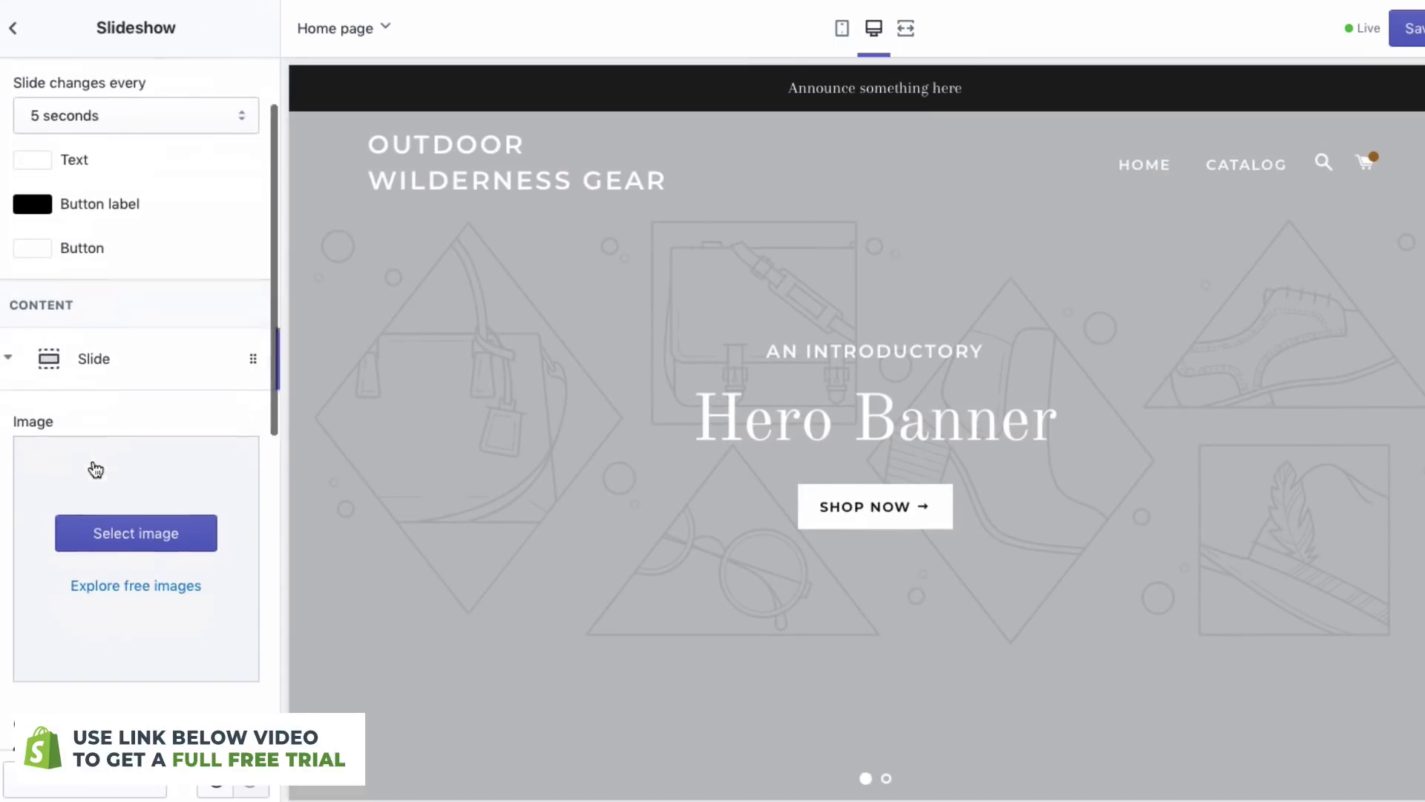
left_click(129, 461)
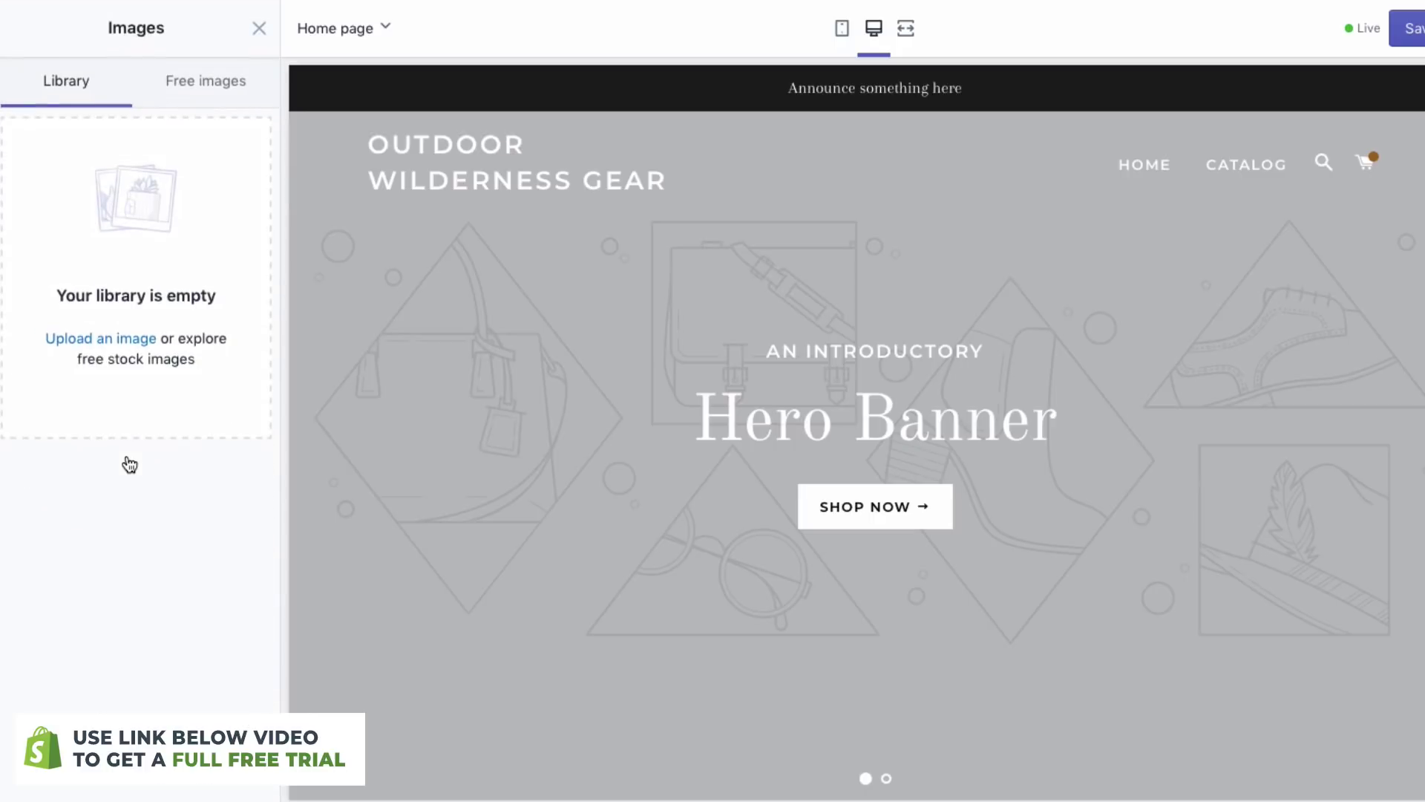
left_click(114, 343)
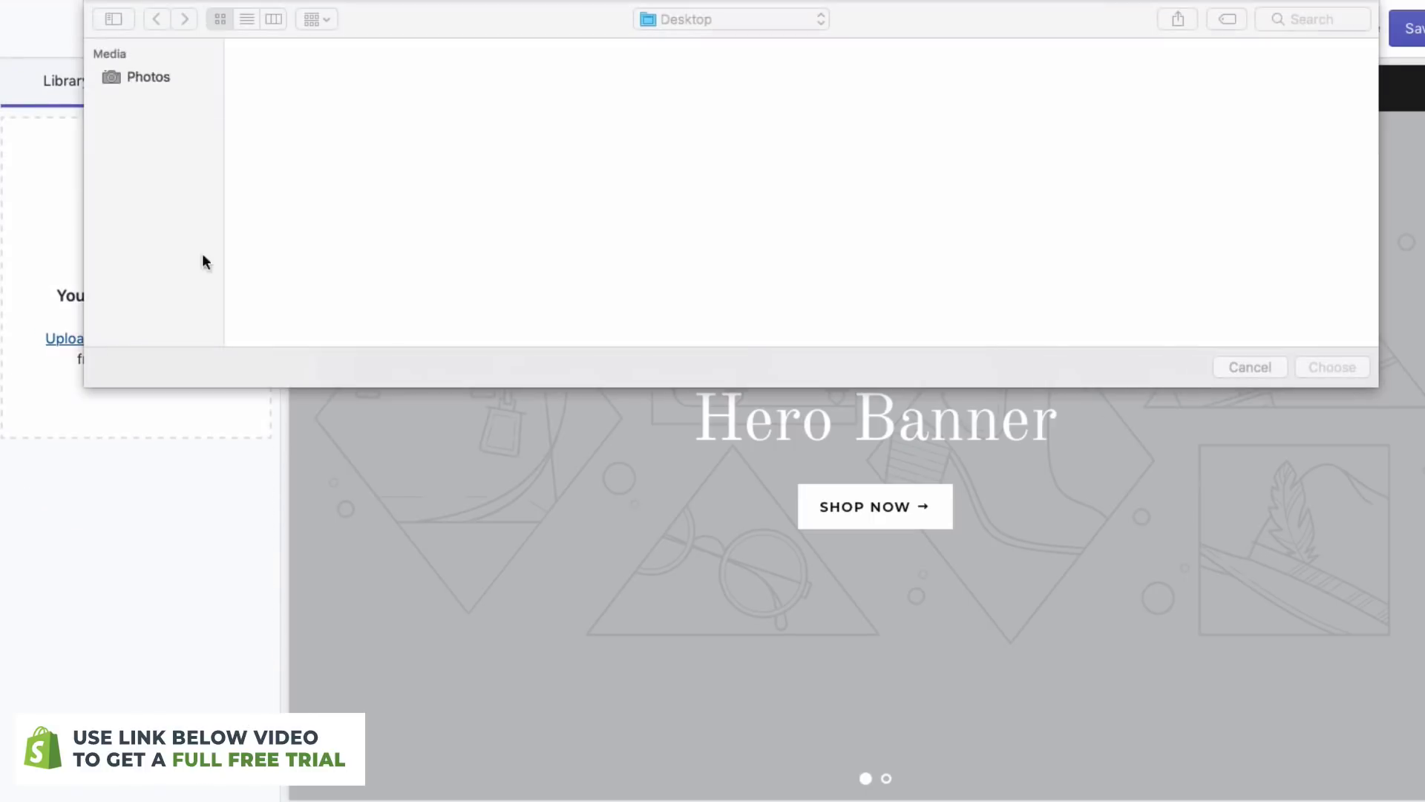
double_click(408, 99)
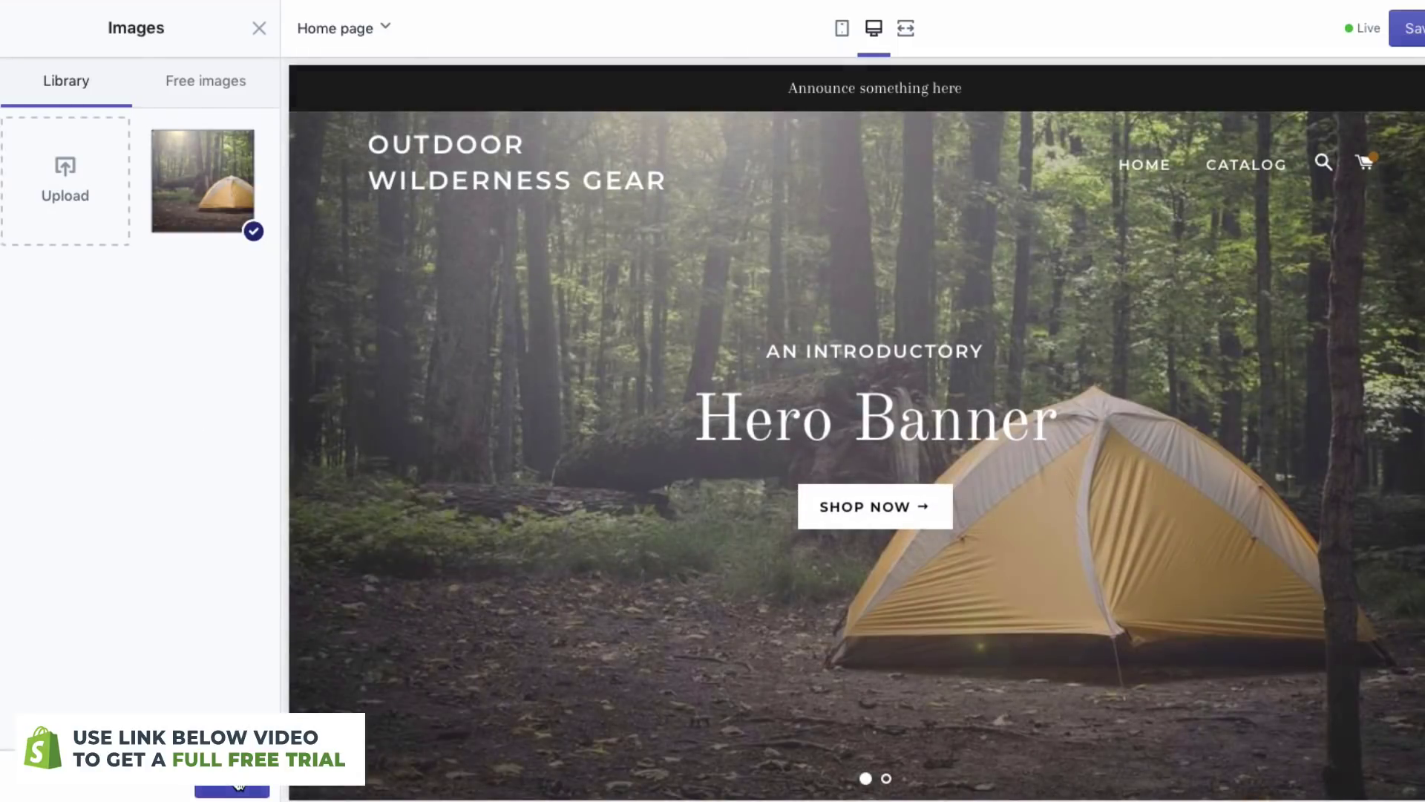
left_click(239, 786)
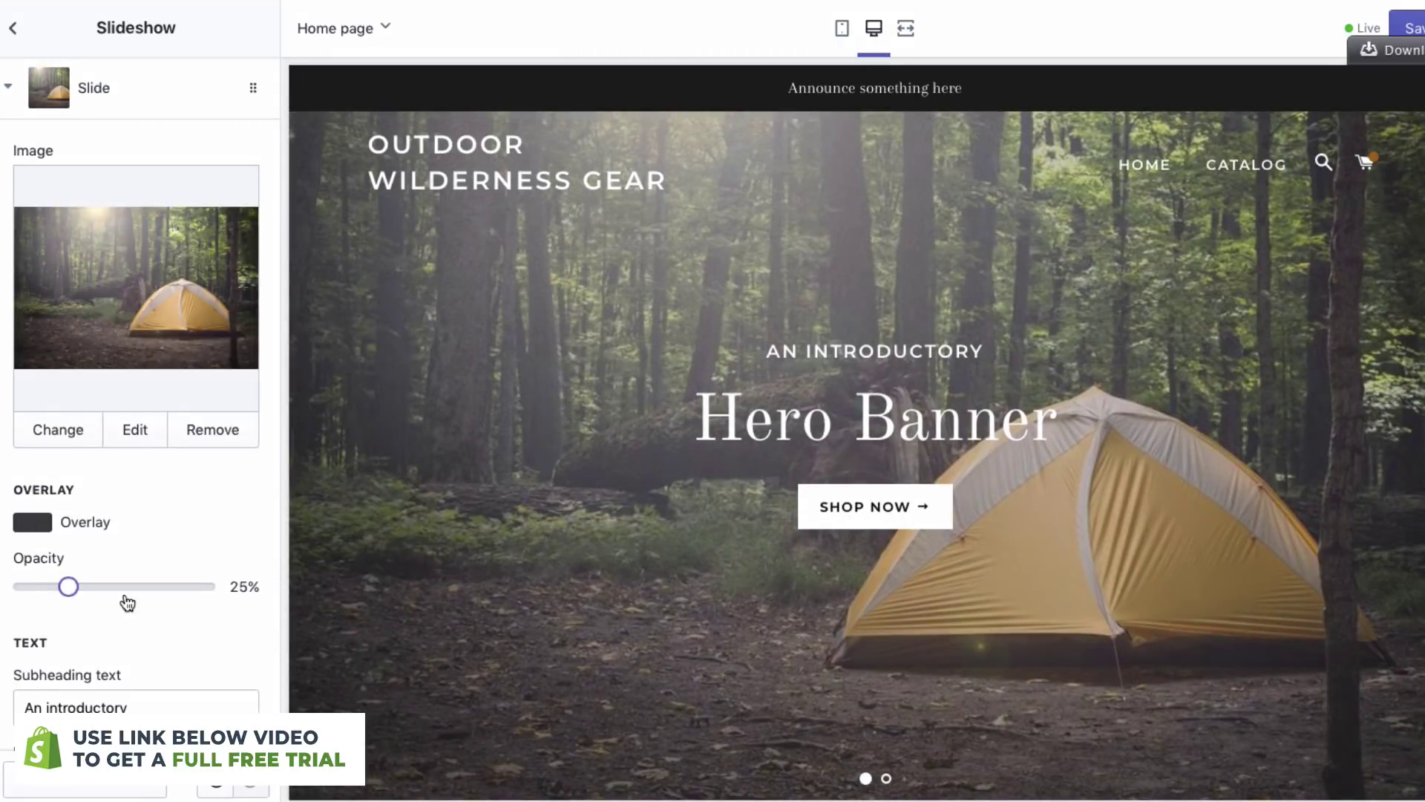
- Change the slide subheading to 'CAMPING IS THE BEST' and heading to 'OUTDOOR WILDERNESS GEAR'
scroll(127, 603, "down", 3)
left_click(103, 467)
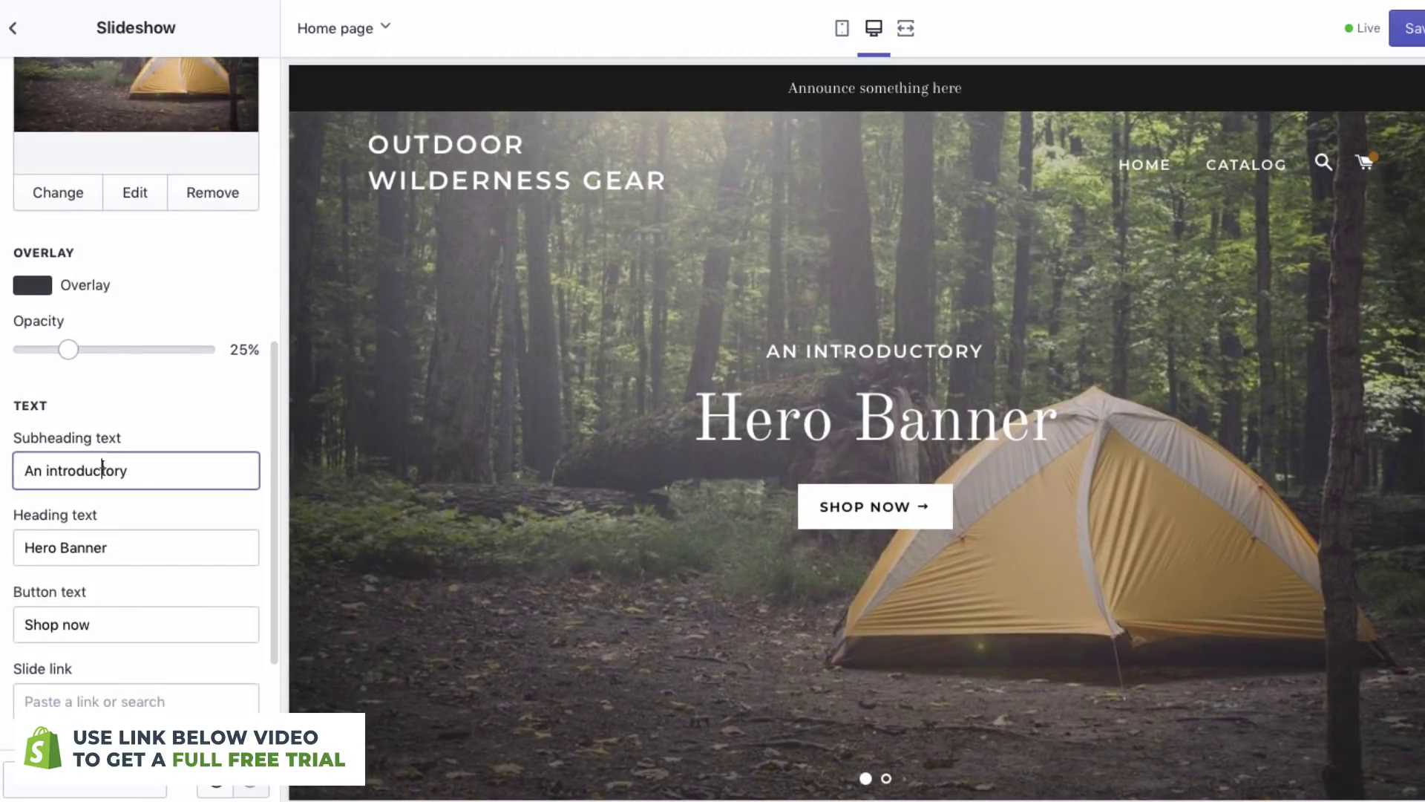
triple_click(102, 468)
type("CAMPING IS THE BEST")
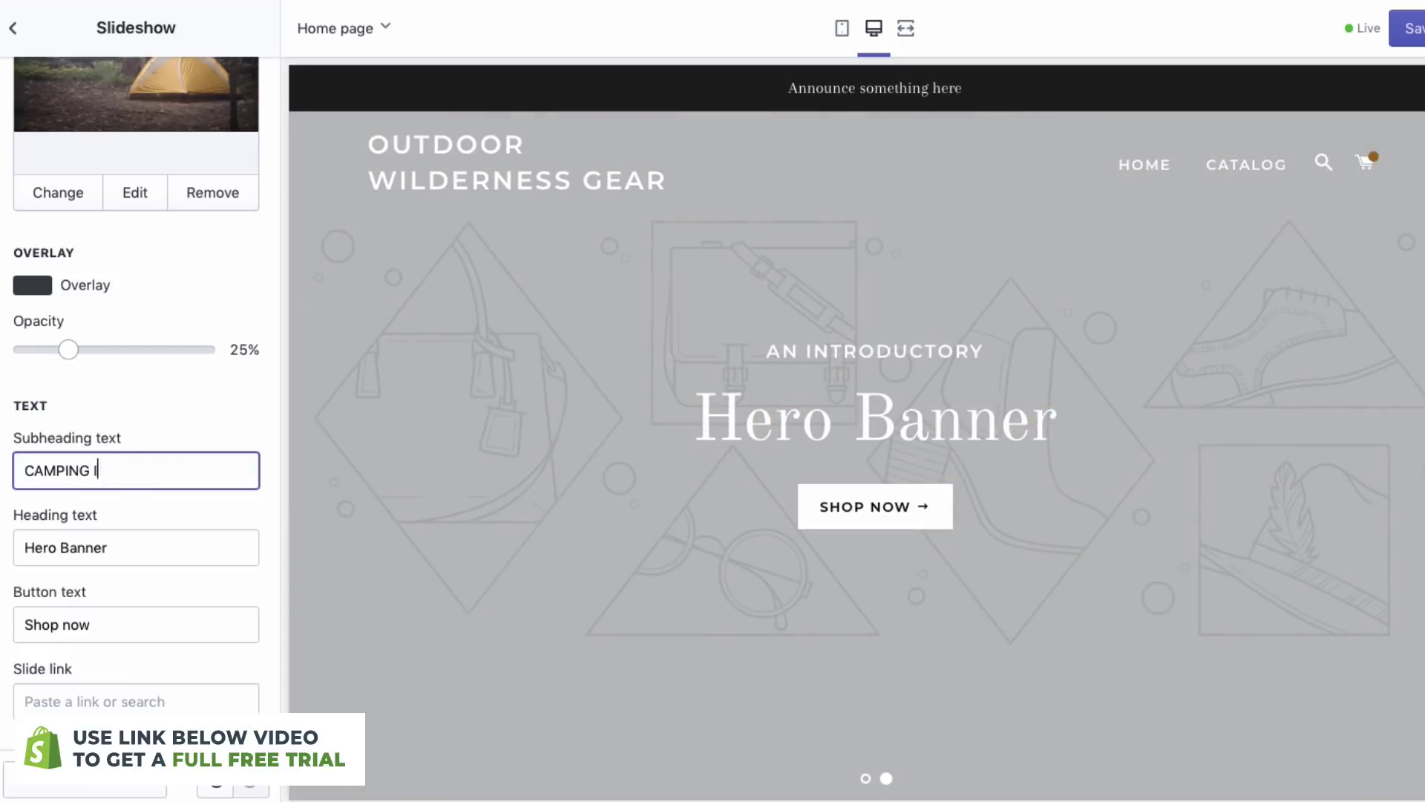
scroll(101, 580, "down", 3)
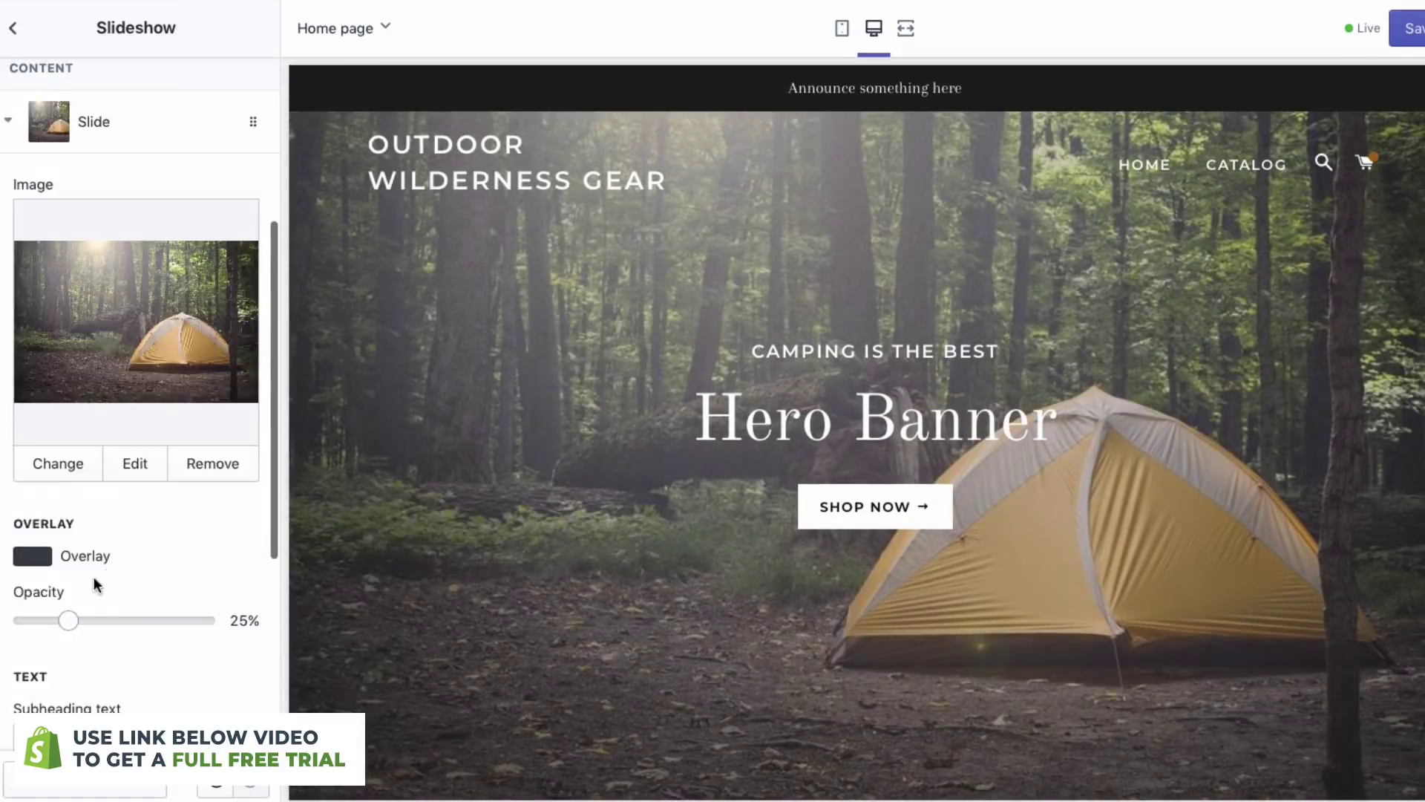
scroll(93, 585, "down", 2)
triple_click(97, 672)
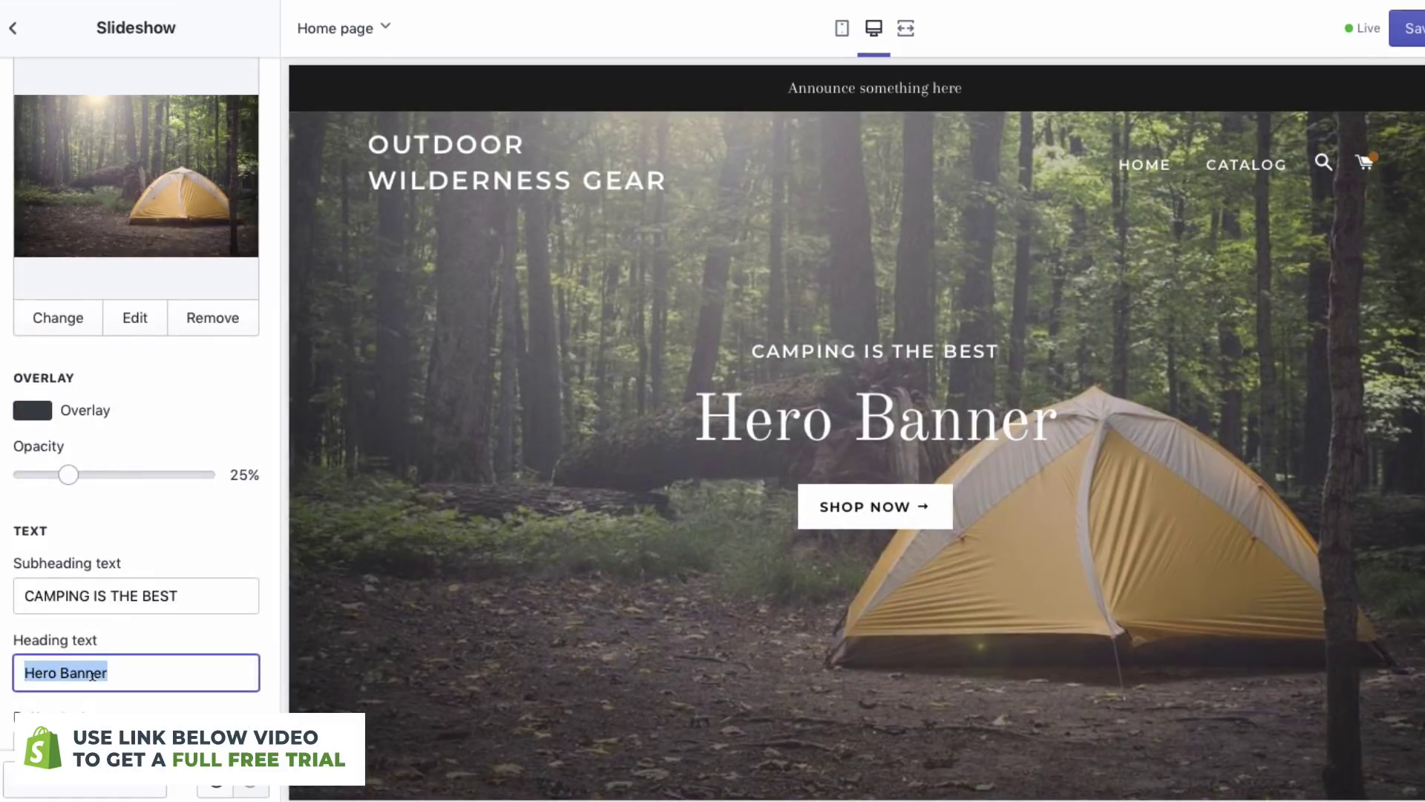
type("OUTDOOR WILDERNESS GEAR")
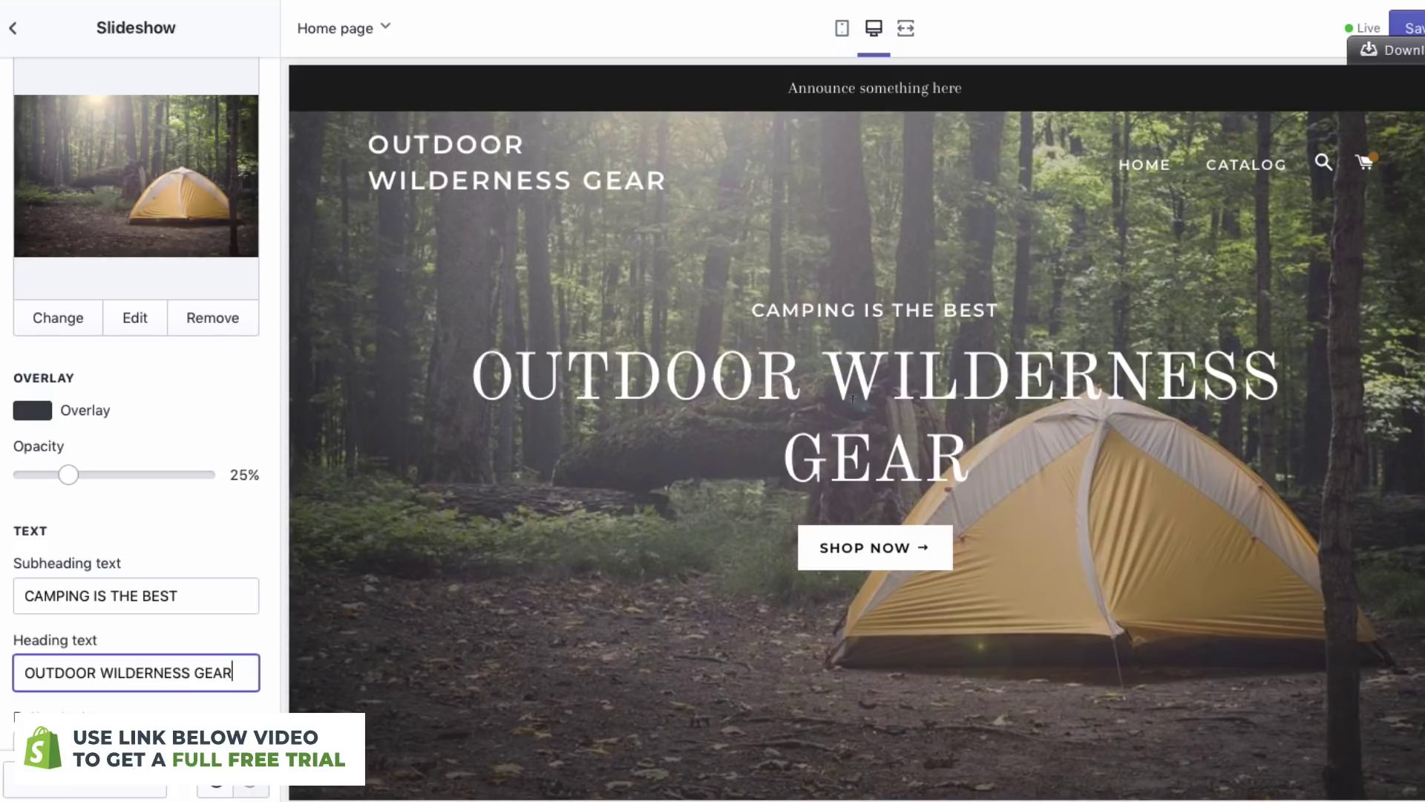
- Link the slide to All Collections, save, and return to the sections list
scroll(241, 564, "down", 3)
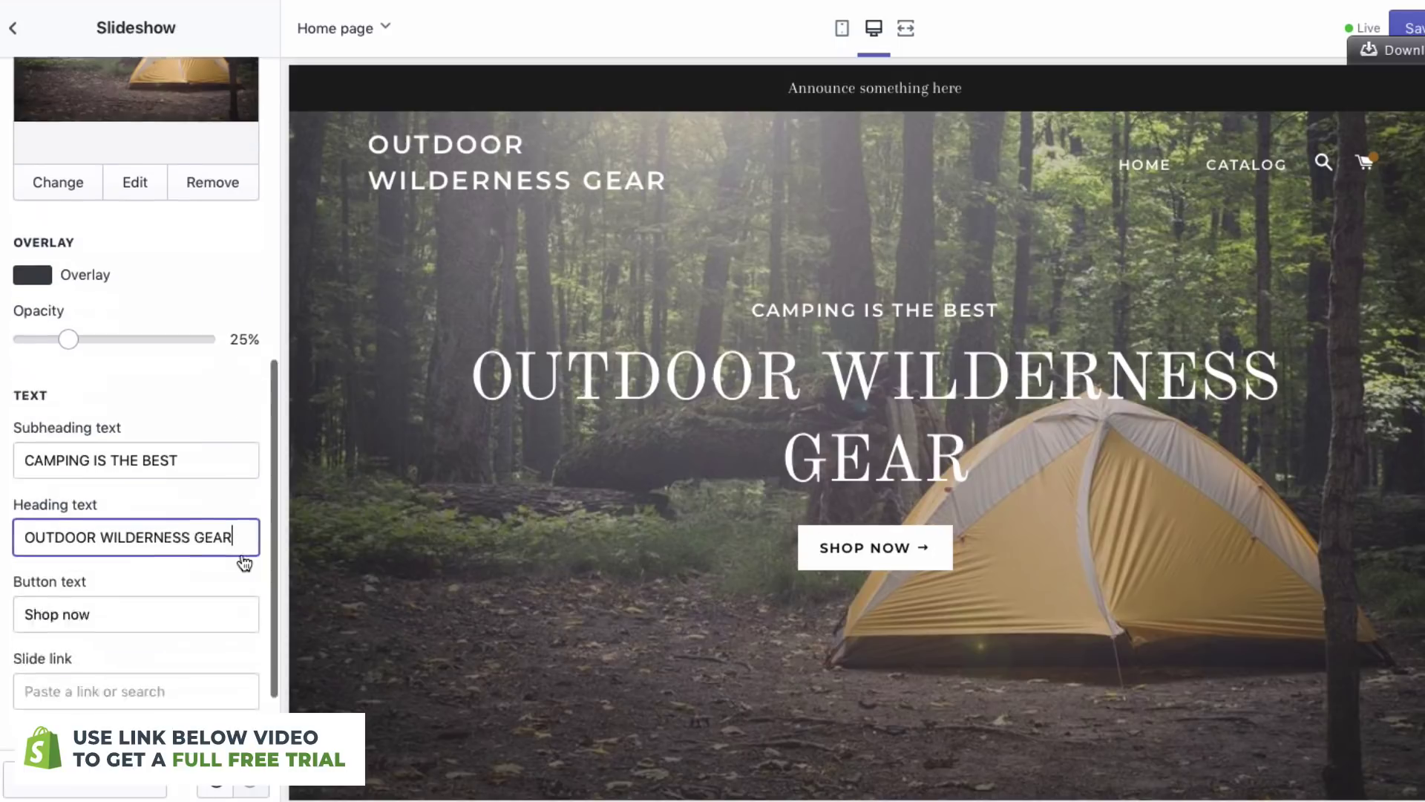
left_click(102, 648)
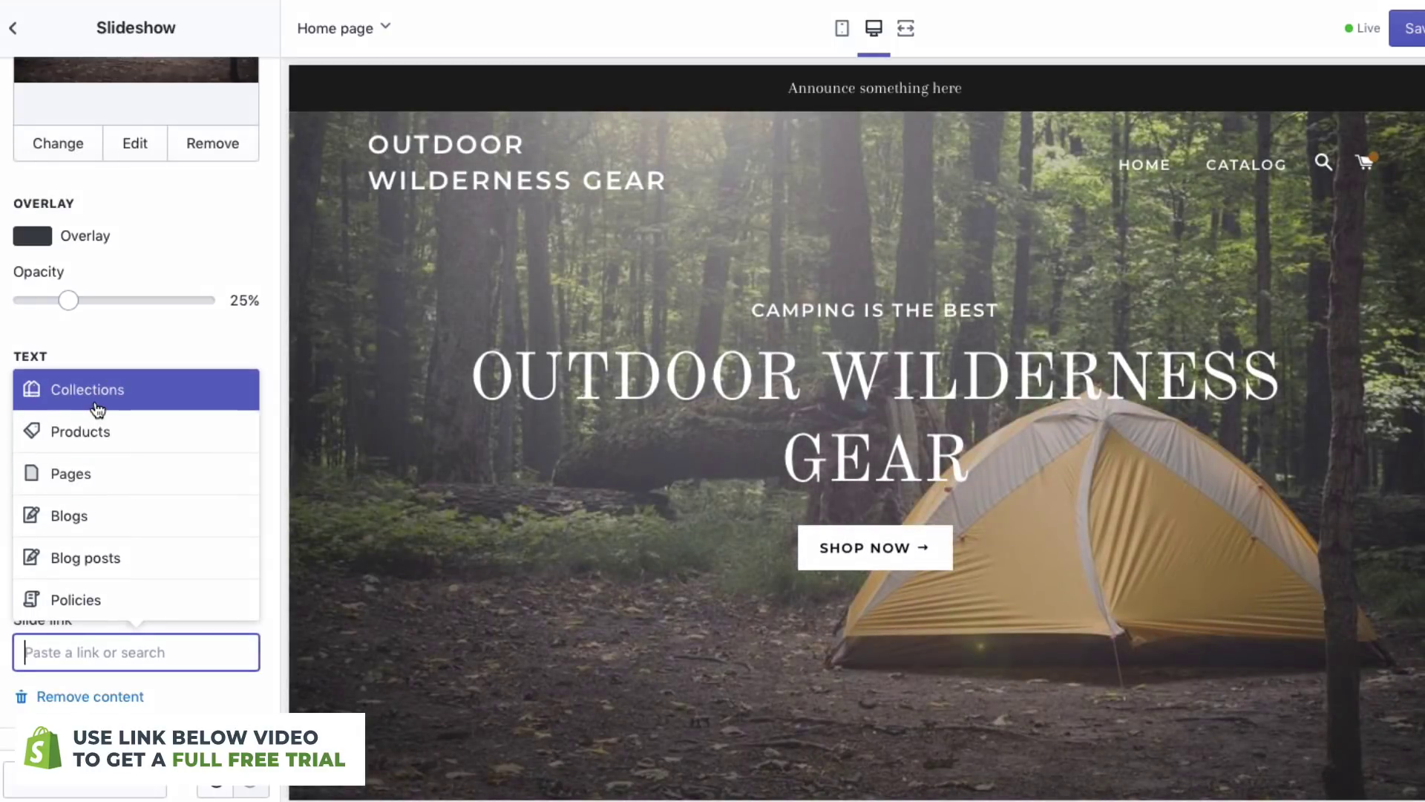
left_click(96, 401)
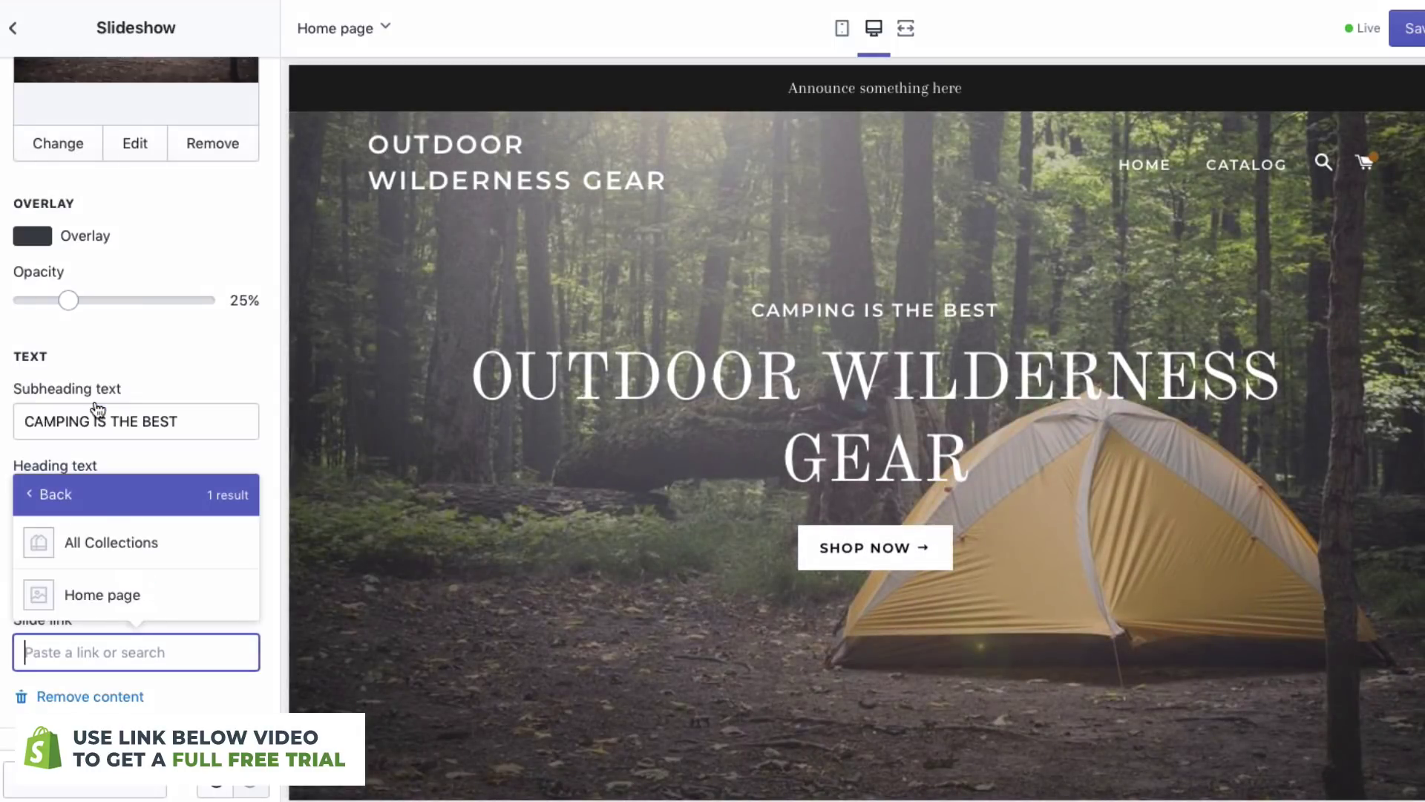
left_click(114, 559)
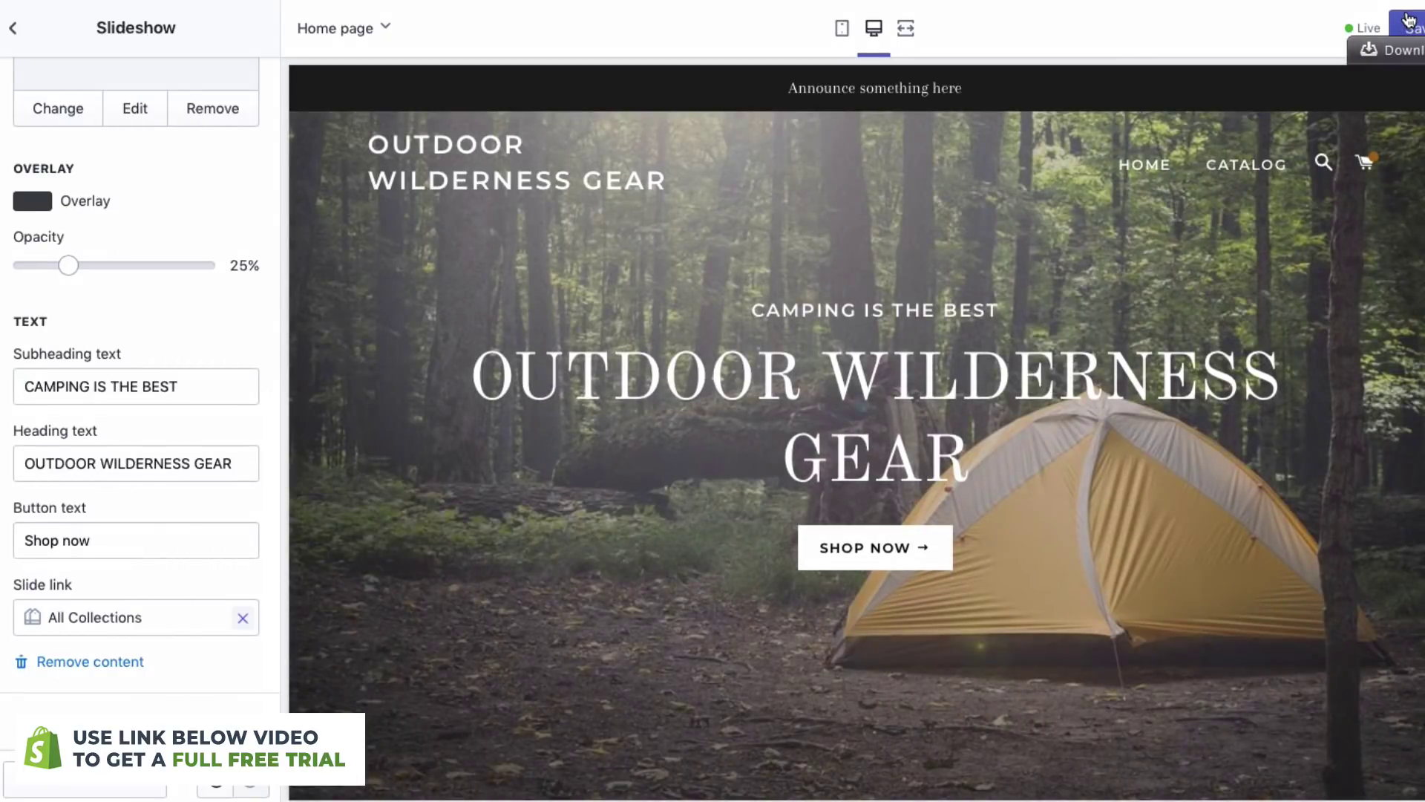
left_click(1408, 20)
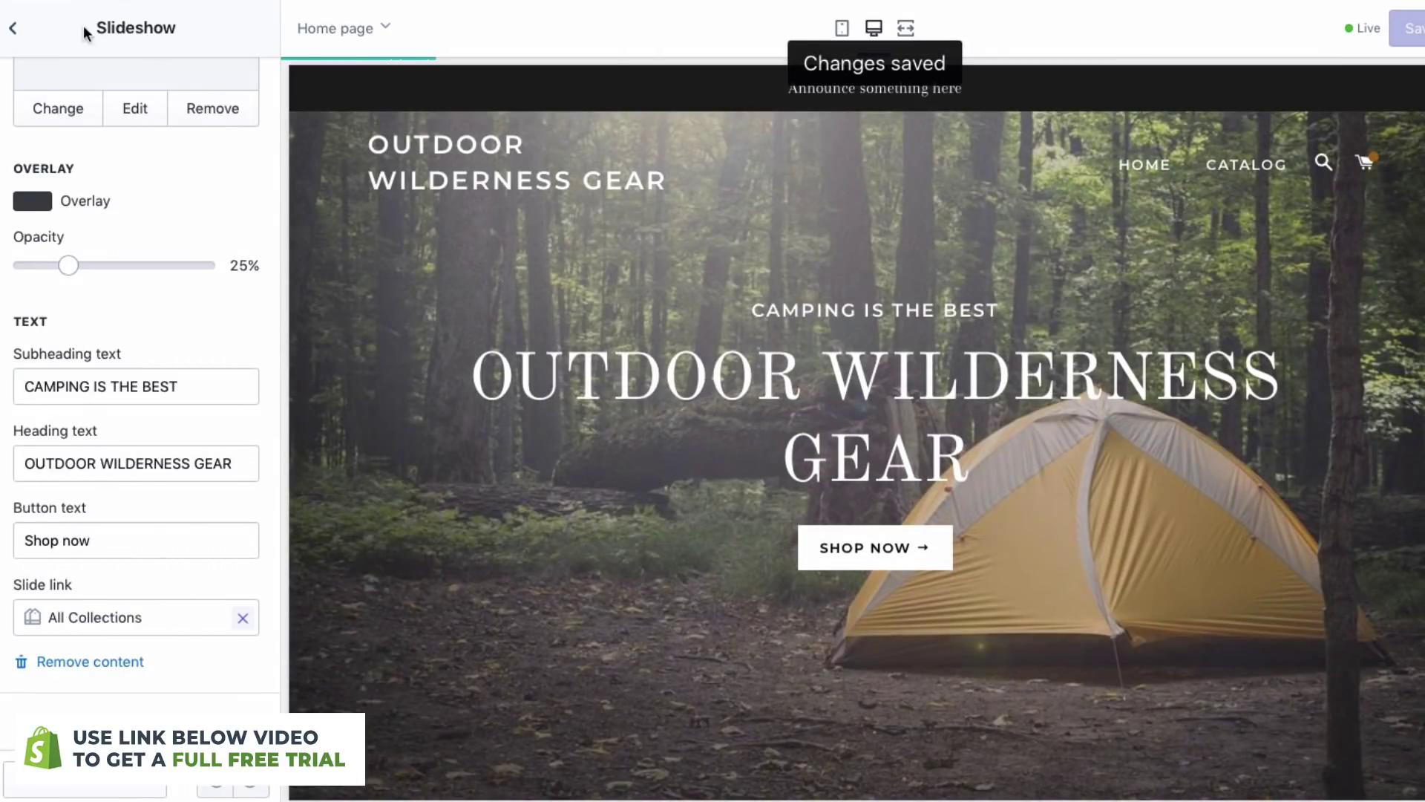
left_click(13, 28)
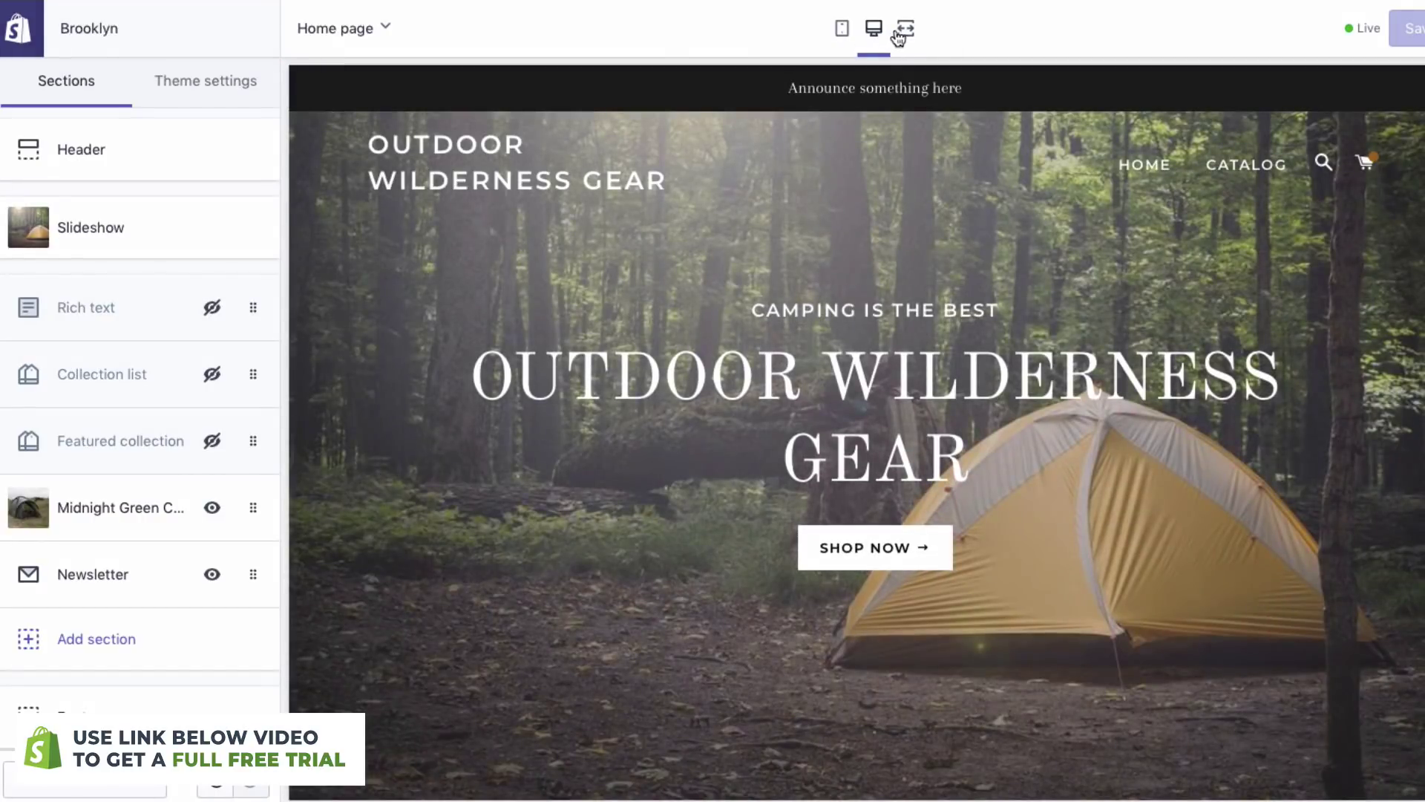
- Preview the home page at full width, scrolling down to the newsletter's placeholder subtitle
left_click(900, 32)
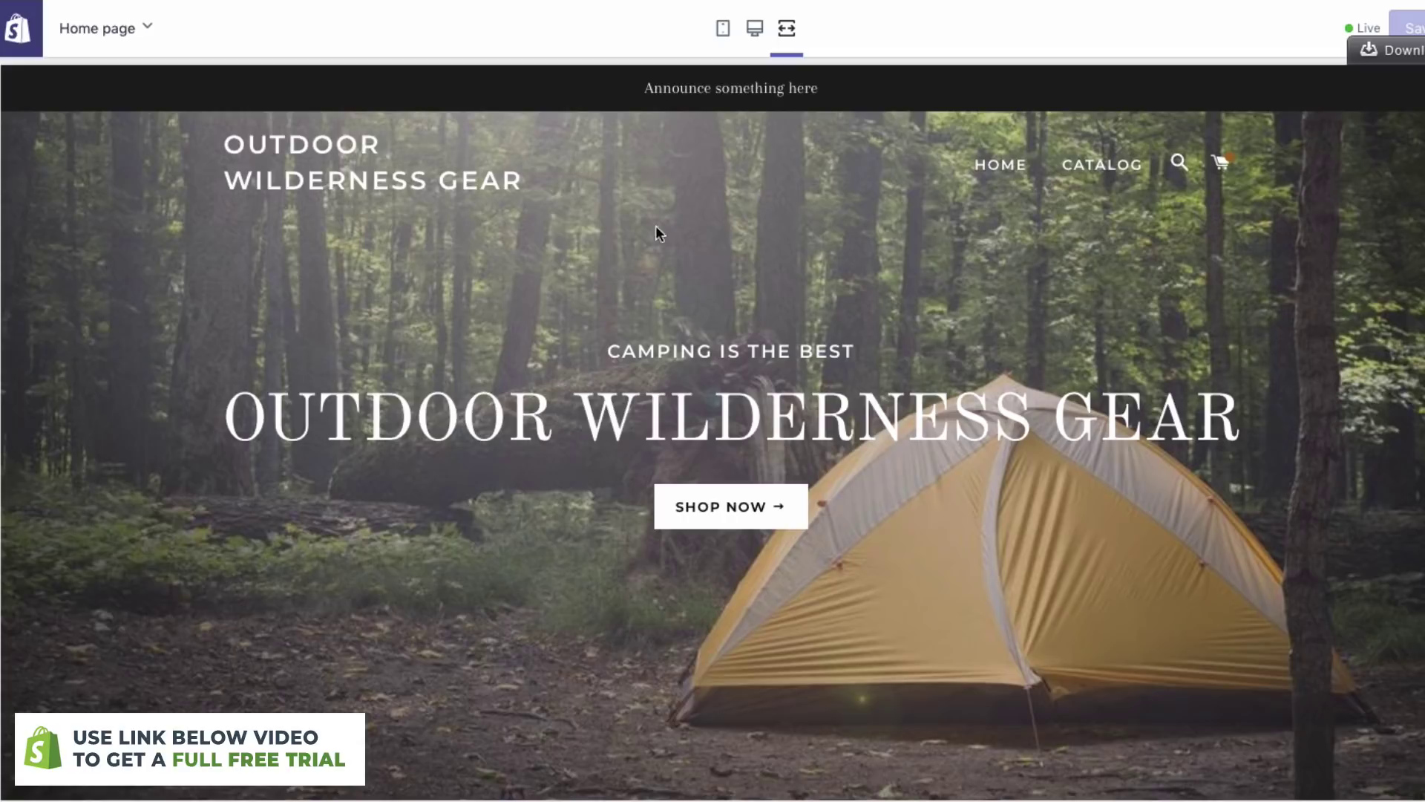
scroll(746, 525, "down", 3)
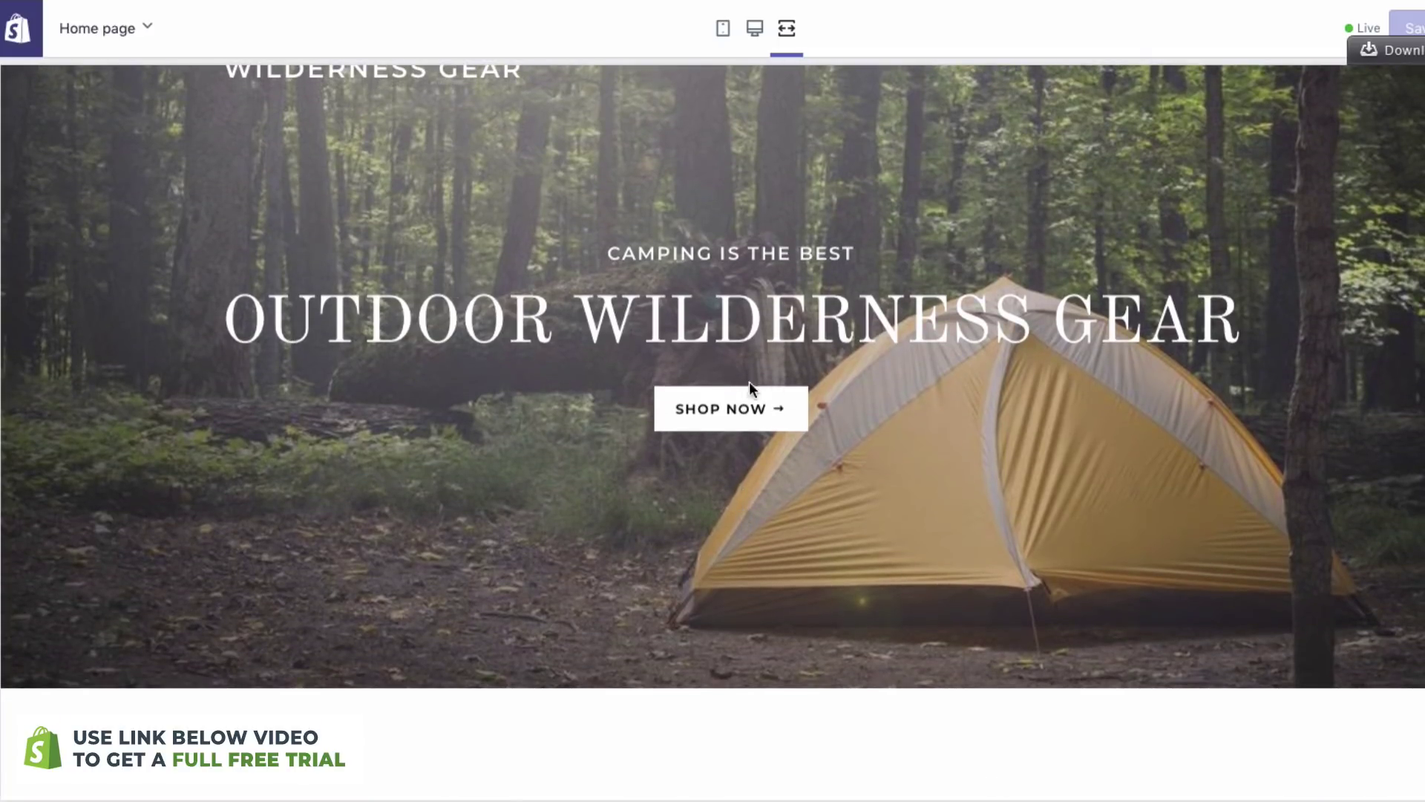
scroll(738, 418, "down", 10)
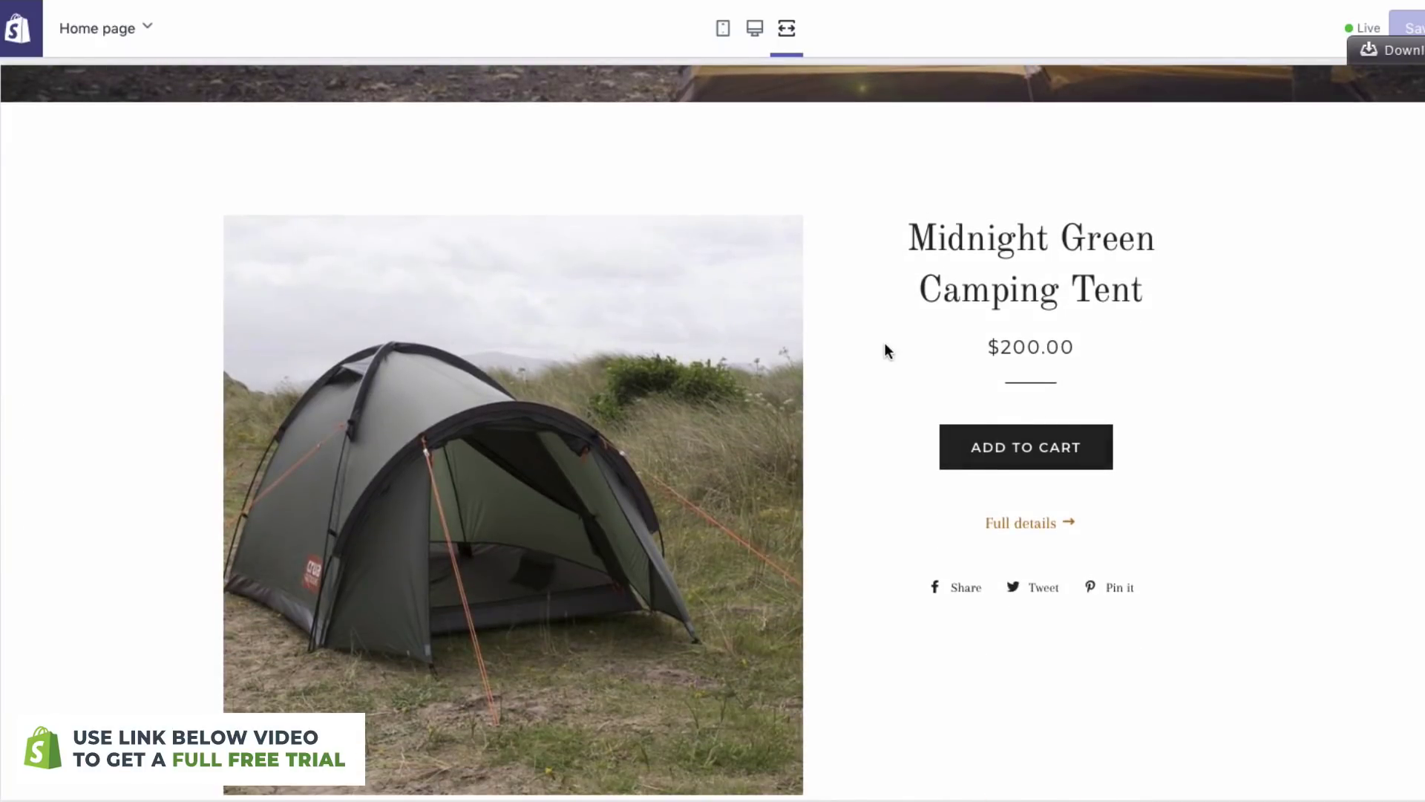
scroll(936, 633, "down", 8)
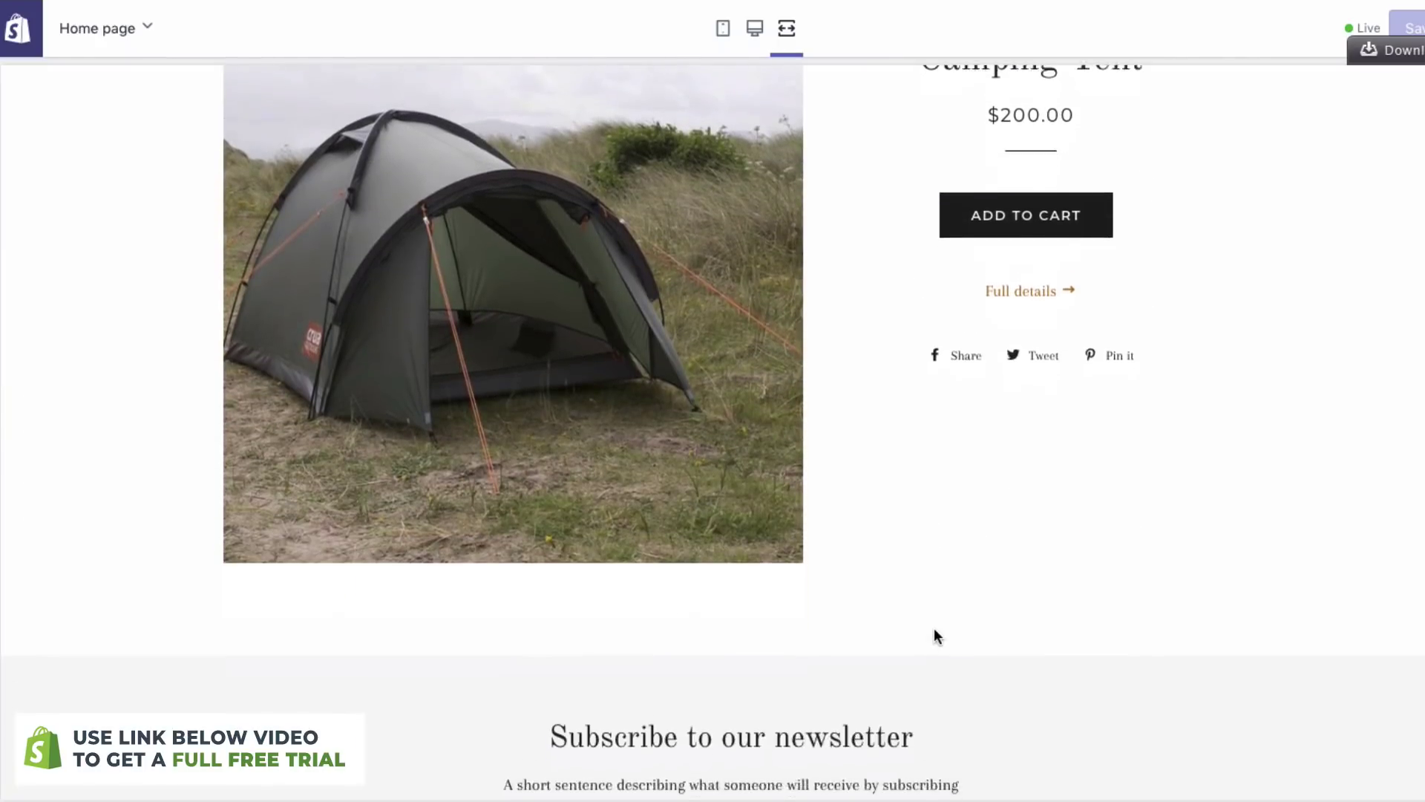
scroll(534, 633, "down", 1)
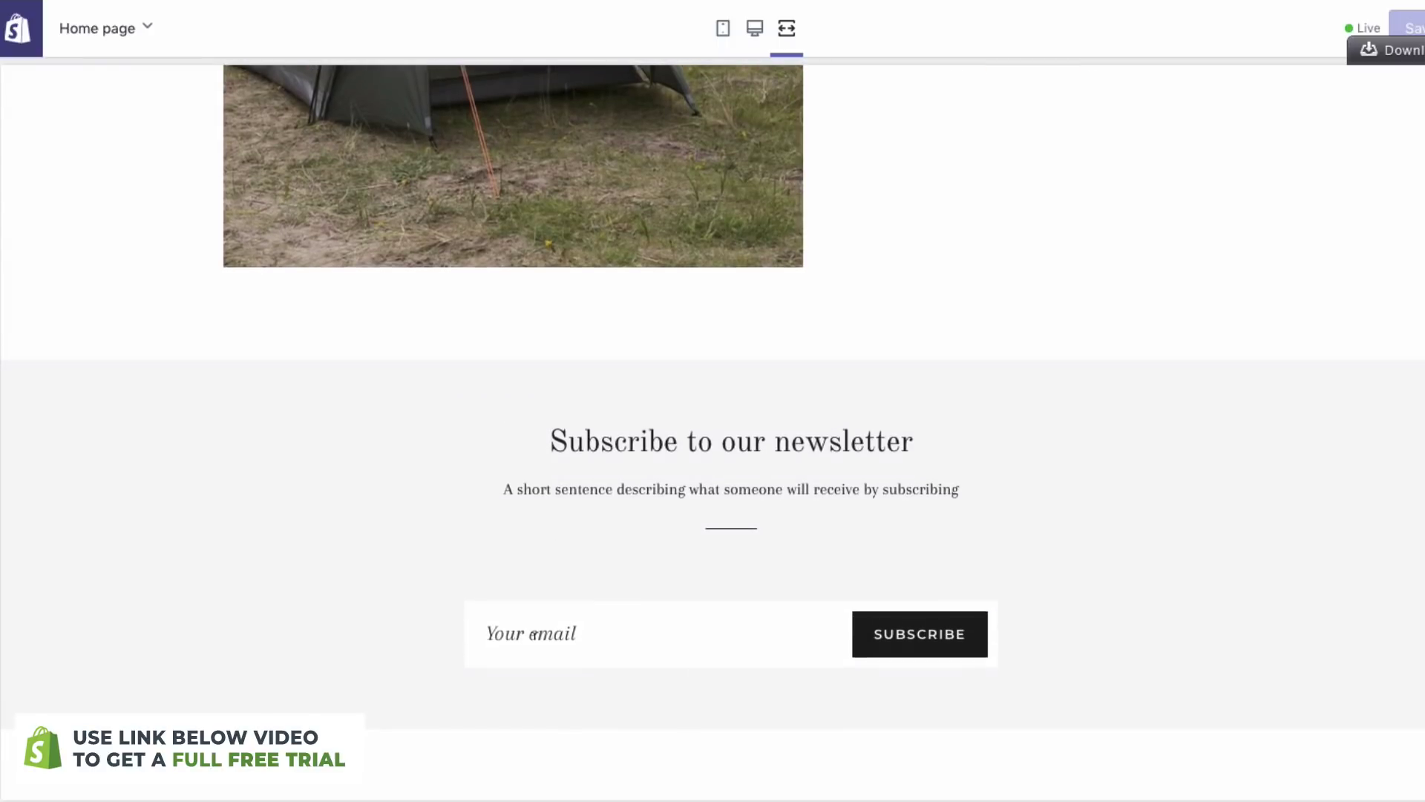
left_click_drag(504, 489, 1001, 486)
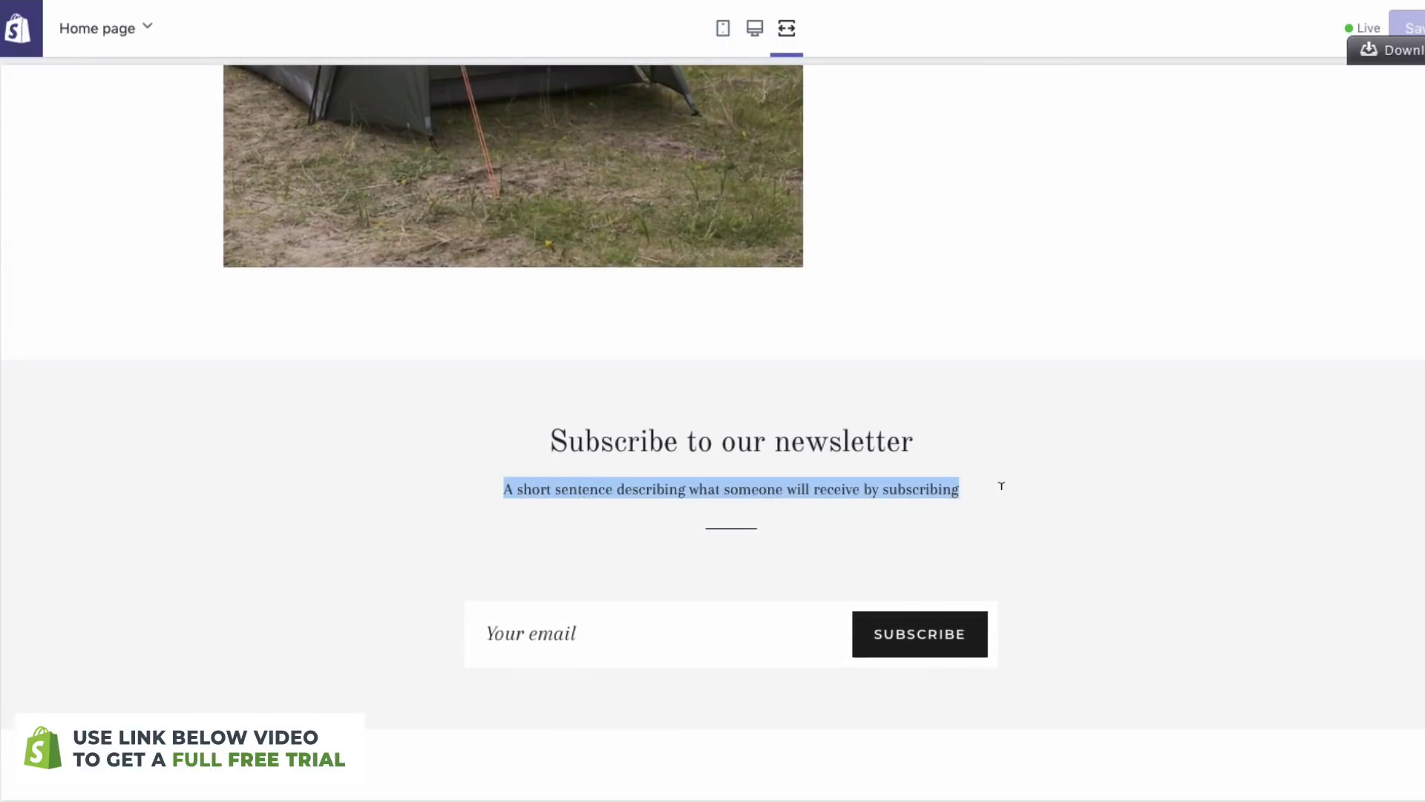
- Return to the sections list and open the Newsletter section's settings
scroll(1084, 339, "up", 1)
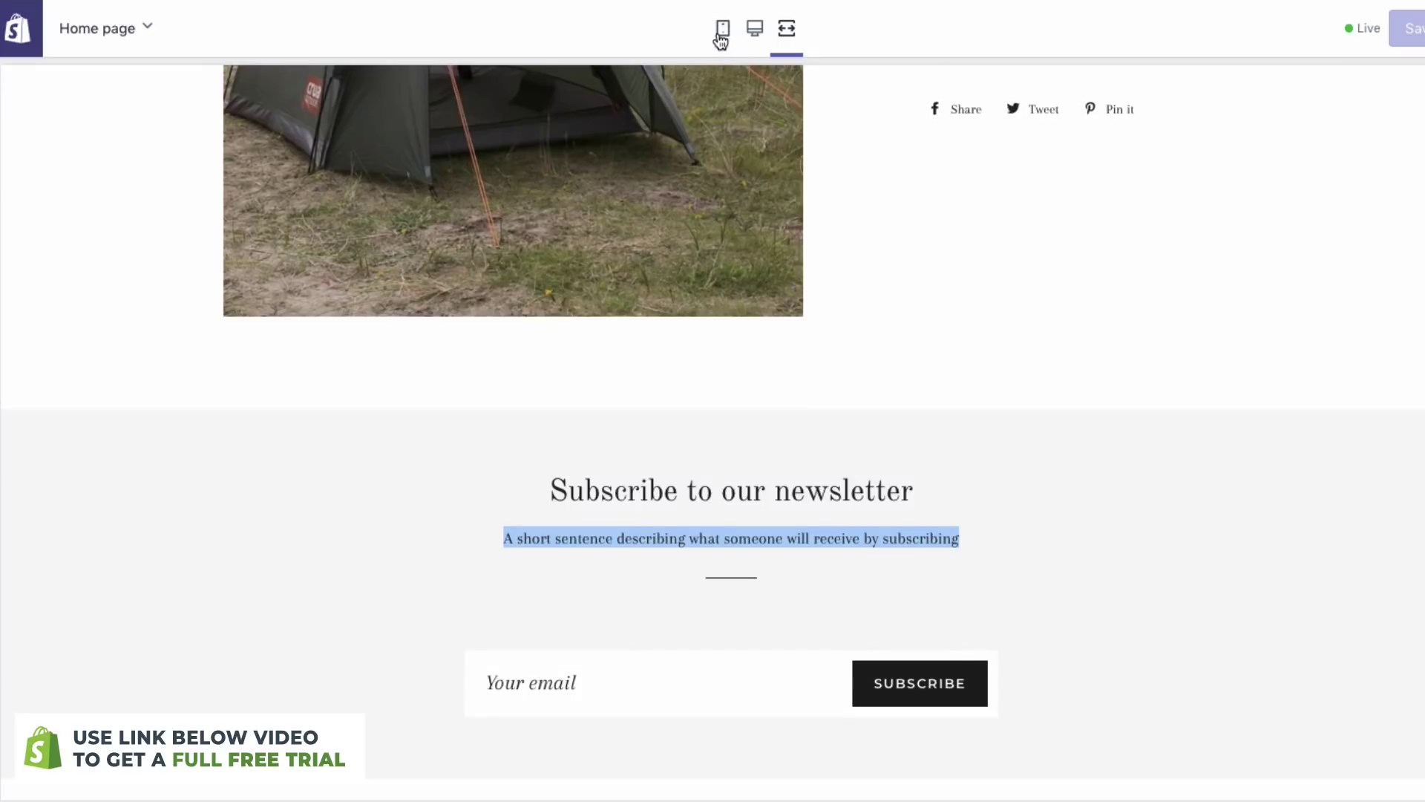
left_click(752, 31)
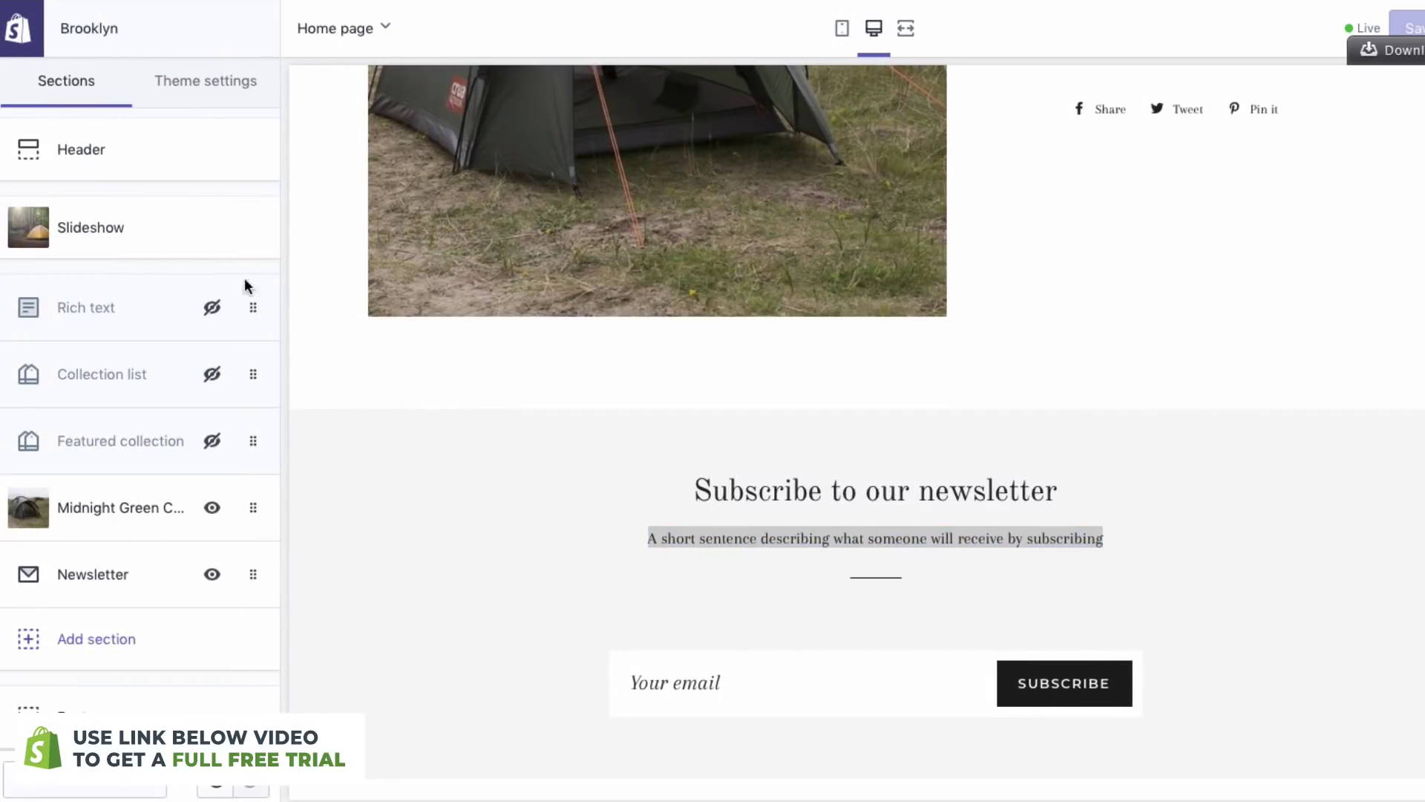
left_click(68, 574)
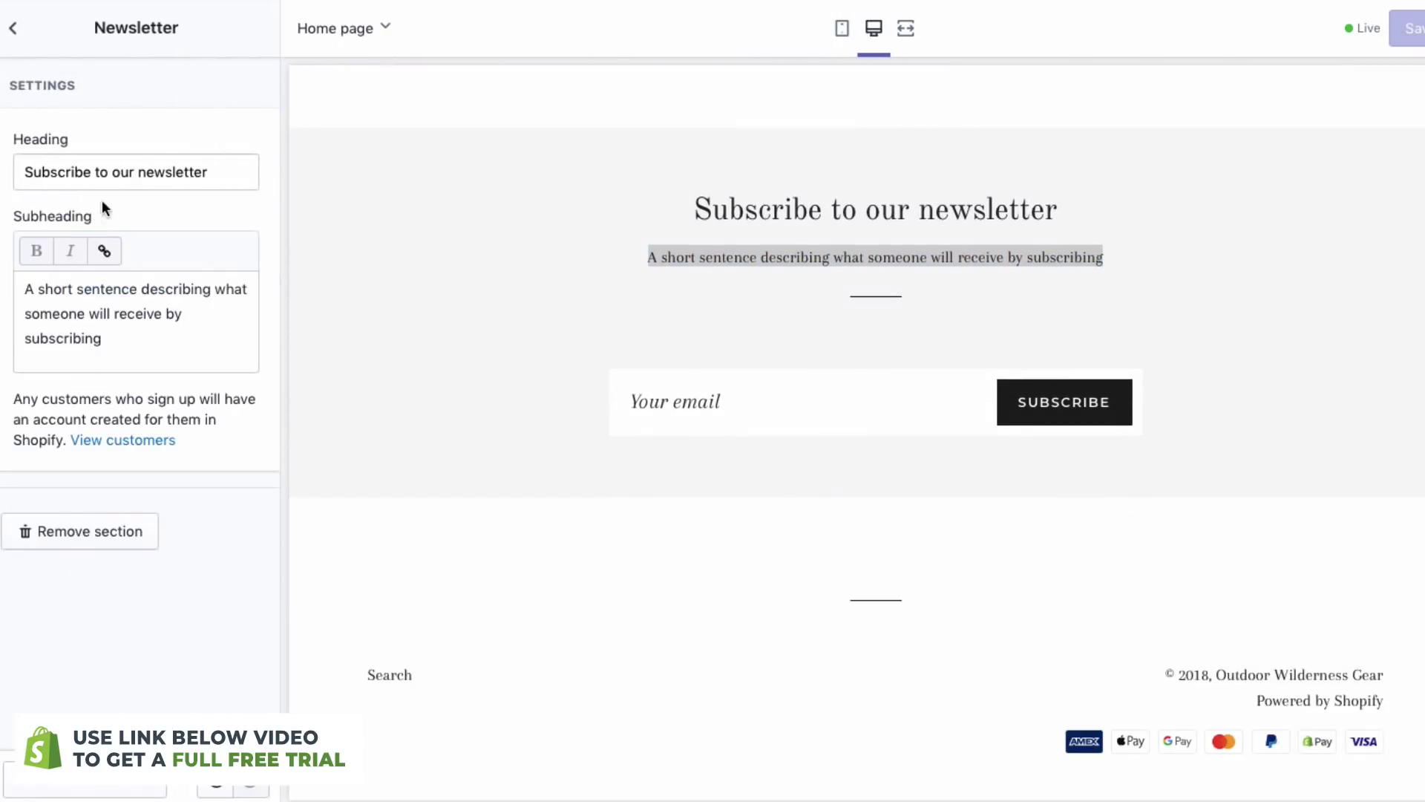
- Replace the subheading with 'Please subscribe for the best deals and blogs sent to you directly.' and save
triple_click(141, 313)
type("Please subscribe for the best de")
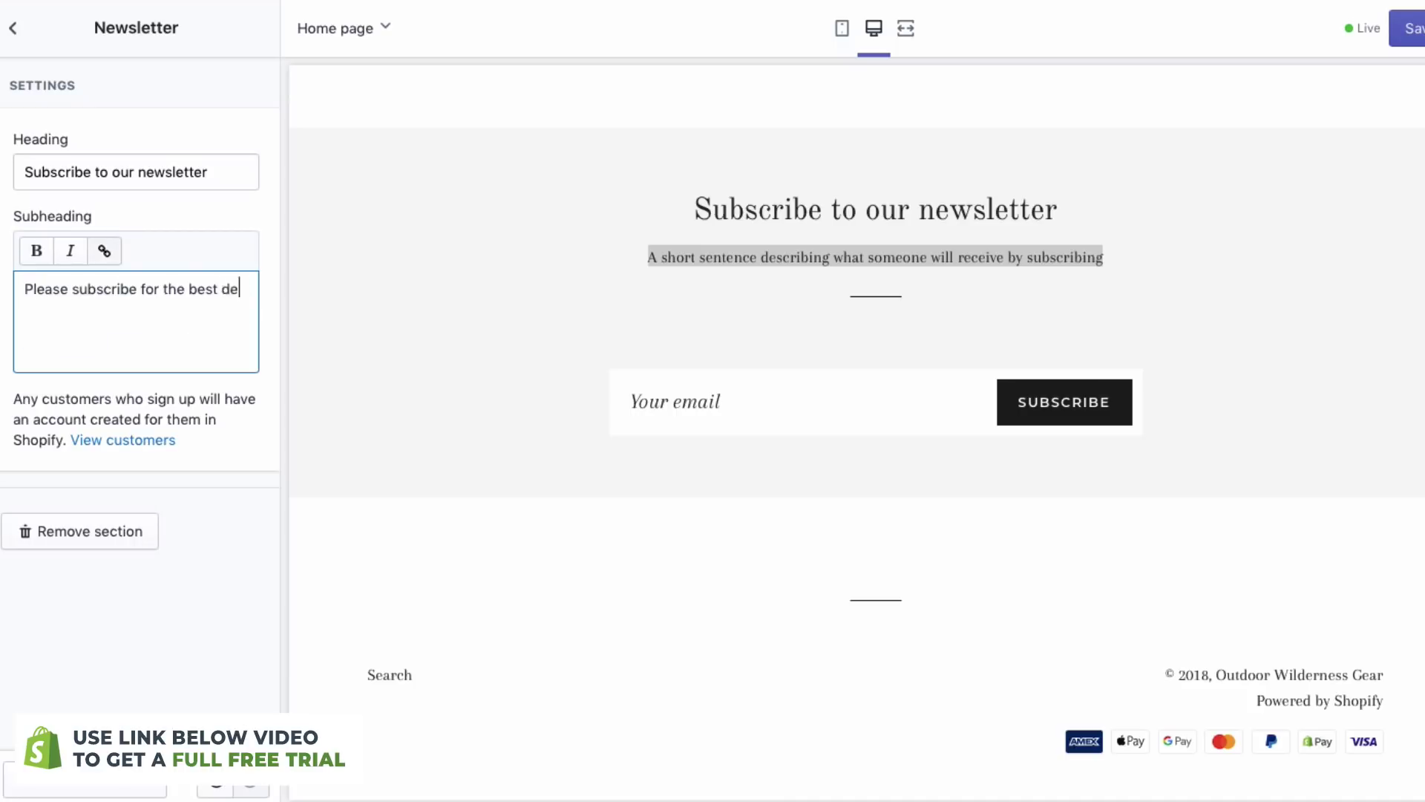
type("als and blogs sent to you directly.")
left_click(783, 275)
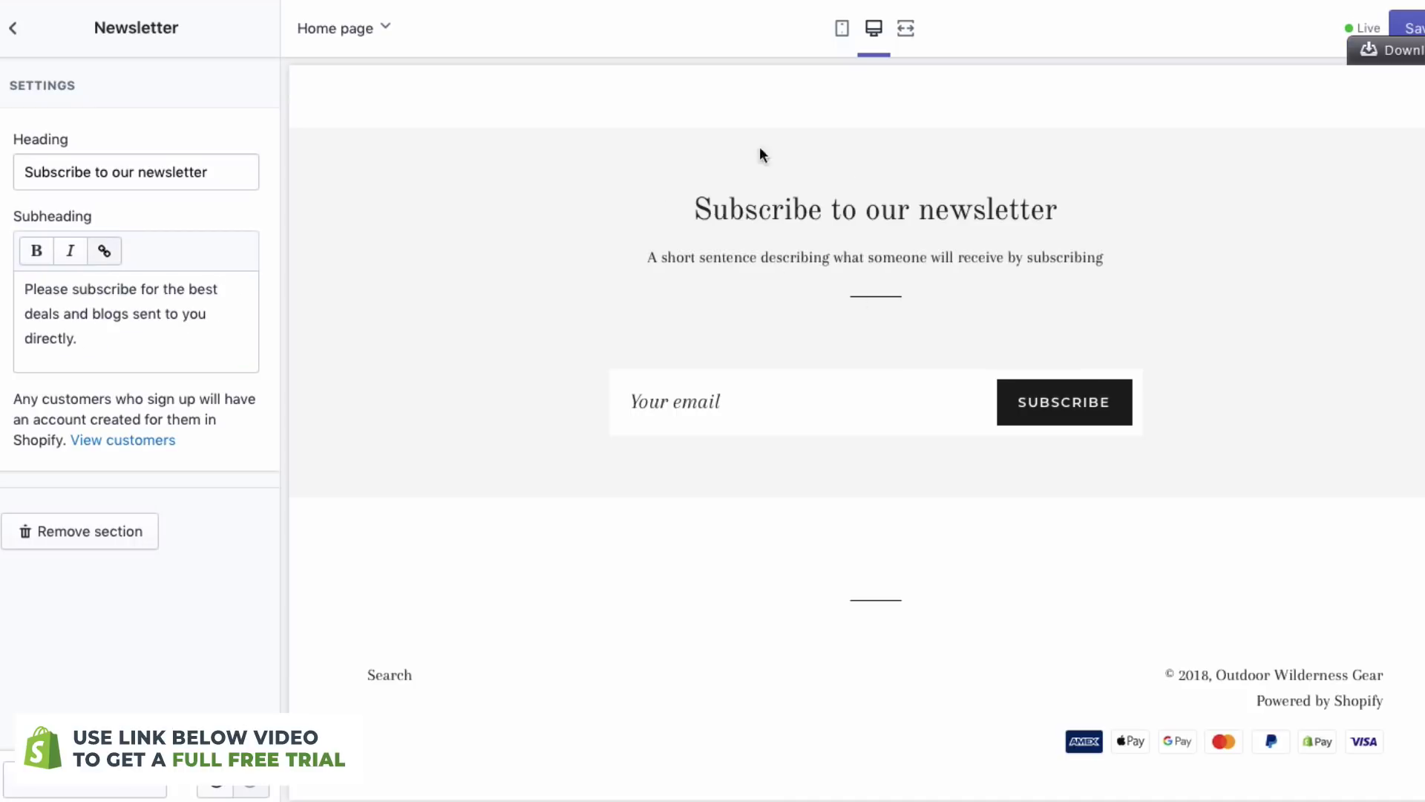
left_click(1407, 28)
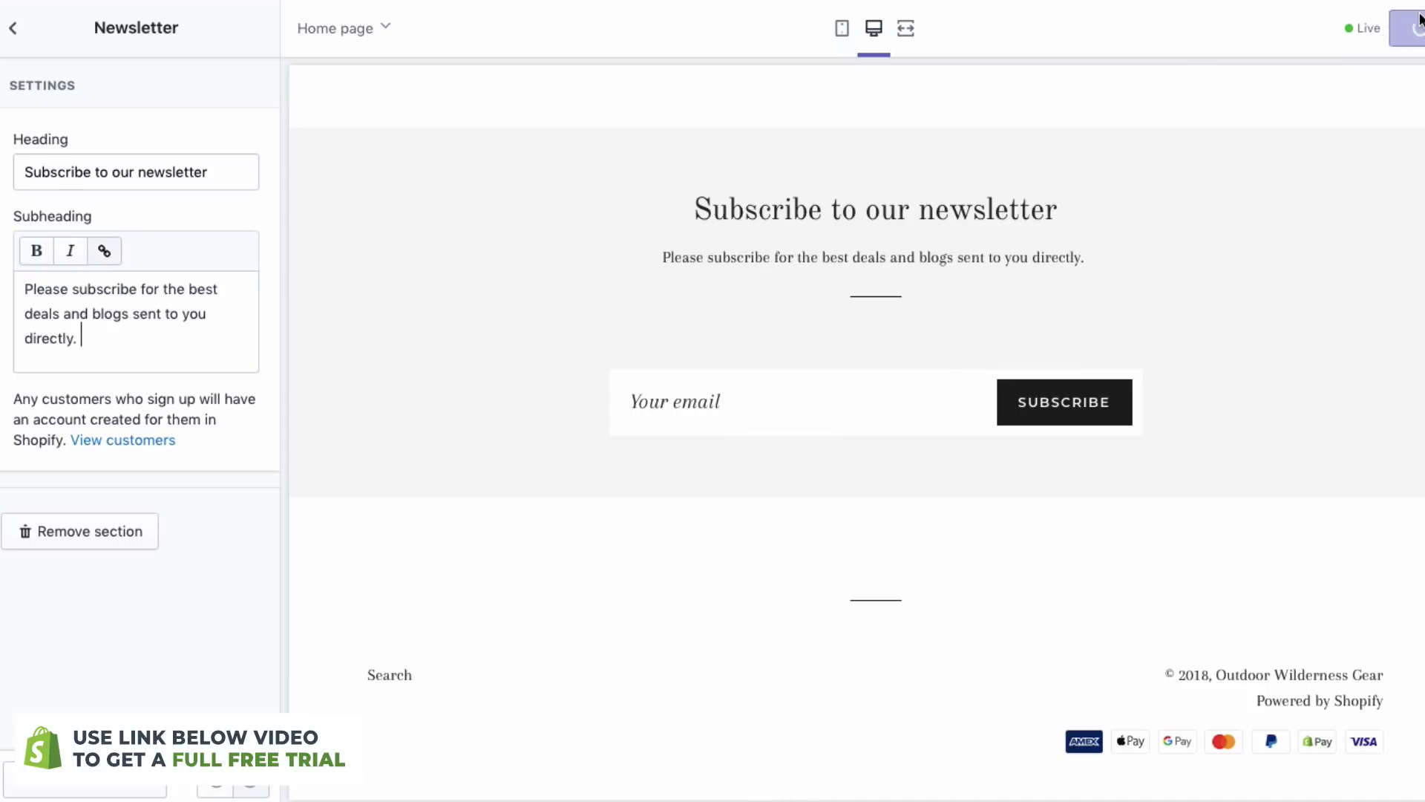
- Check the updated newsletter in the full-width preview, then leave it
left_click(906, 29)
scroll(884, 192, "up", 10)
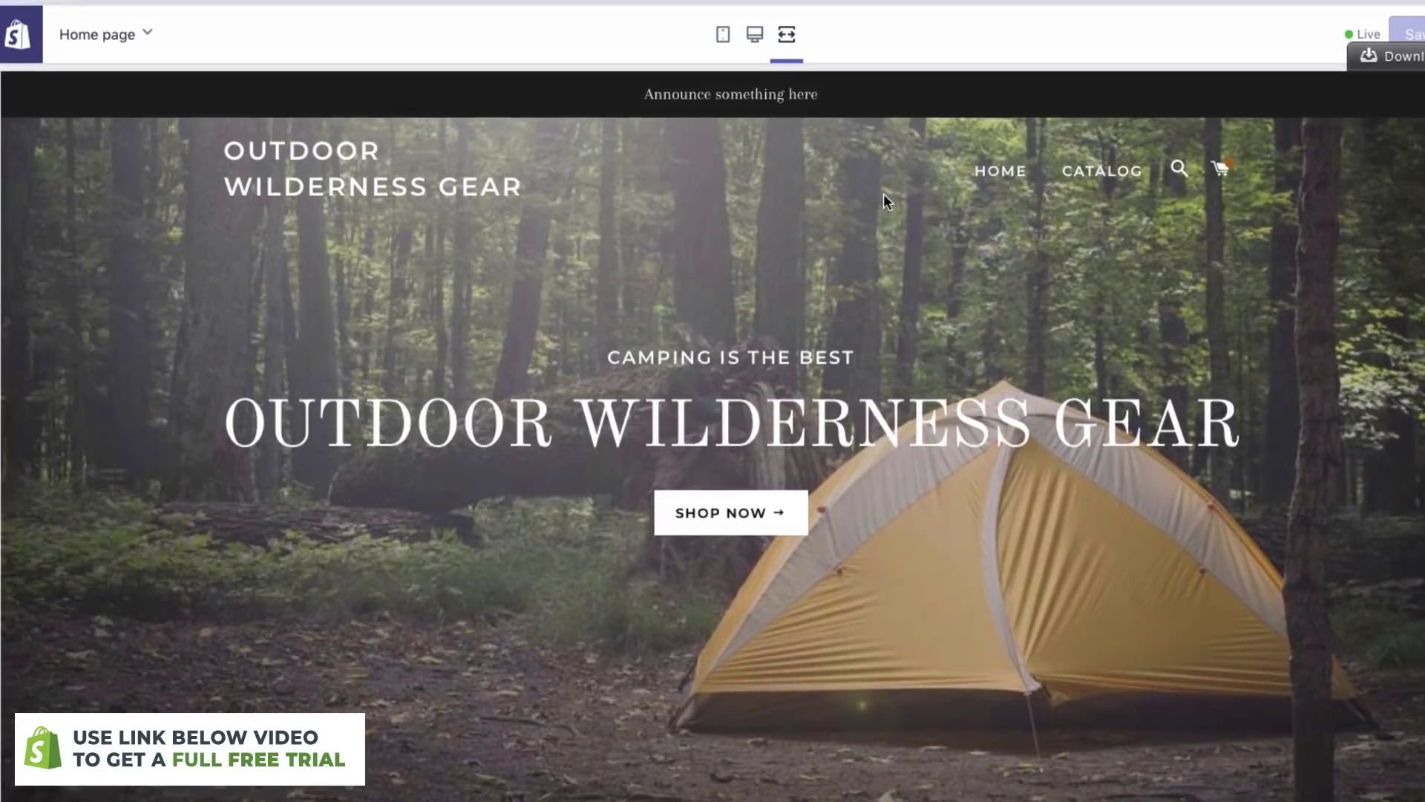
scroll(883, 194, "down", 2)
scroll(886, 260, "up", 3)
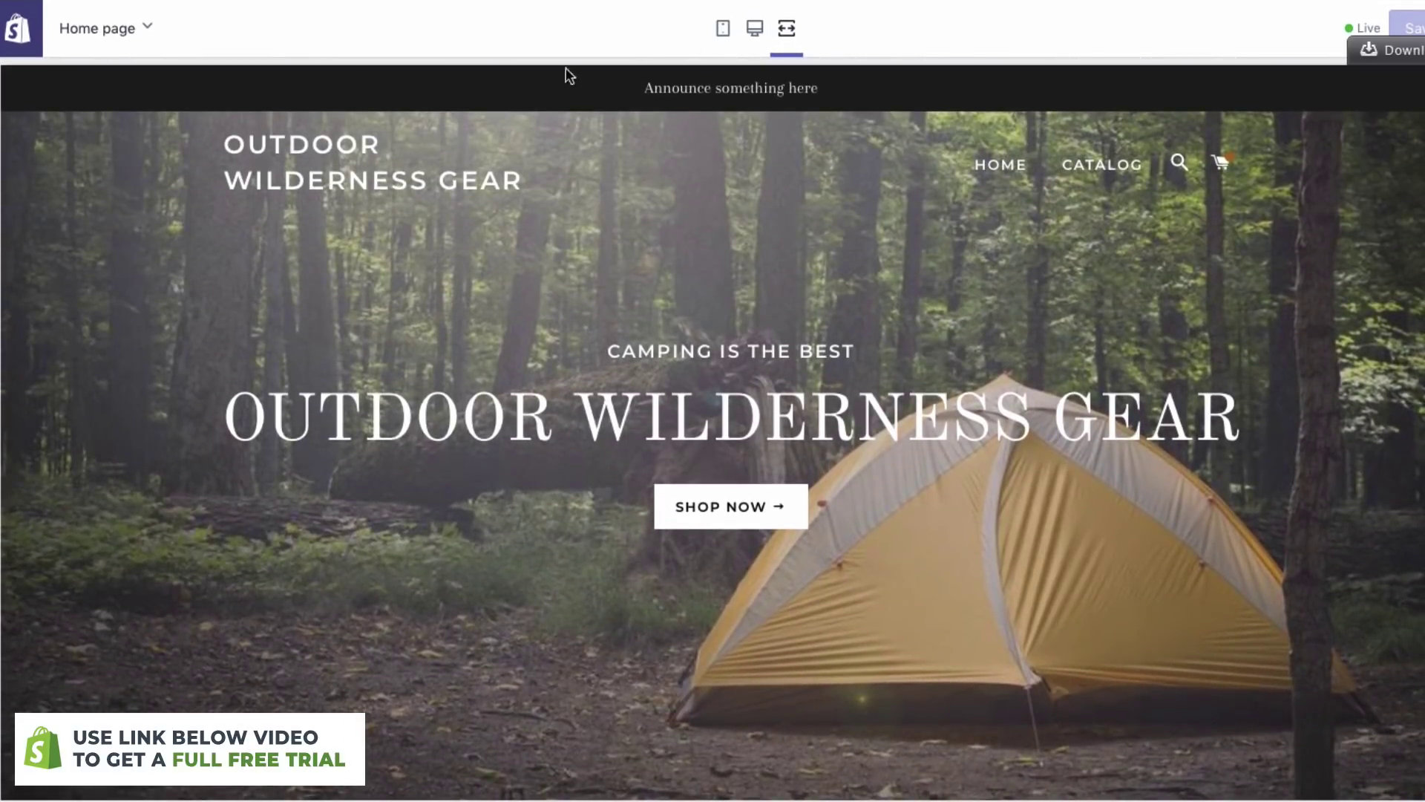
left_click(772, 30)
- Change the Header's announcement bar text to 'Free Shipping On Orders Over $100'
left_click(30, 29)
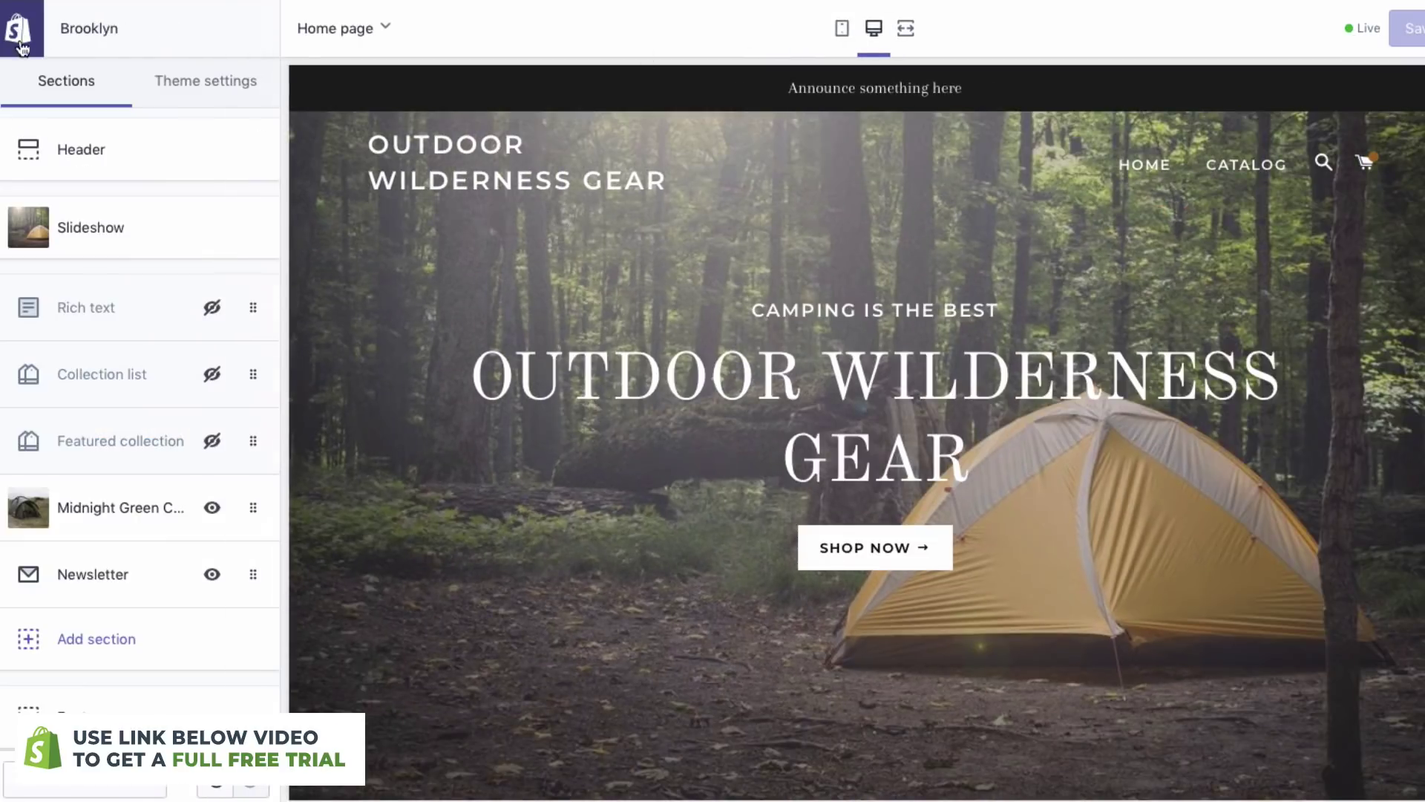
left_click(163, 145)
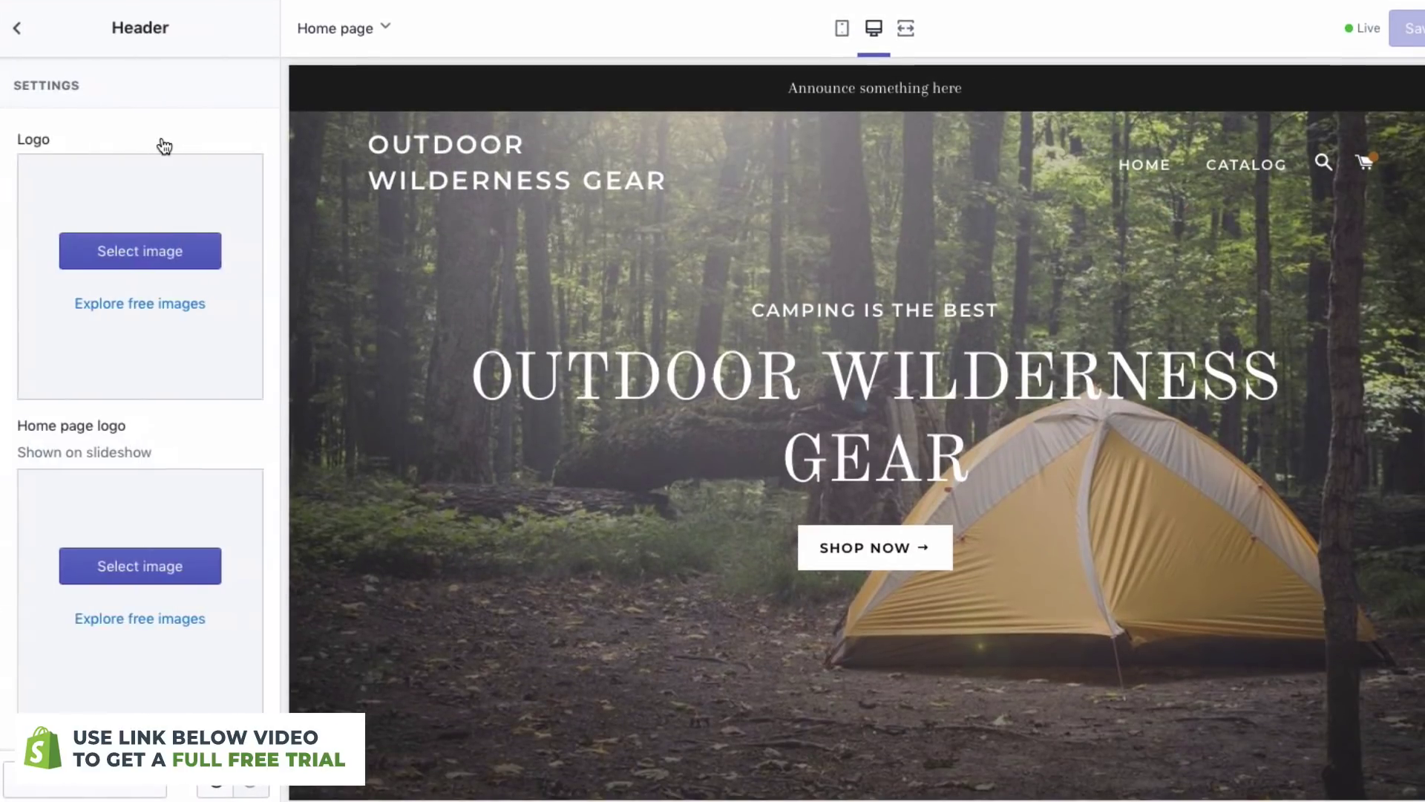
scroll(80, 426, "down", 10)
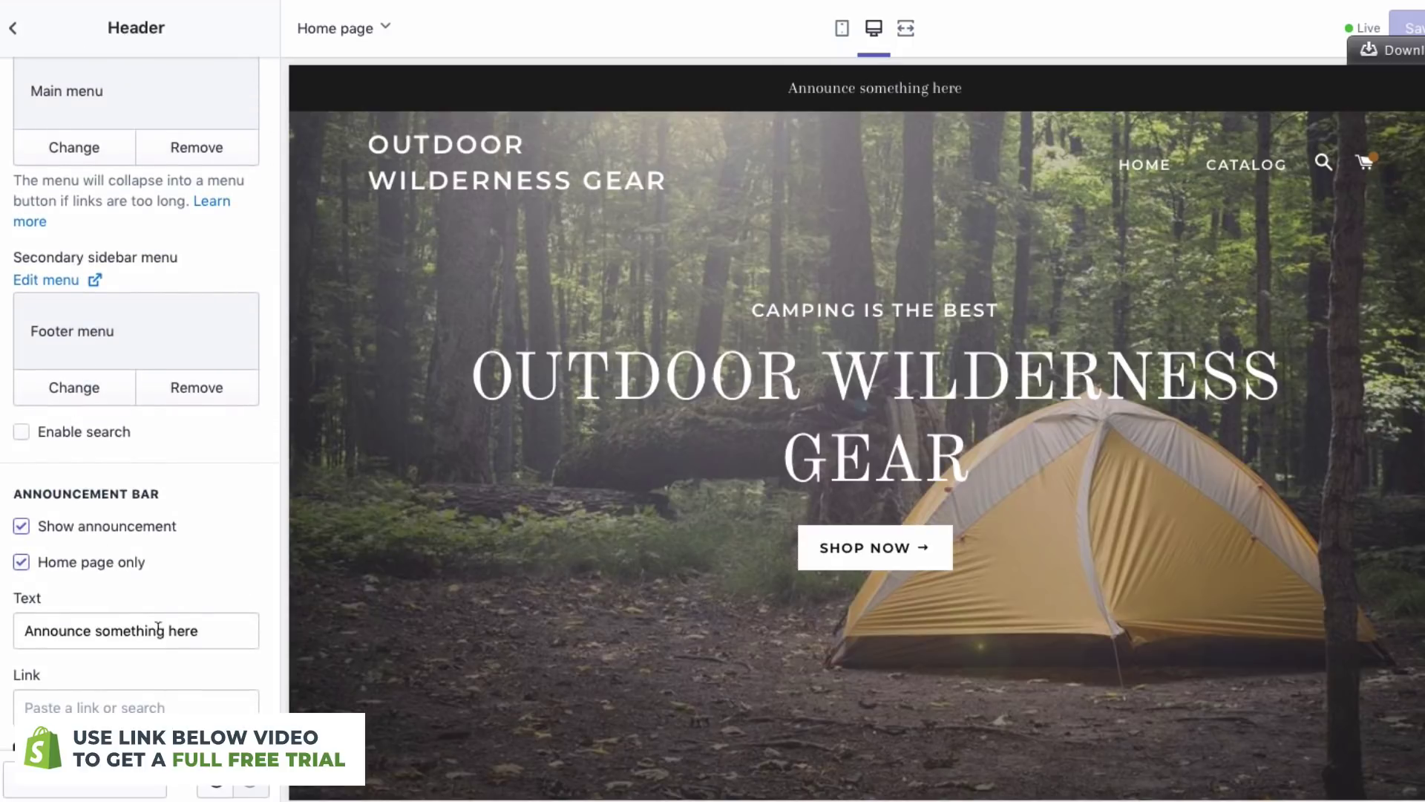
scroll(78, 594, "down", 2)
triple_click(74, 540)
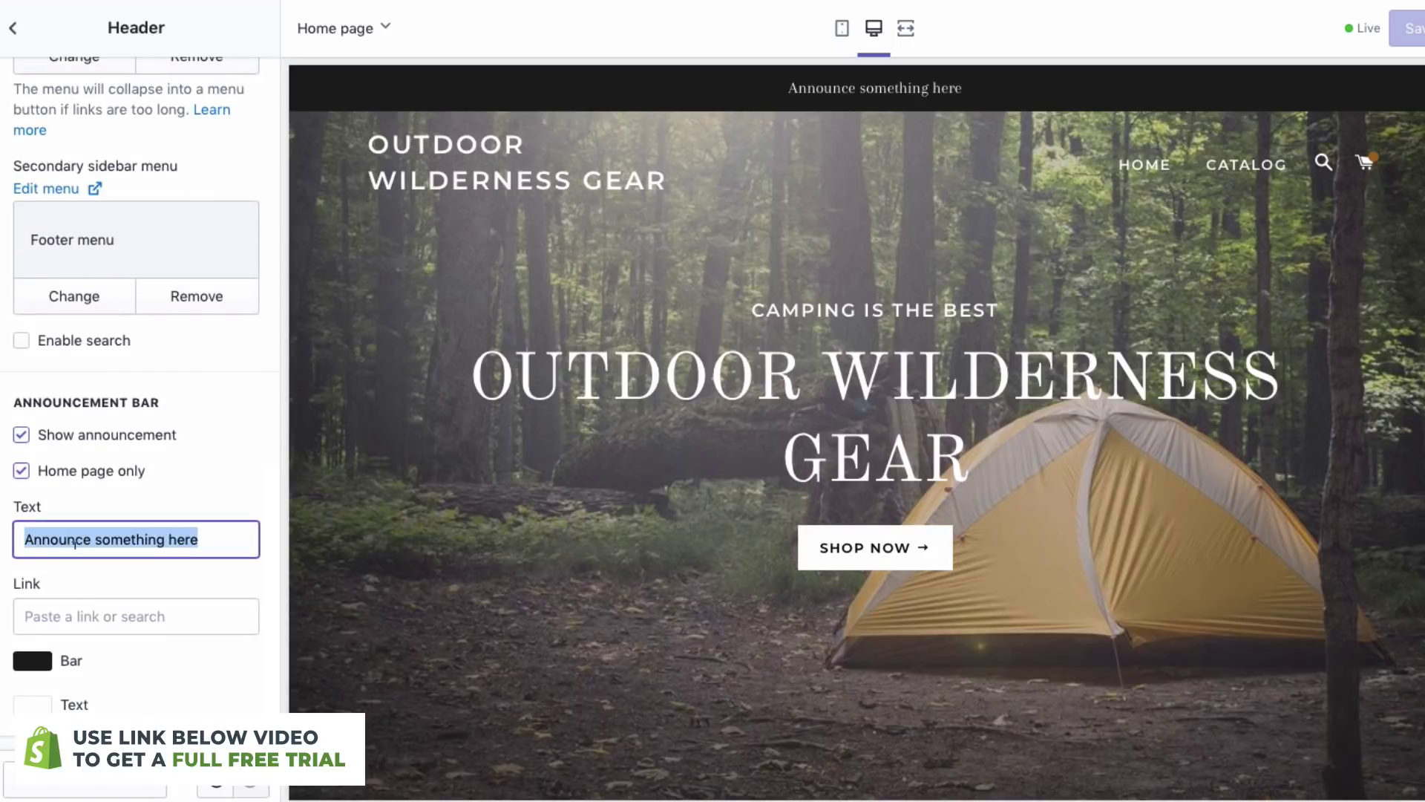
type("Free")
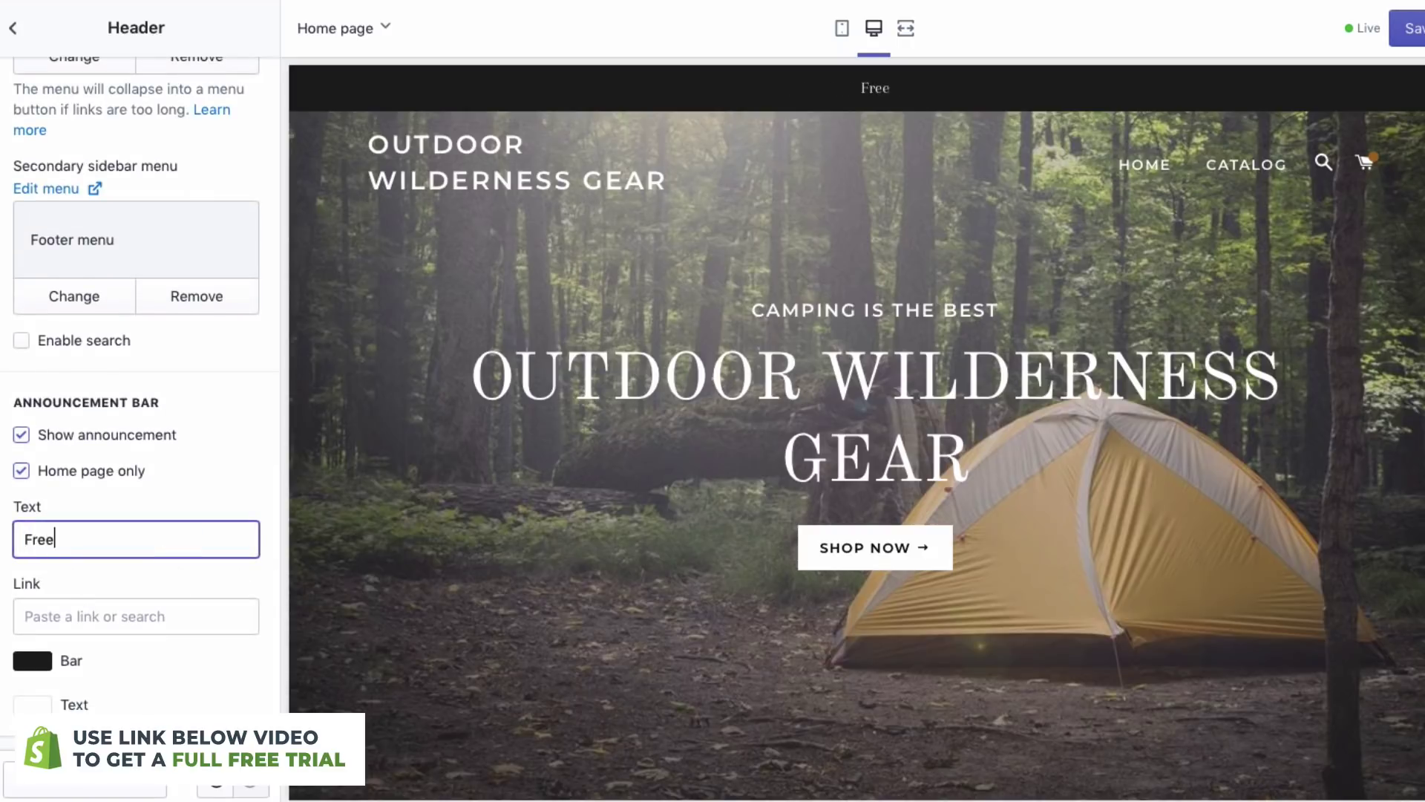
type(" Shipping O")
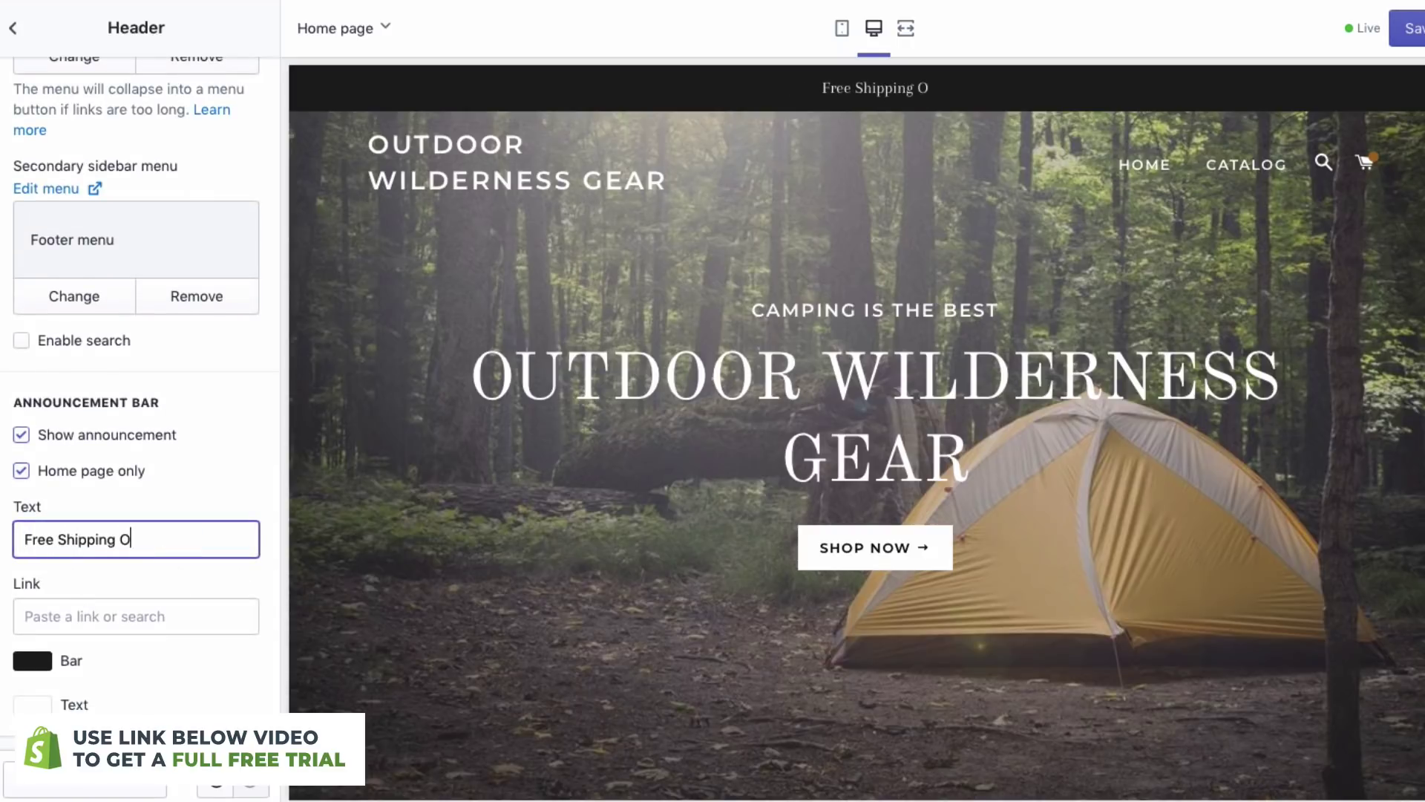
type("n Orders Over $100")
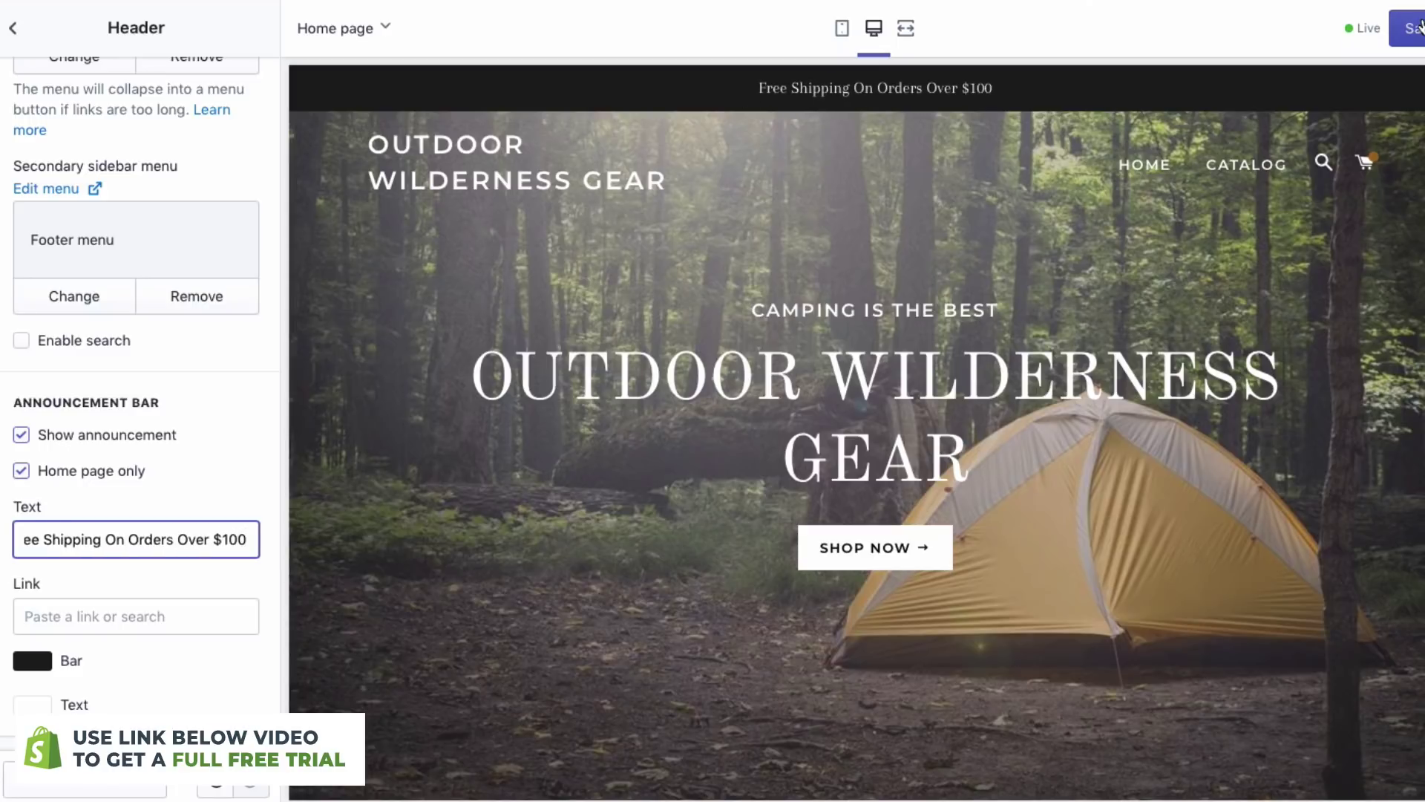
- Set the announcement bar colour to dark brown #60513B and save the header changes
left_click(32, 661)
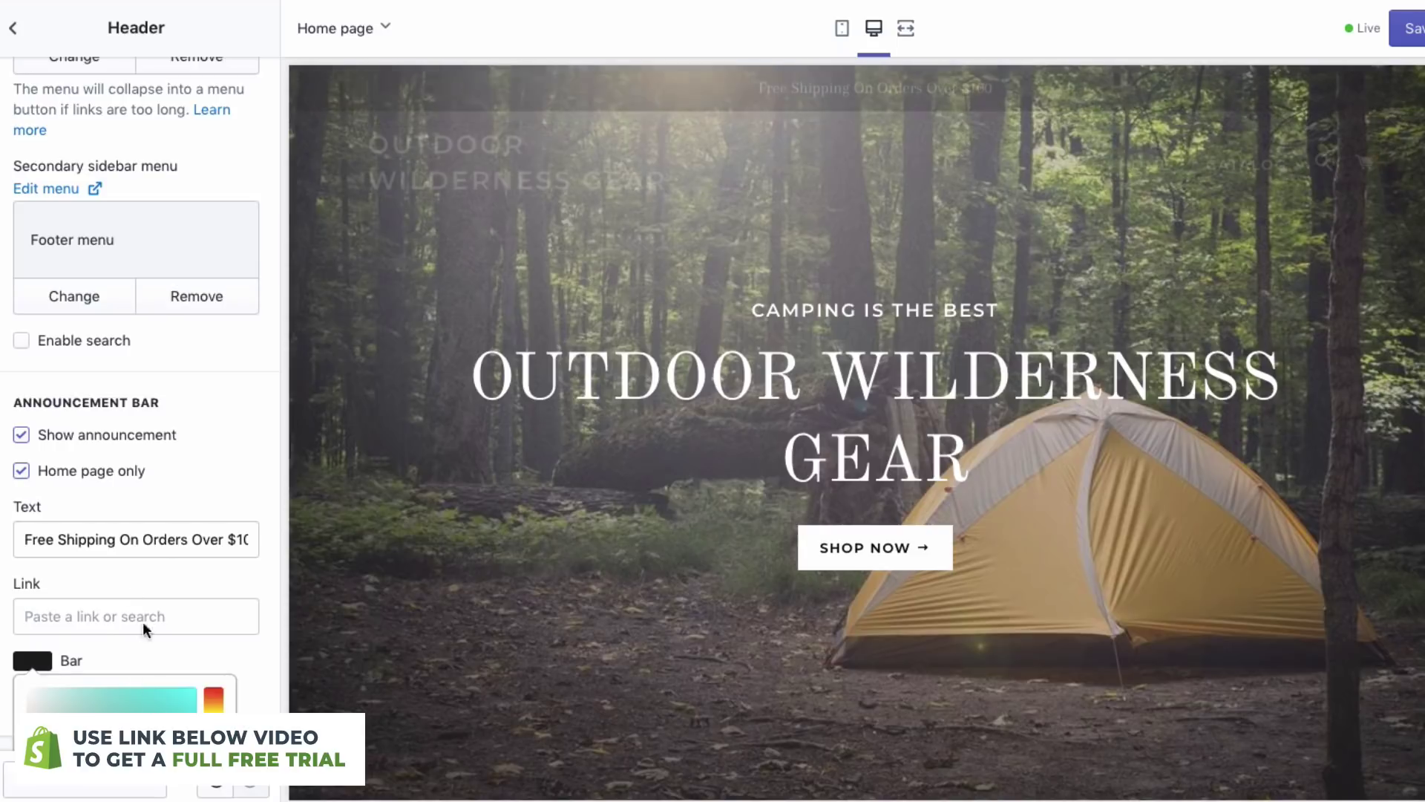
scroll(152, 594, "down", 3)
left_click(213, 465)
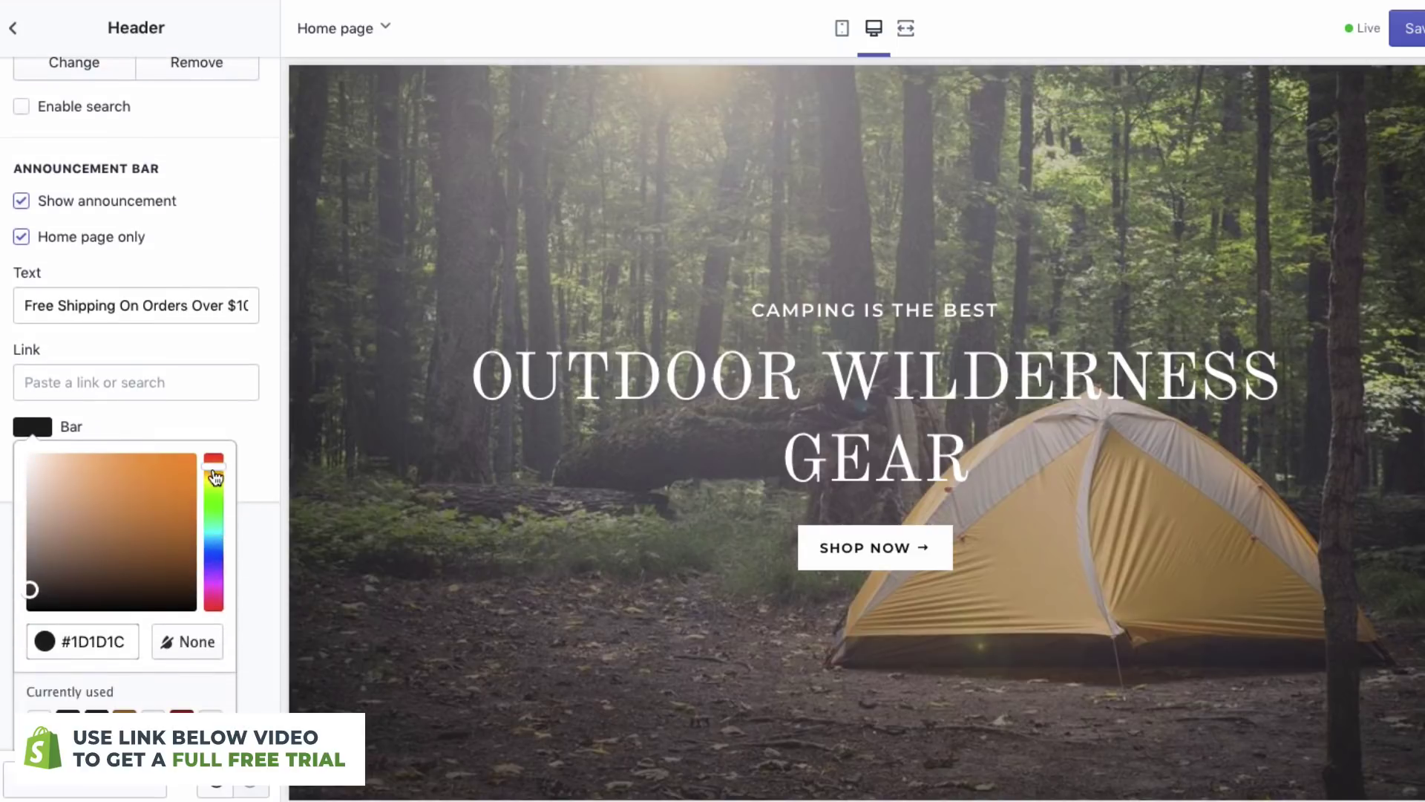
left_click_drag(67, 560, 90, 551)
left_click(186, 431)
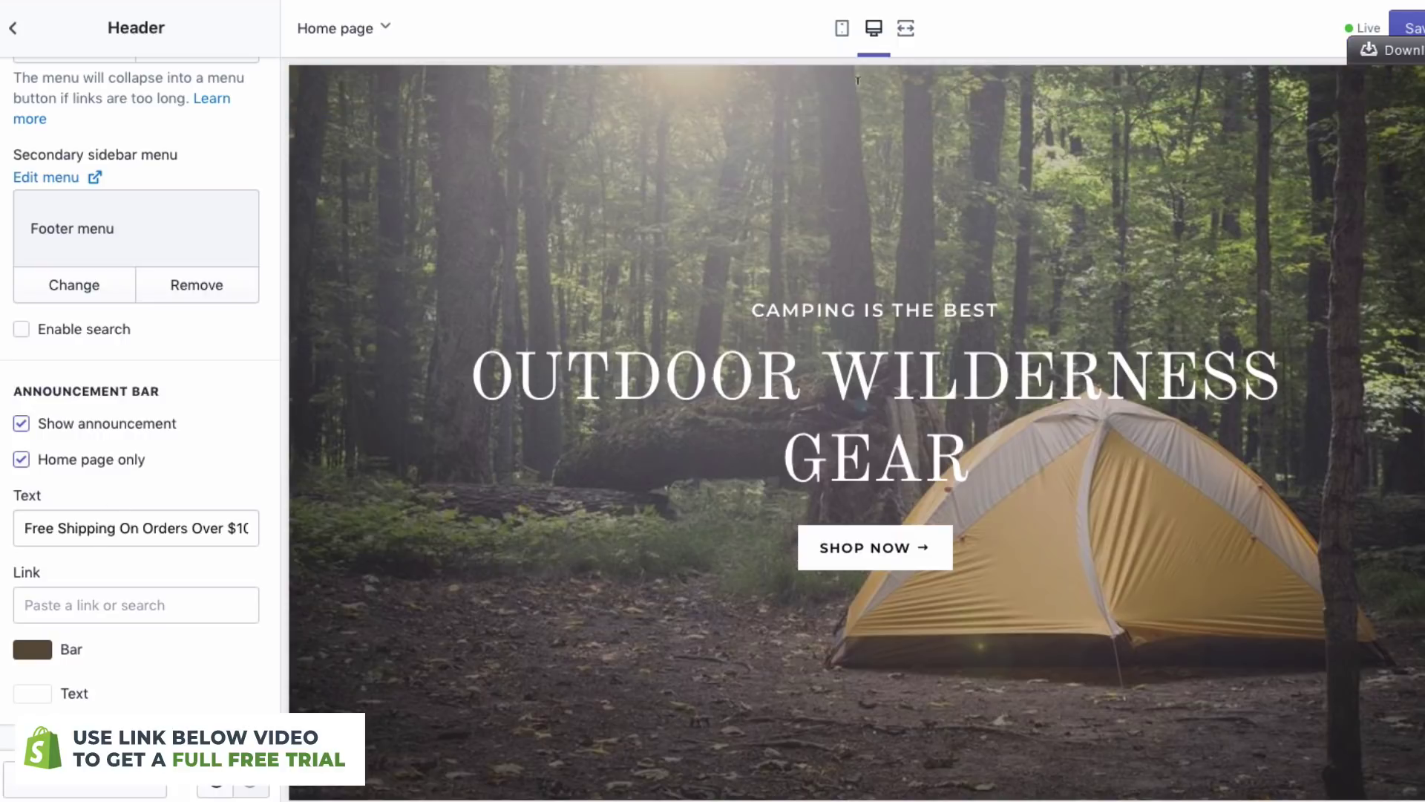
left_click(1407, 28)
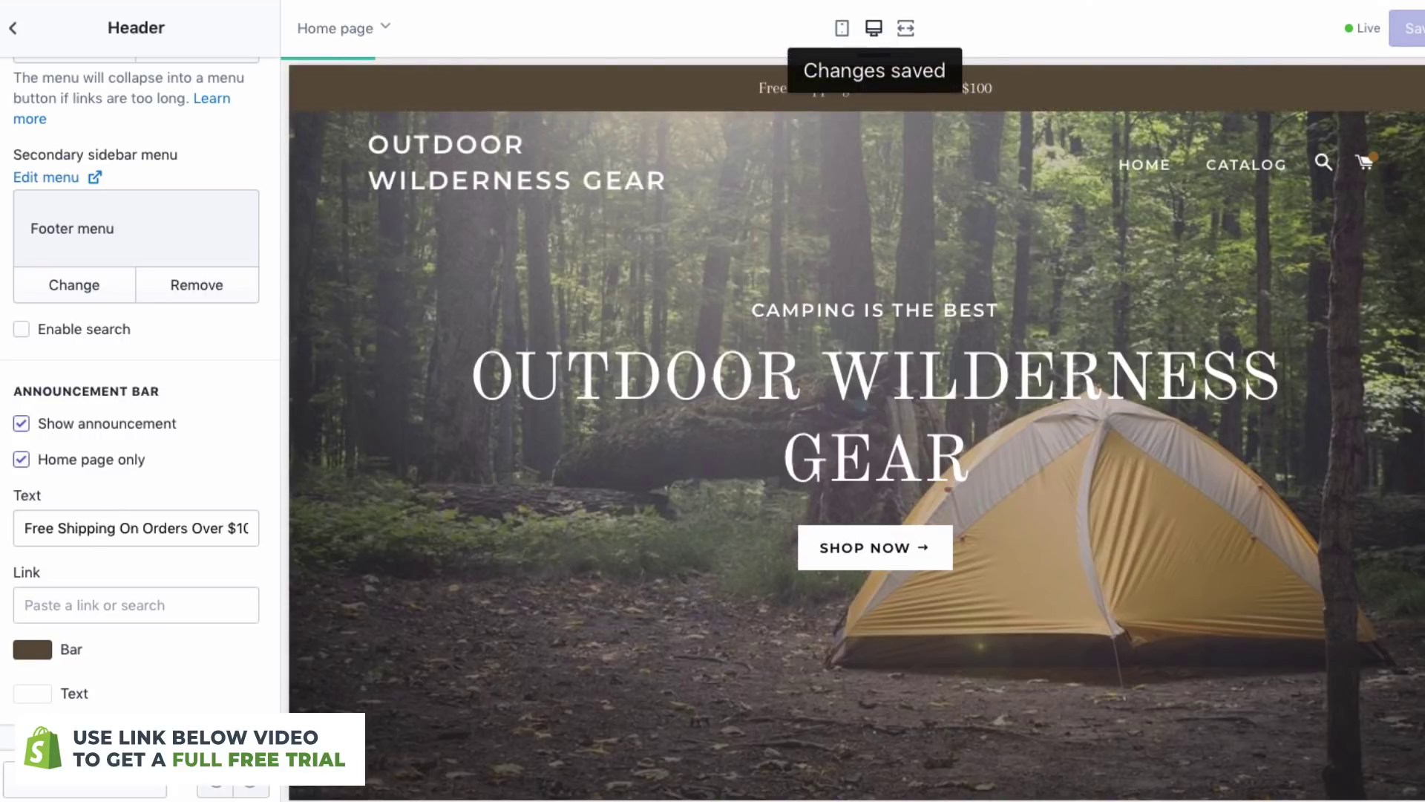
left_click(15, 33)
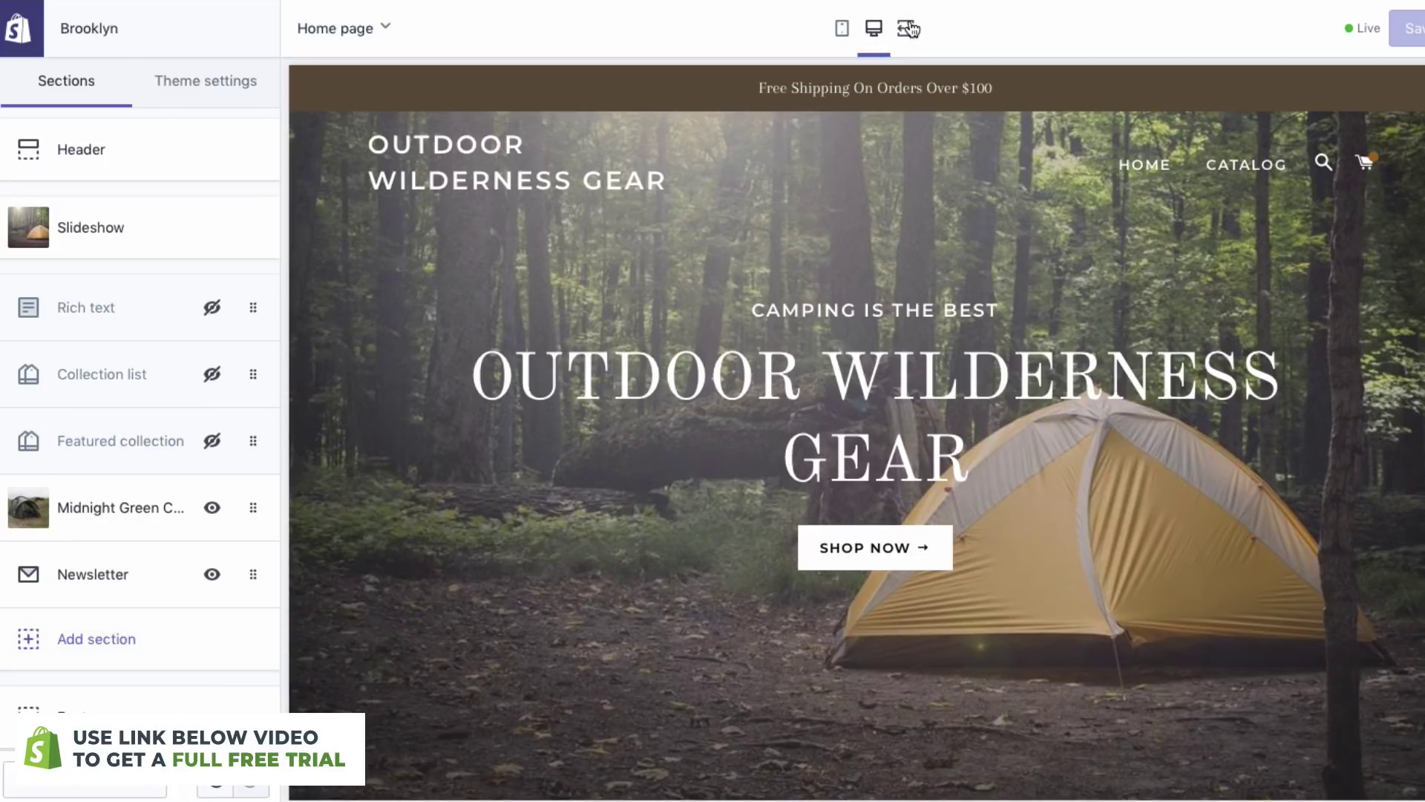
left_click(908, 27)
- Scroll through the full-width storefront preview to review the finished home page
scroll(854, 290, "down", 2)
scroll(854, 288, "down", 10)
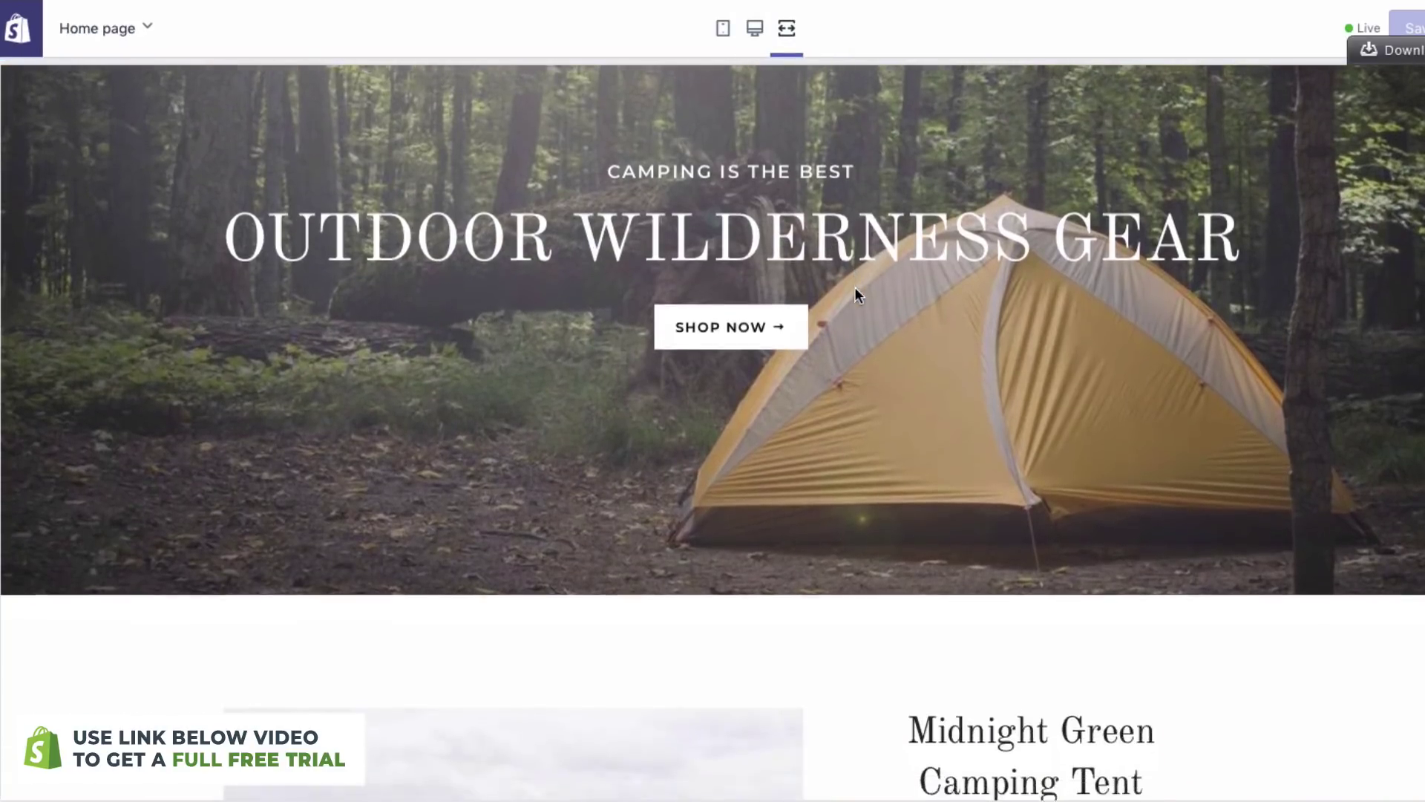
scroll(856, 291, "down", 6)
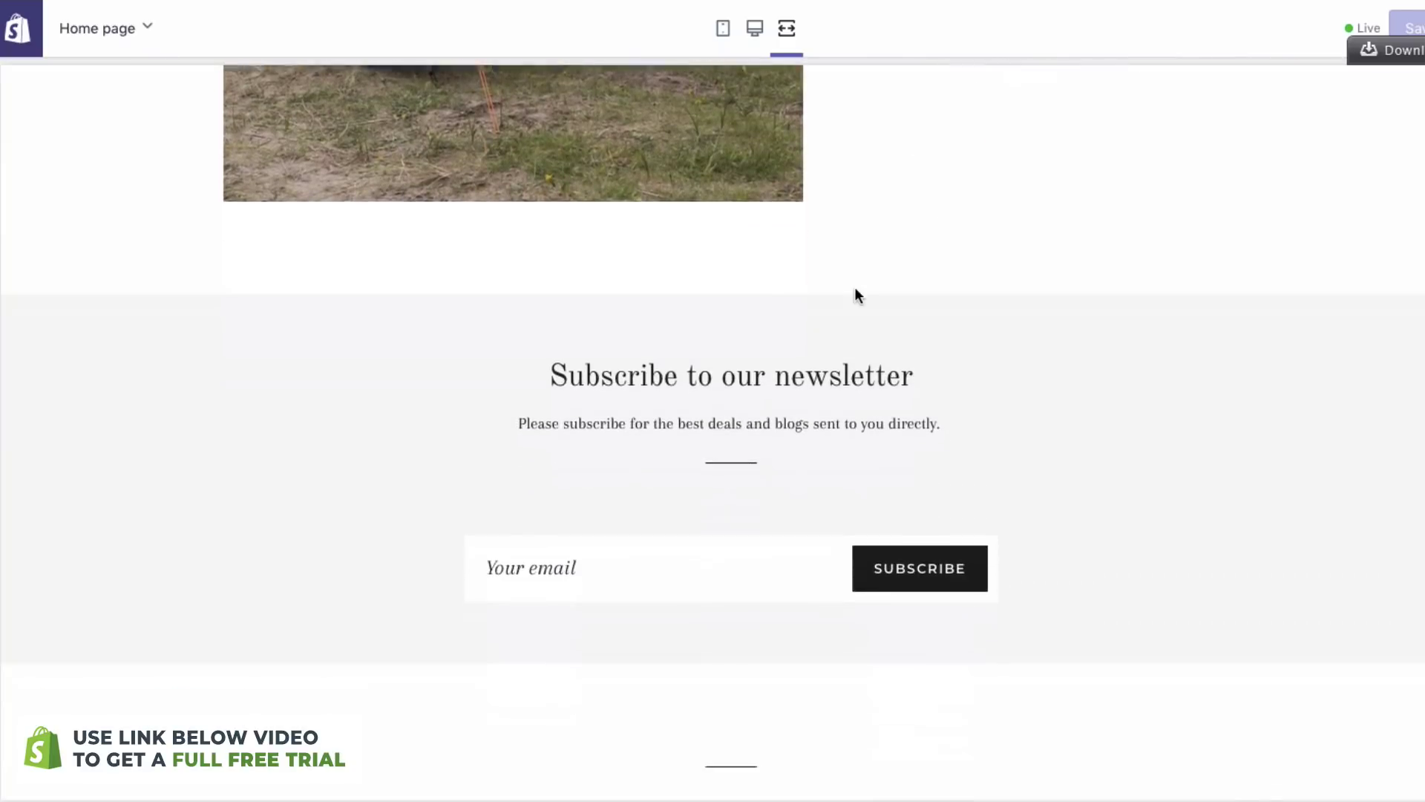
scroll(855, 297, "up", 12)
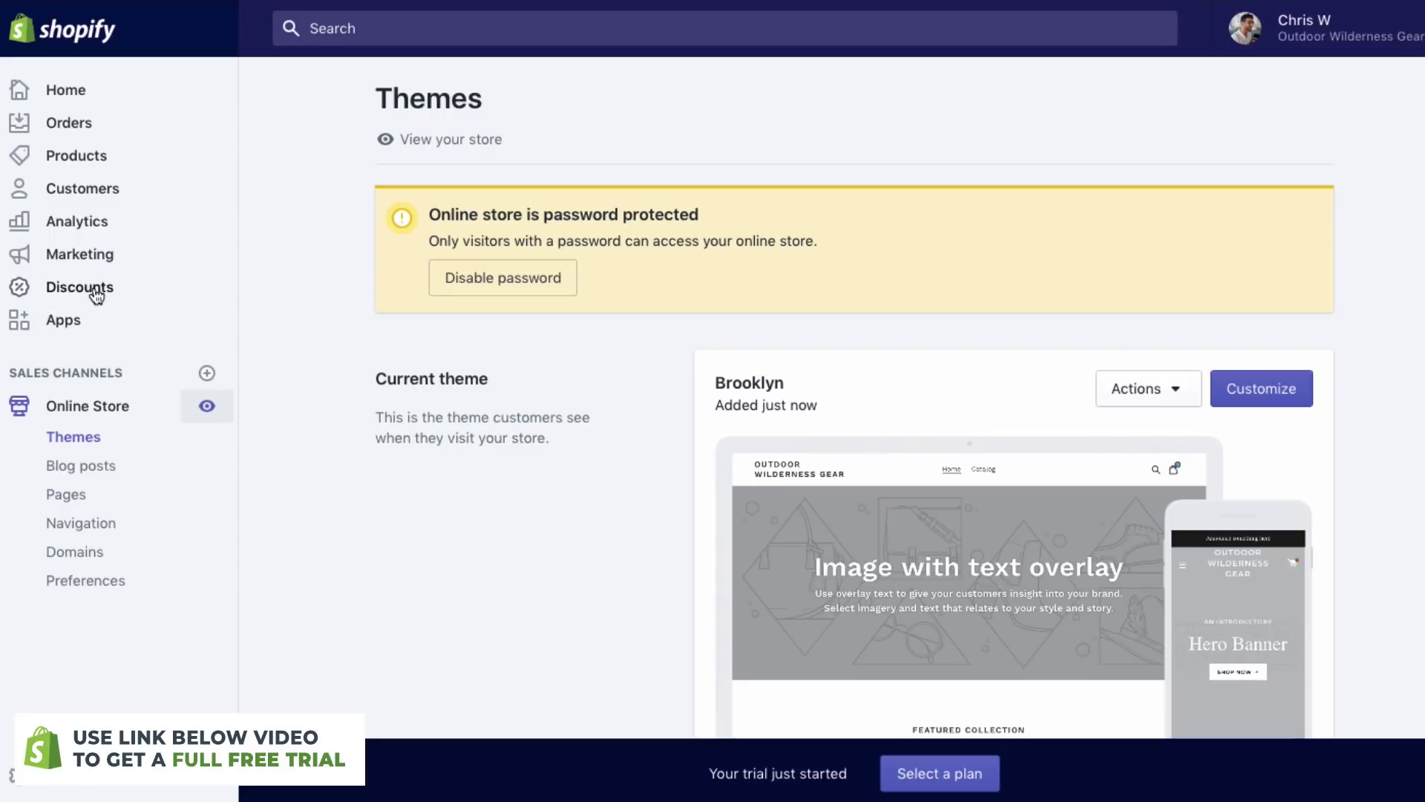
- Start a new discount code BLACKFRIDAY with a 30% percentage value
left_click(95, 294)
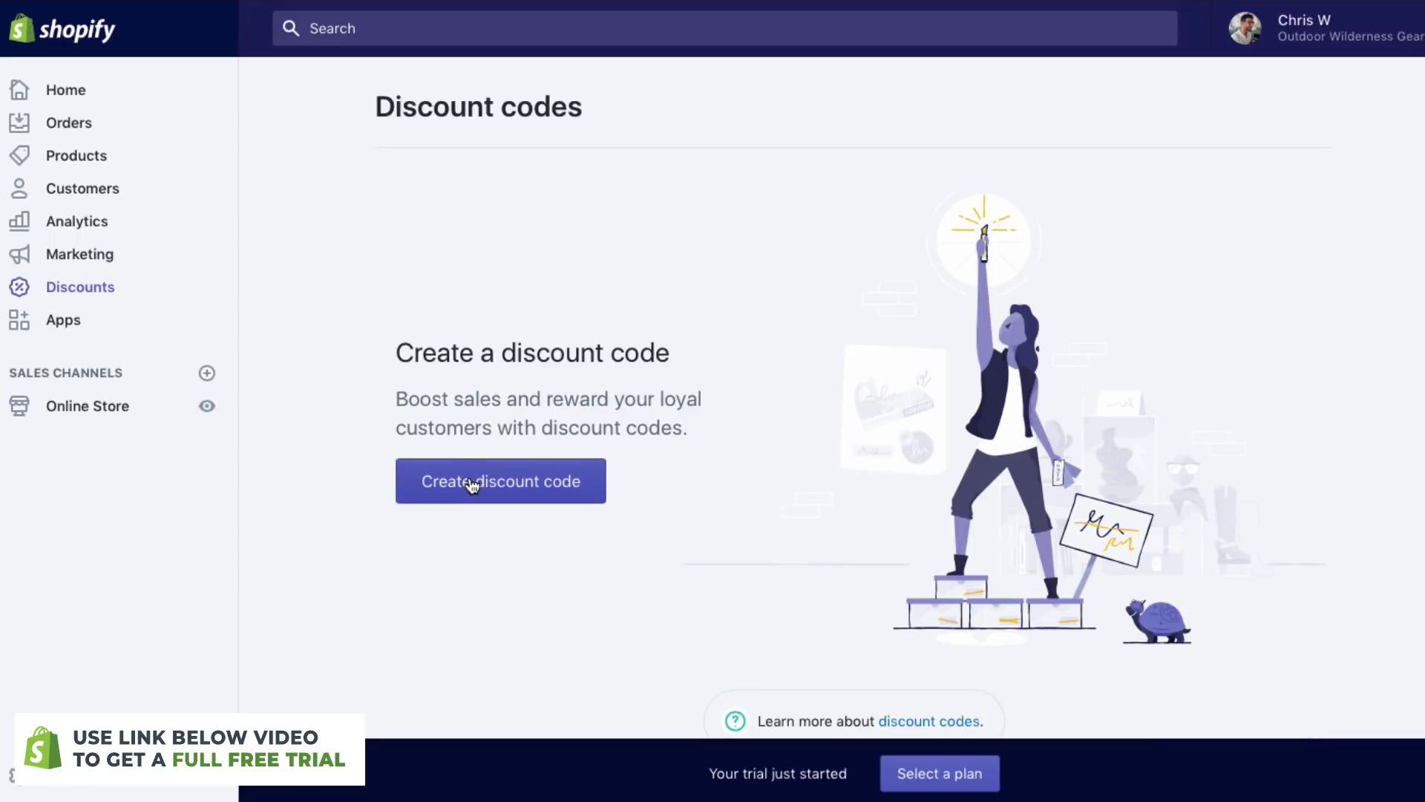
left_click(471, 483)
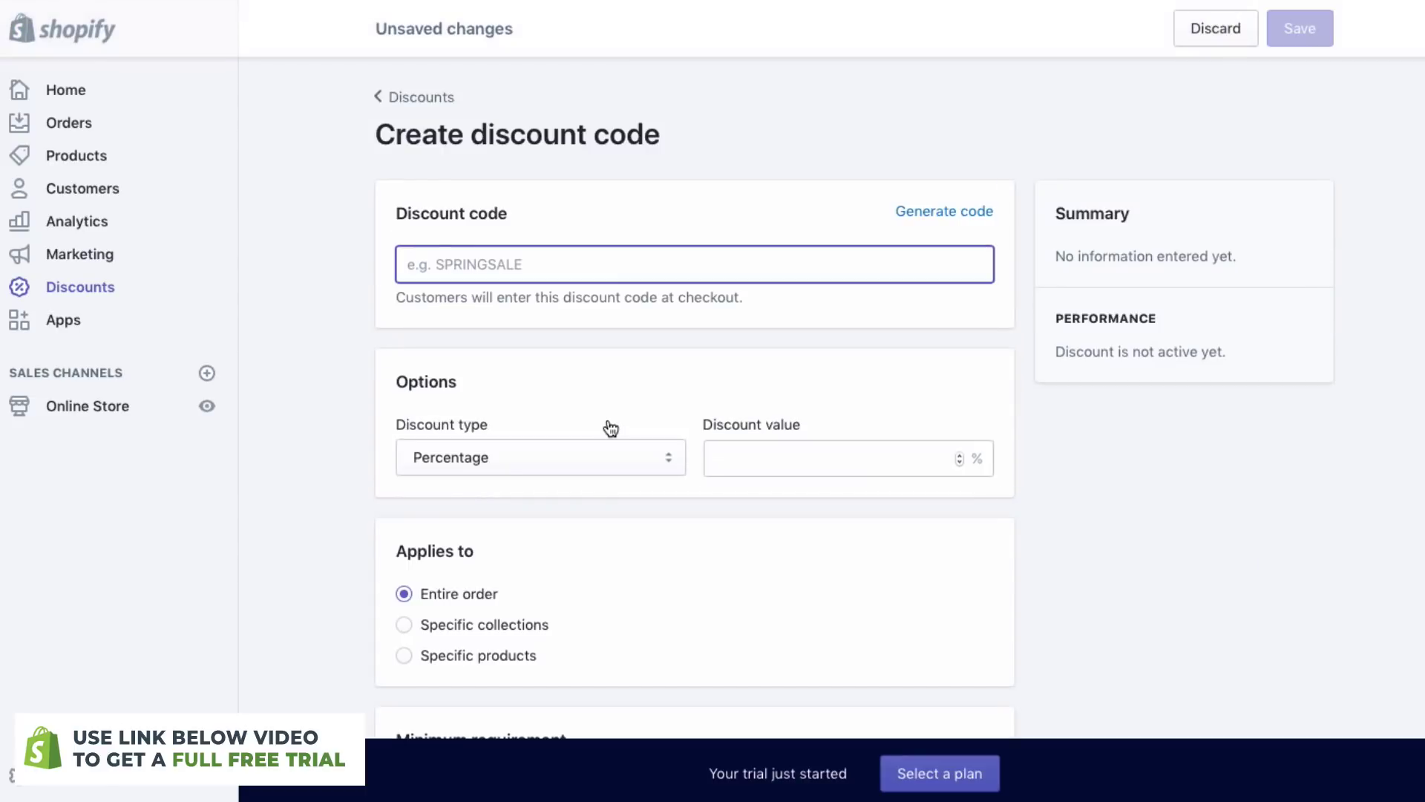
type("BLACKFRIDAY")
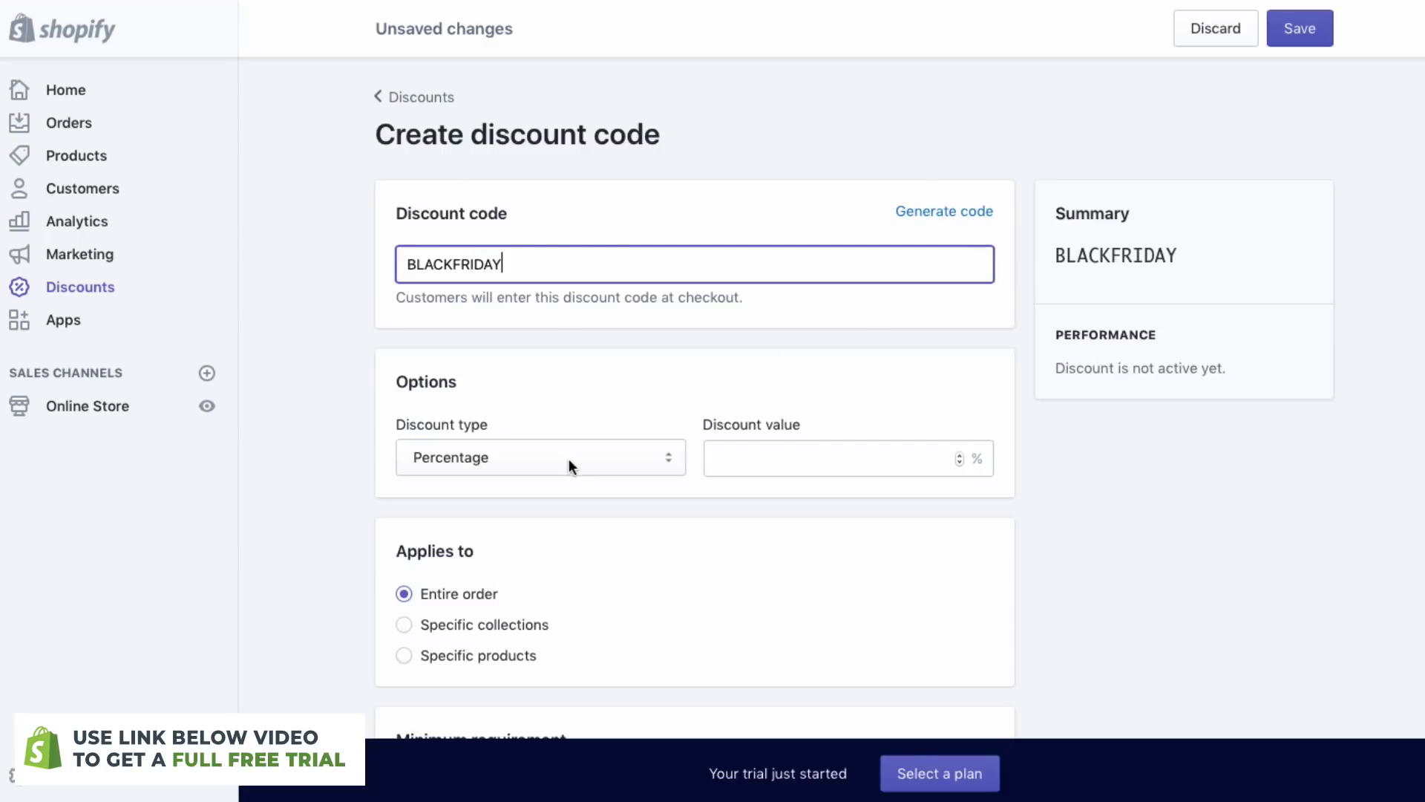
left_click(827, 442)
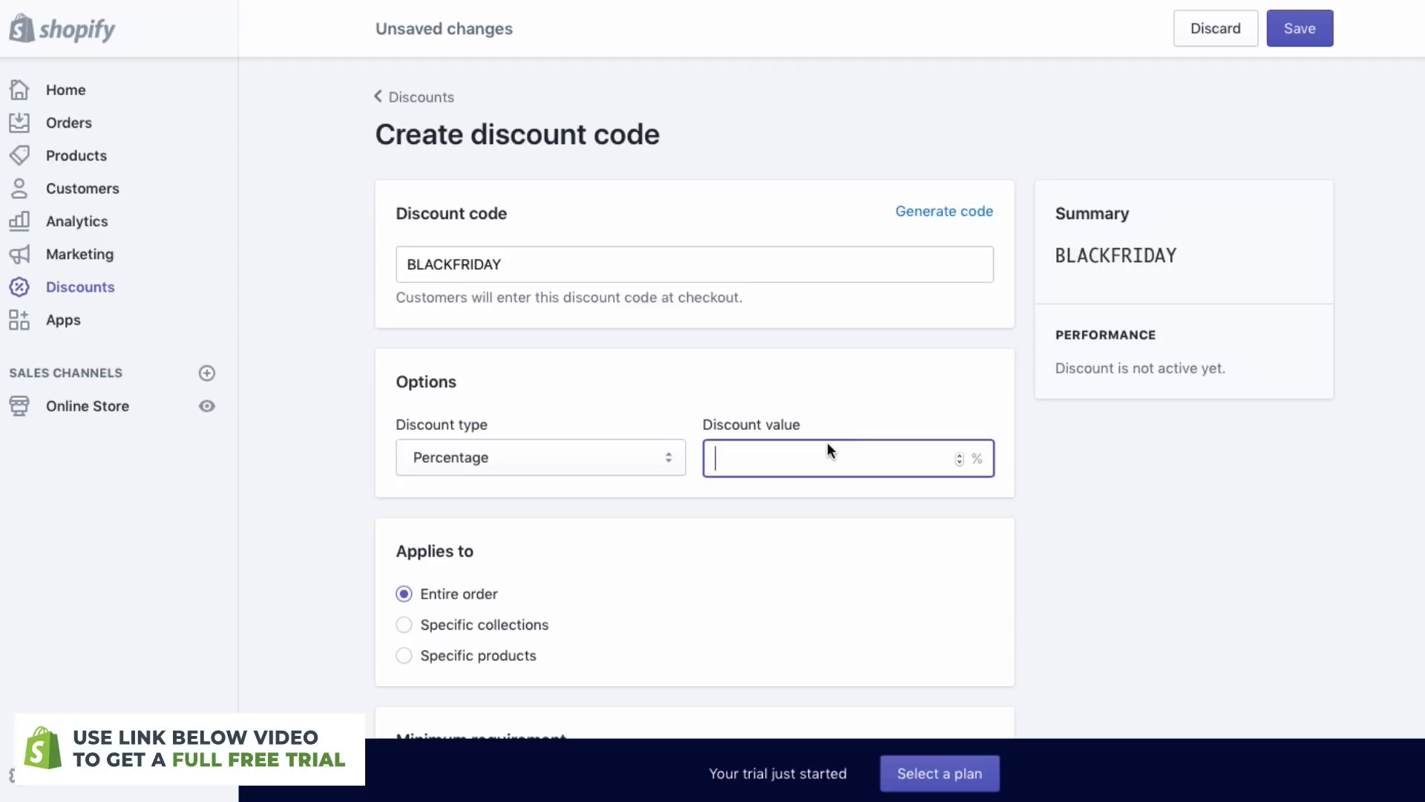
type("30")
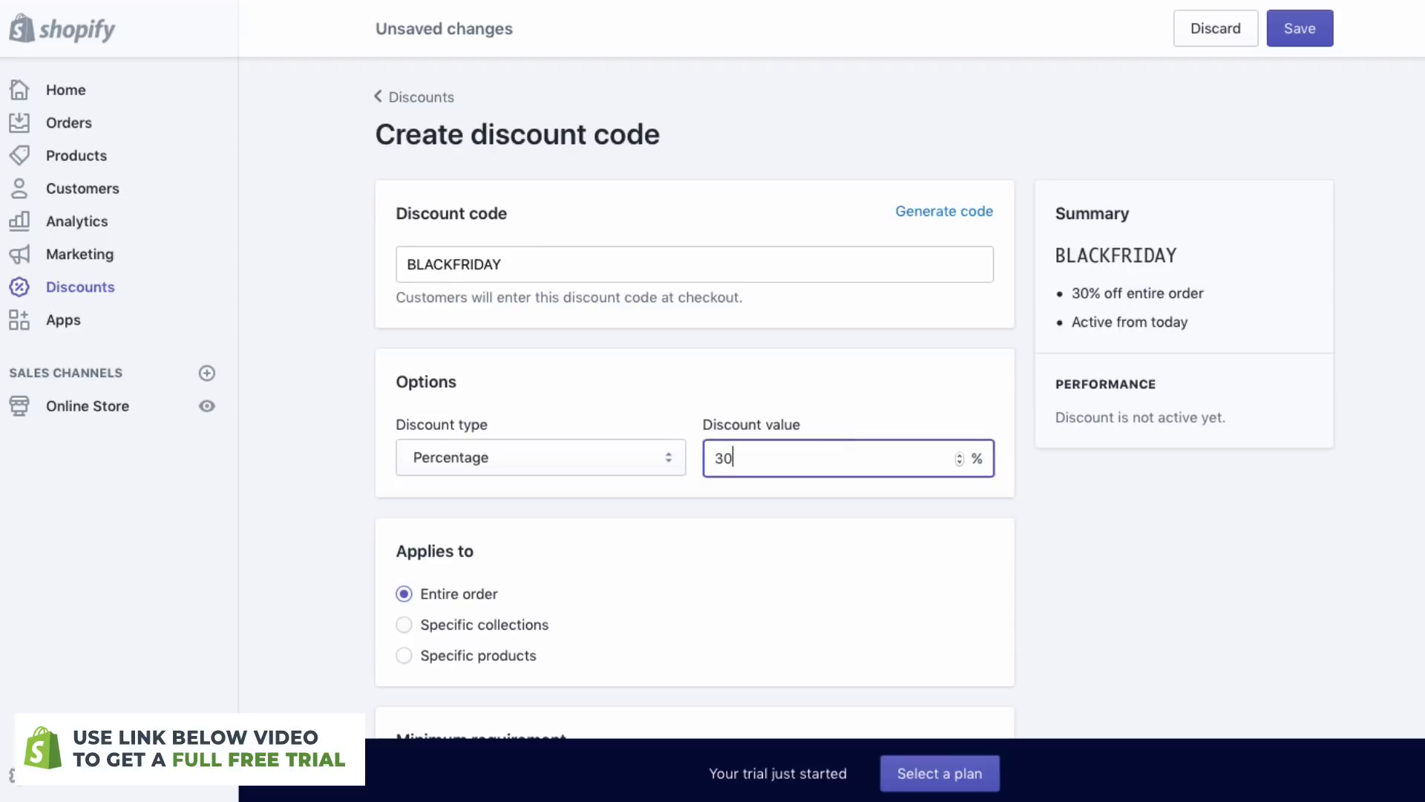
scroll(642, 421, "down", 2)
left_click(591, 379)
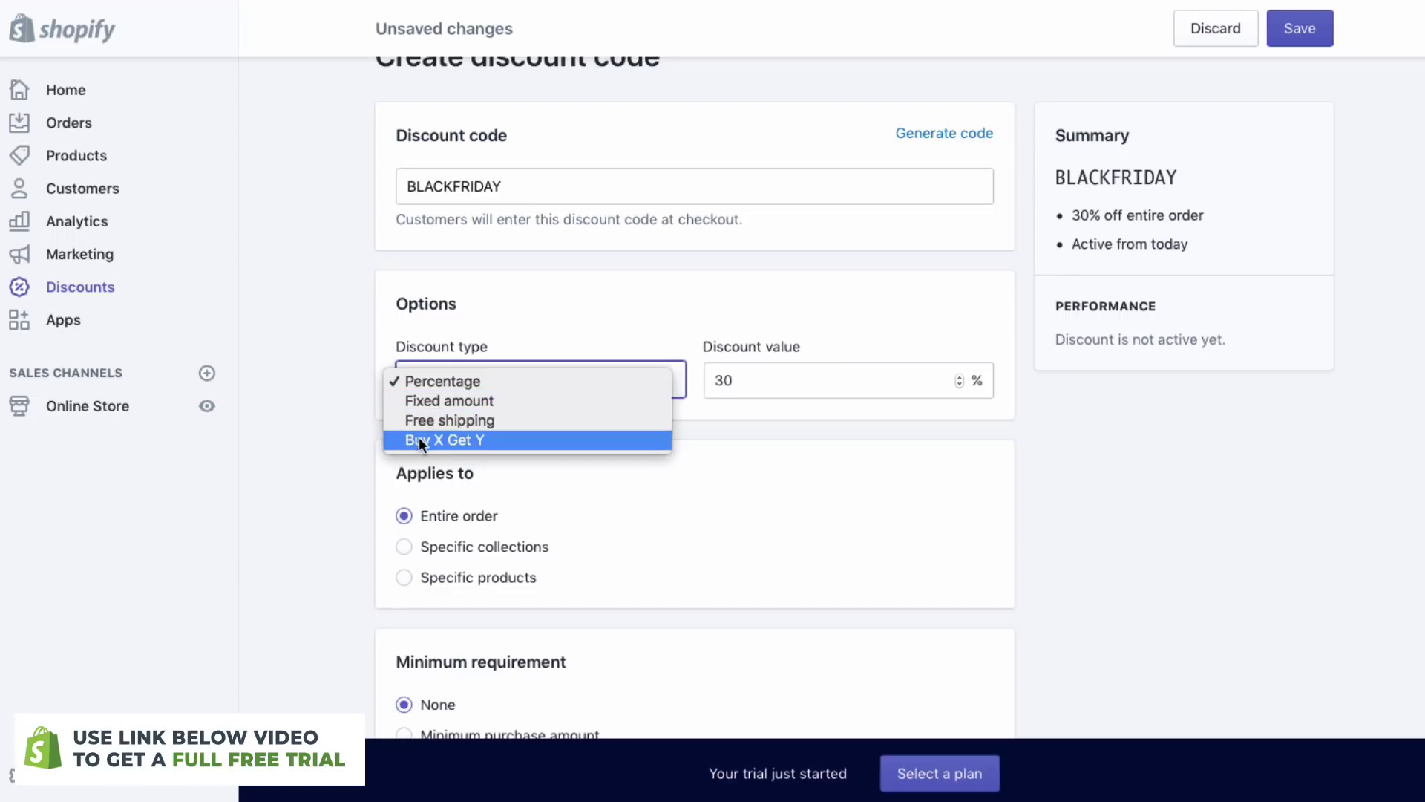
left_click(765, 429)
- Limit the code to one use per customer and save the discount
scroll(764, 429, "down", 2)
scroll(764, 429, "down", 6)
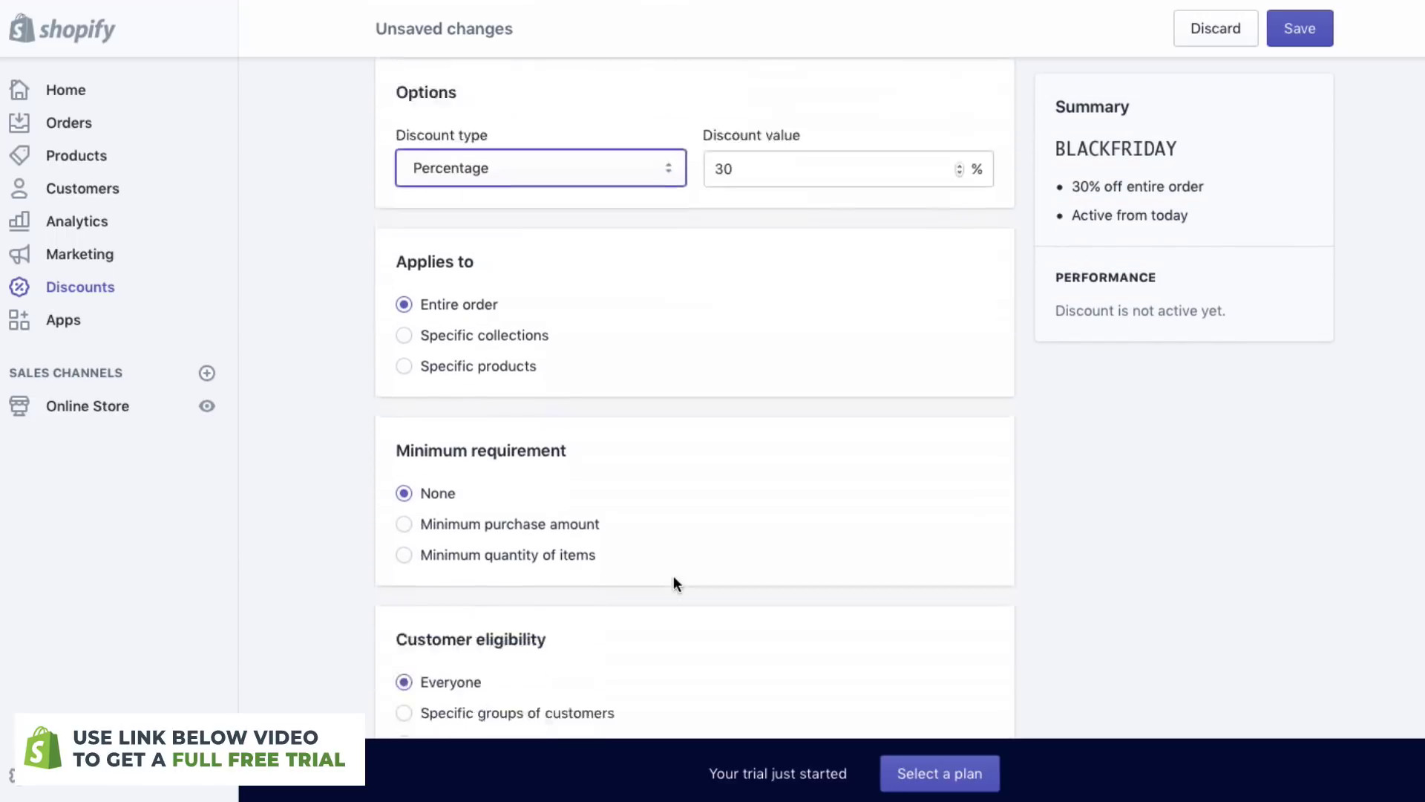
scroll(516, 507, "down", 5)
scroll(516, 507, "down", 1)
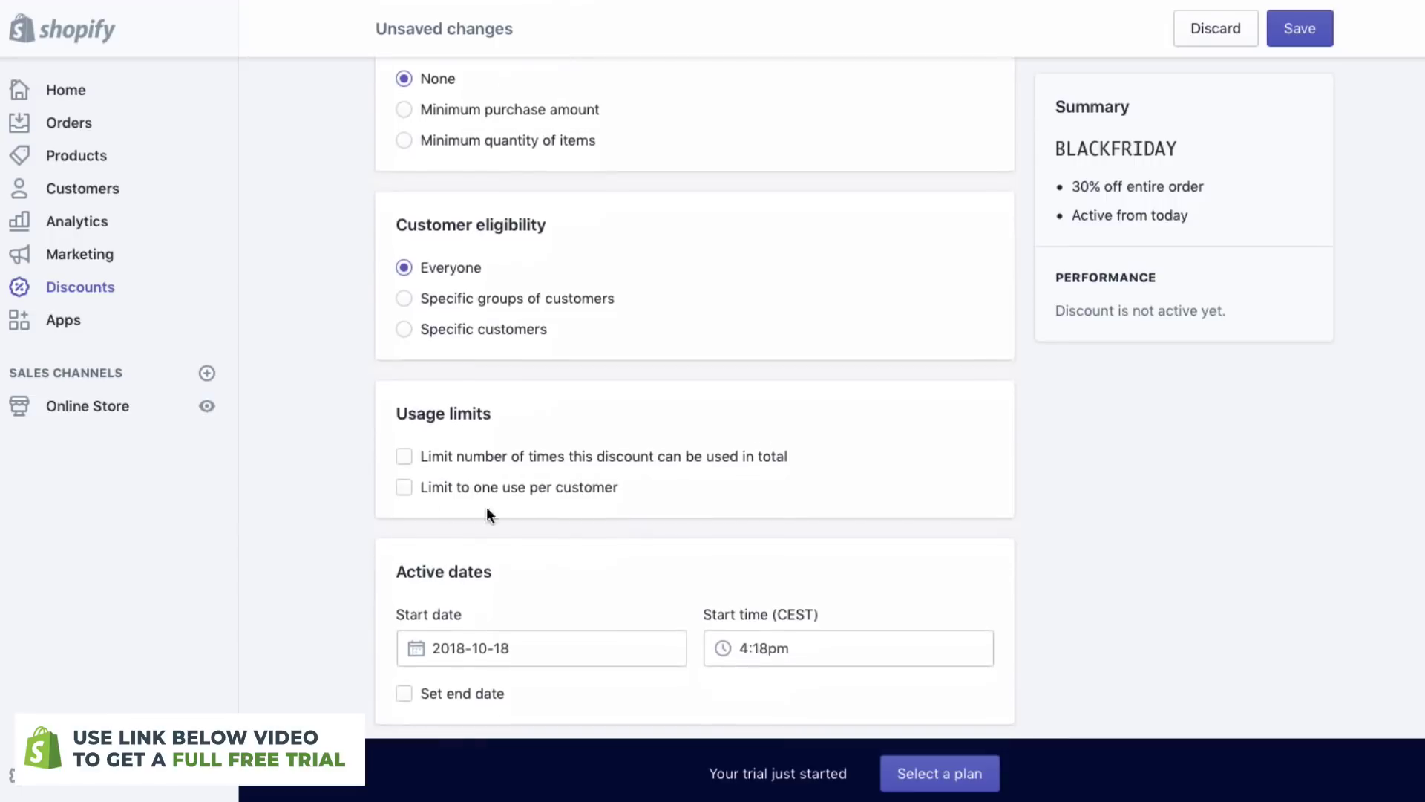
left_click(404, 486)
scroll(528, 567, "down", 2)
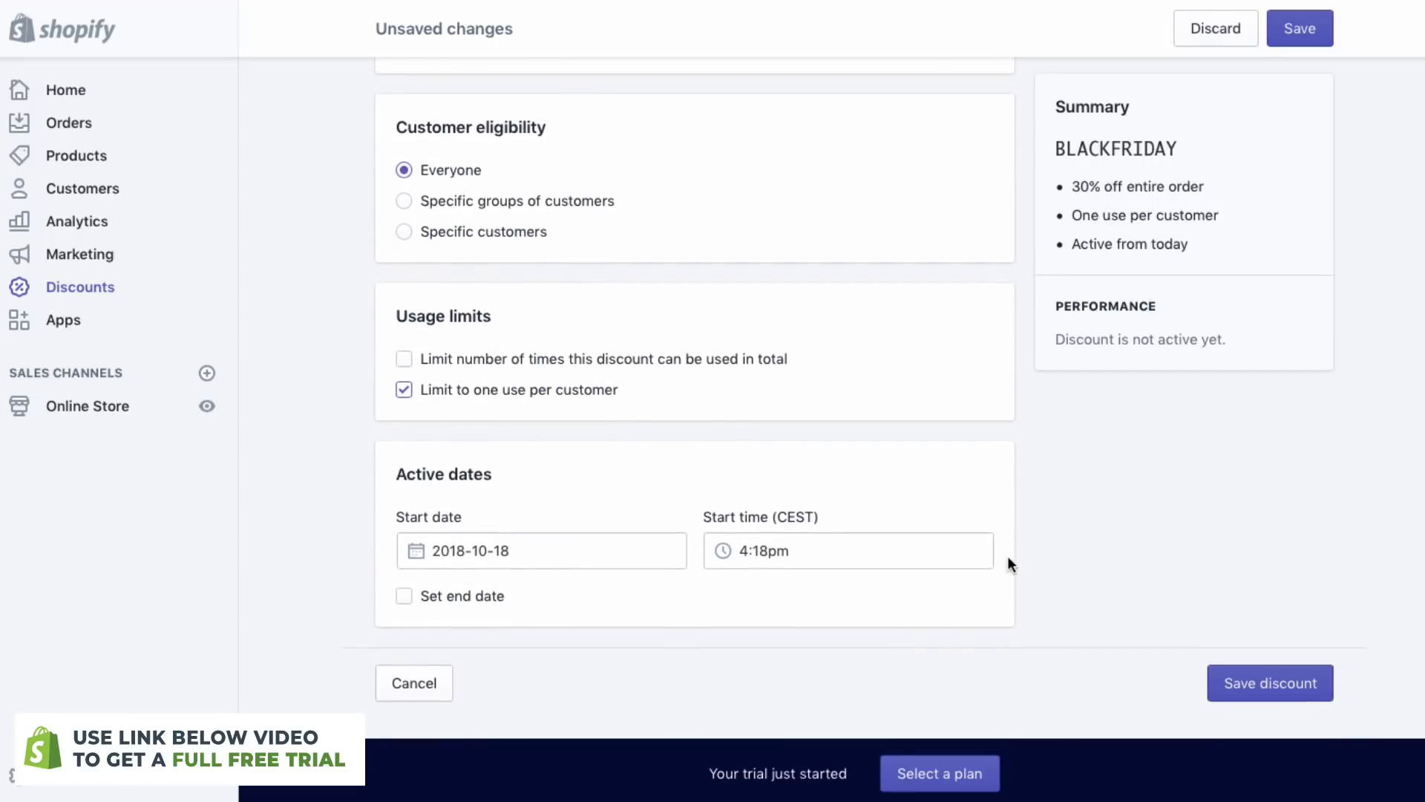
scroll(945, 412, "up", 2)
scroll(965, 371, "down", 2)
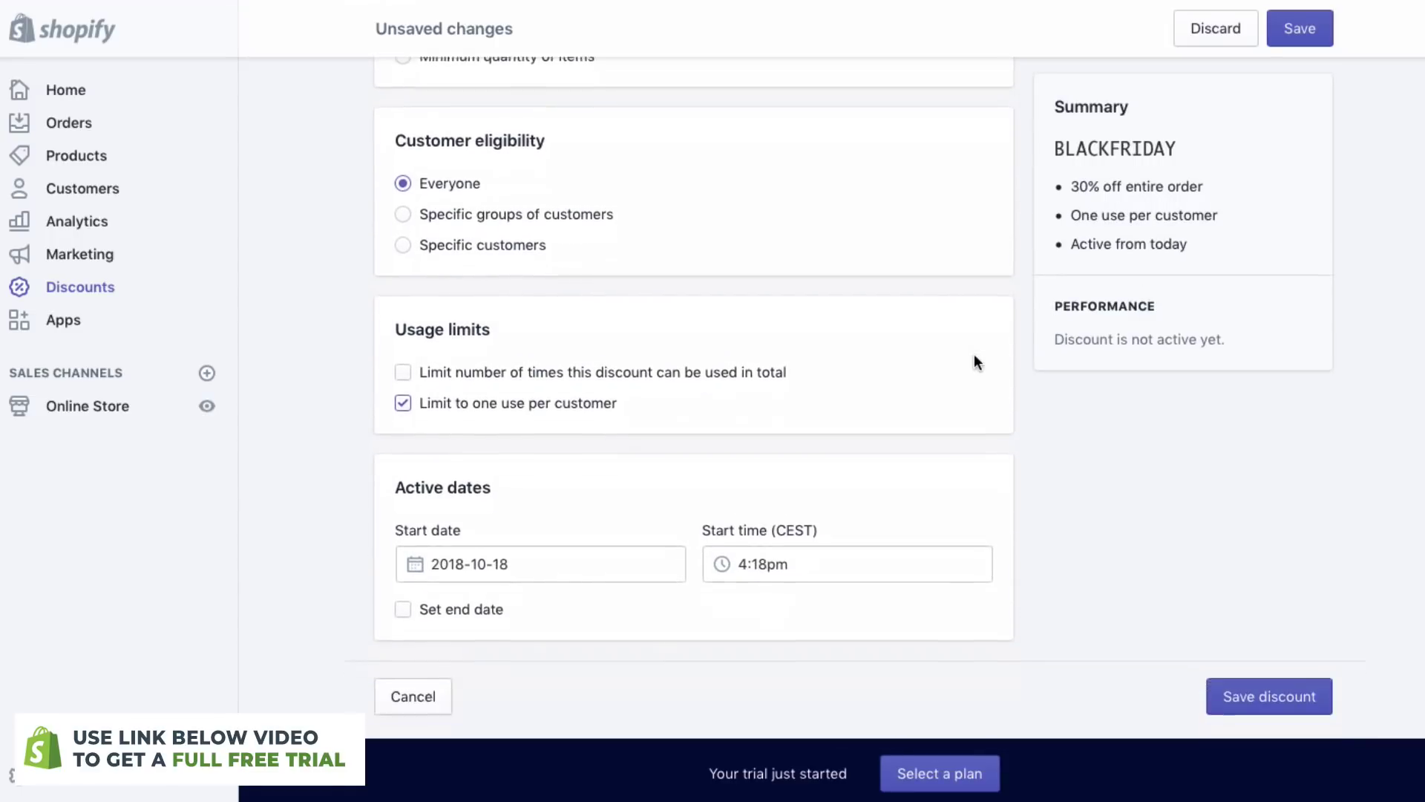
left_click(1250, 671)
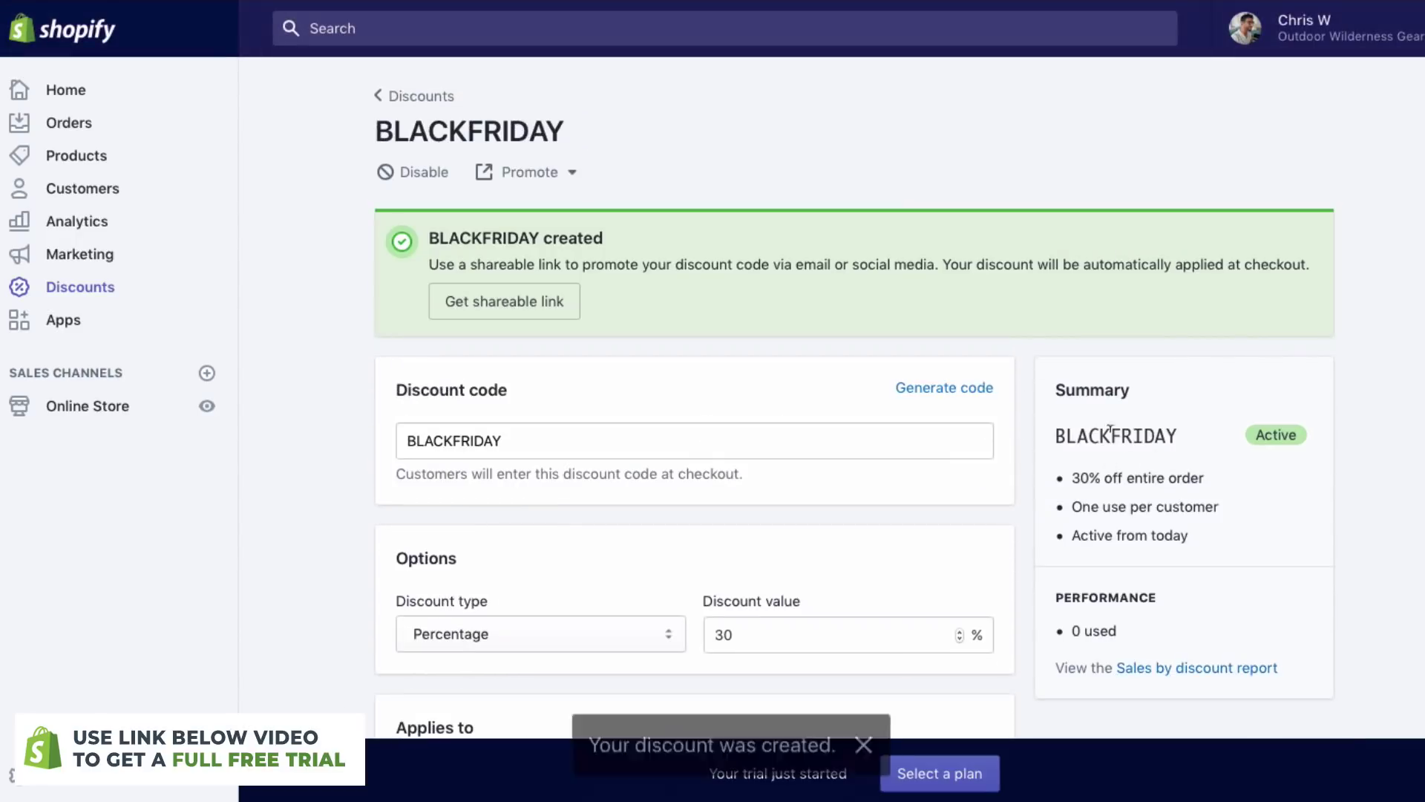
- Check the saved BLACKFRIDAY code's summary, highlighting its name
left_click_drag(1058, 436, 1179, 435)
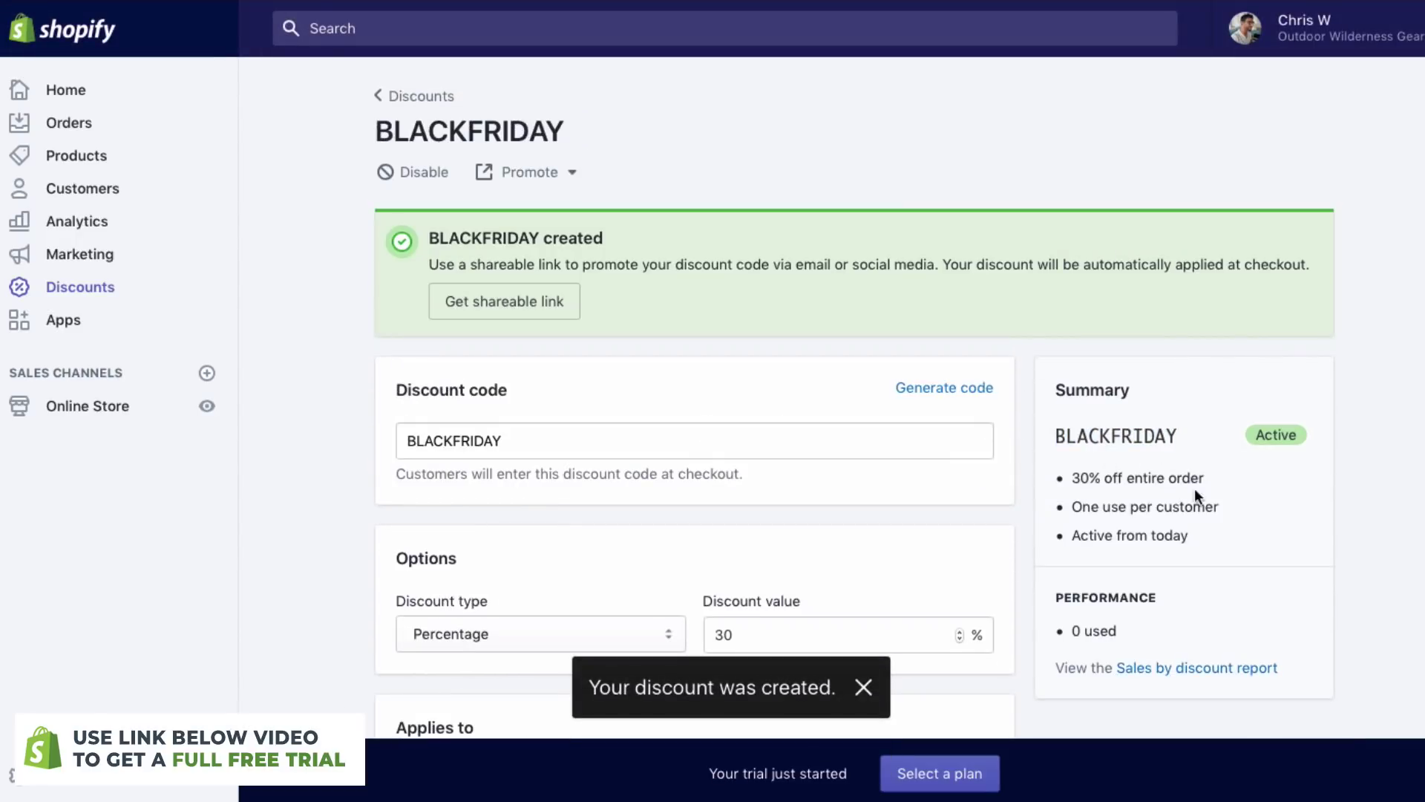
scroll(1116, 403, "down", 1)
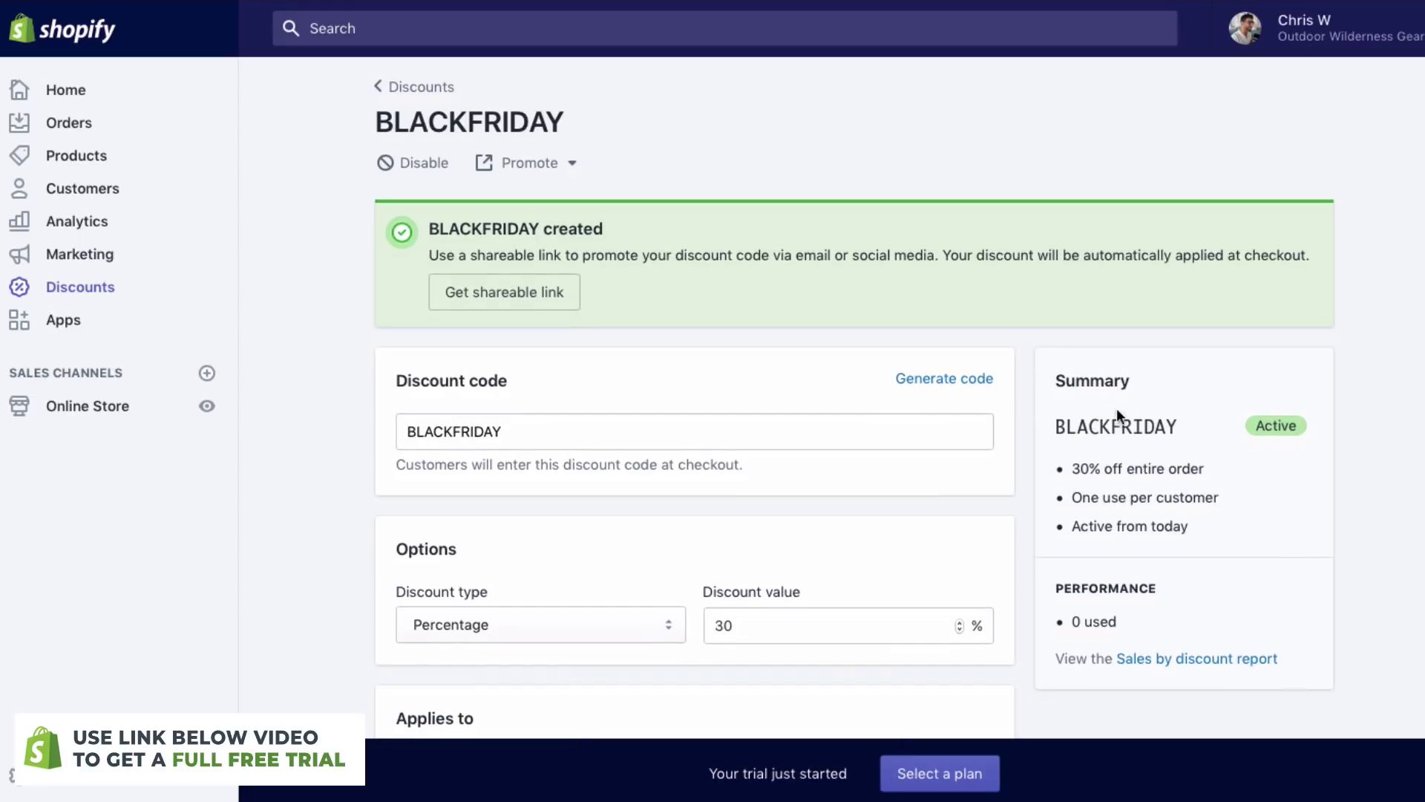
scroll(1173, 444, "up", 1)
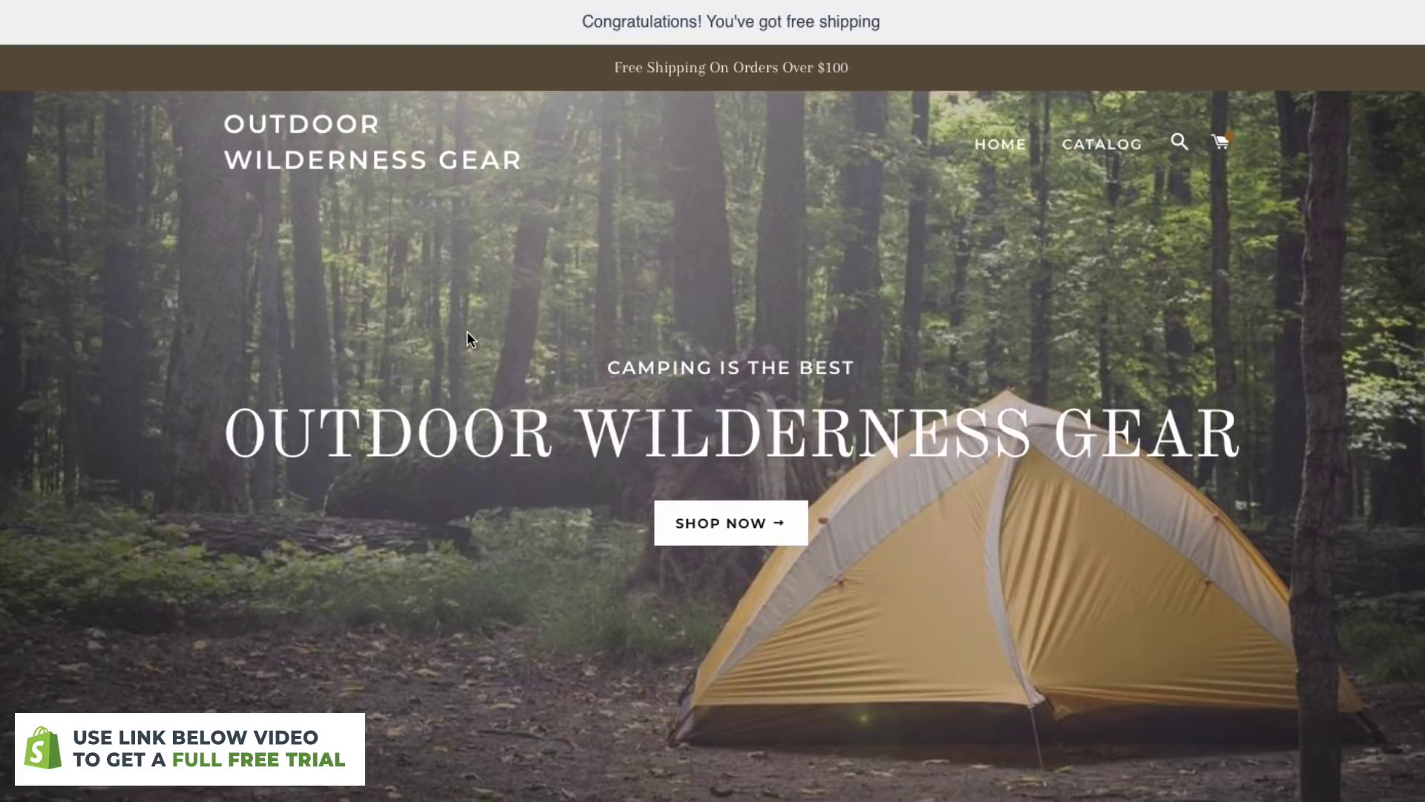
scroll(468, 332, "down", 2)
scroll(466, 331, "down", 1)
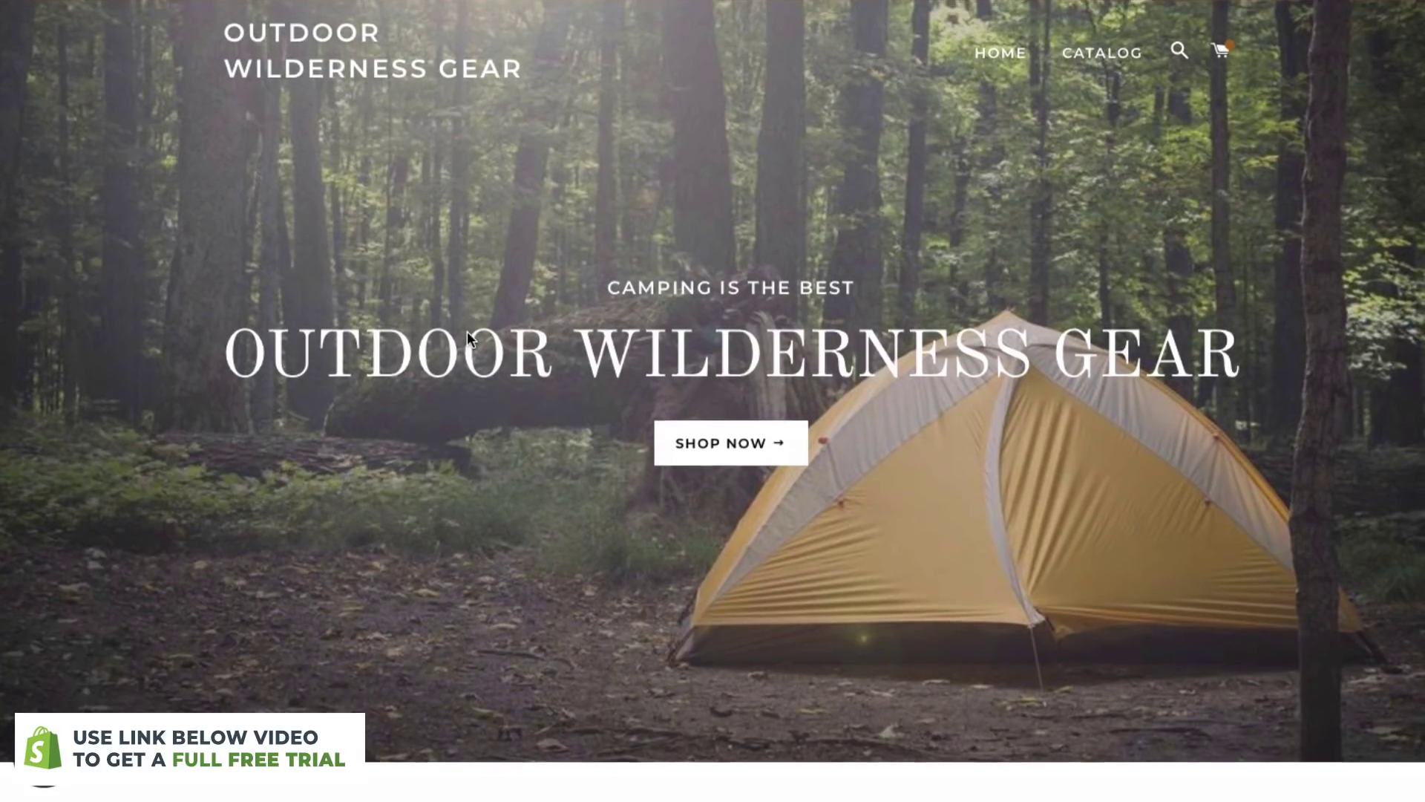
scroll(468, 328, "down", 1)
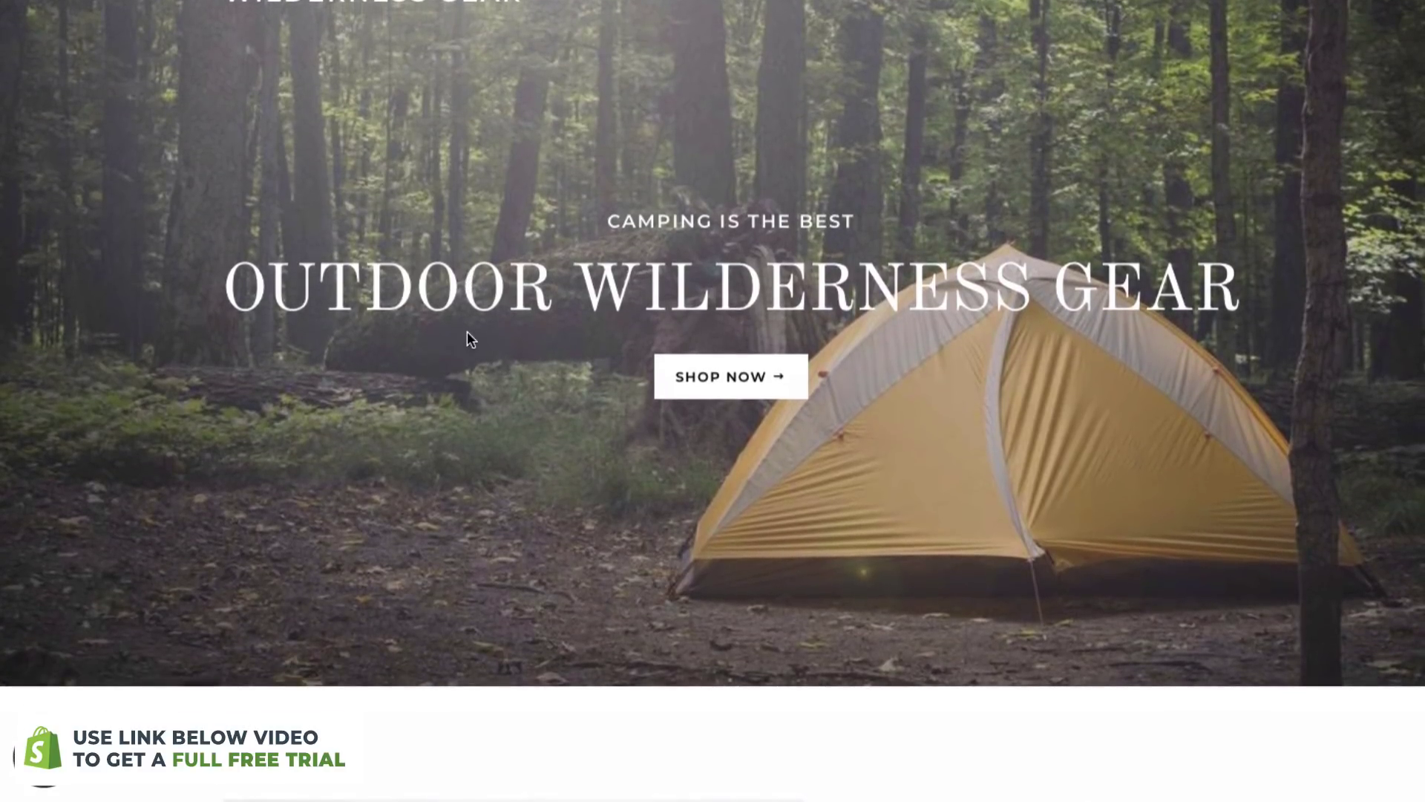
scroll(462, 296, "down", 7)
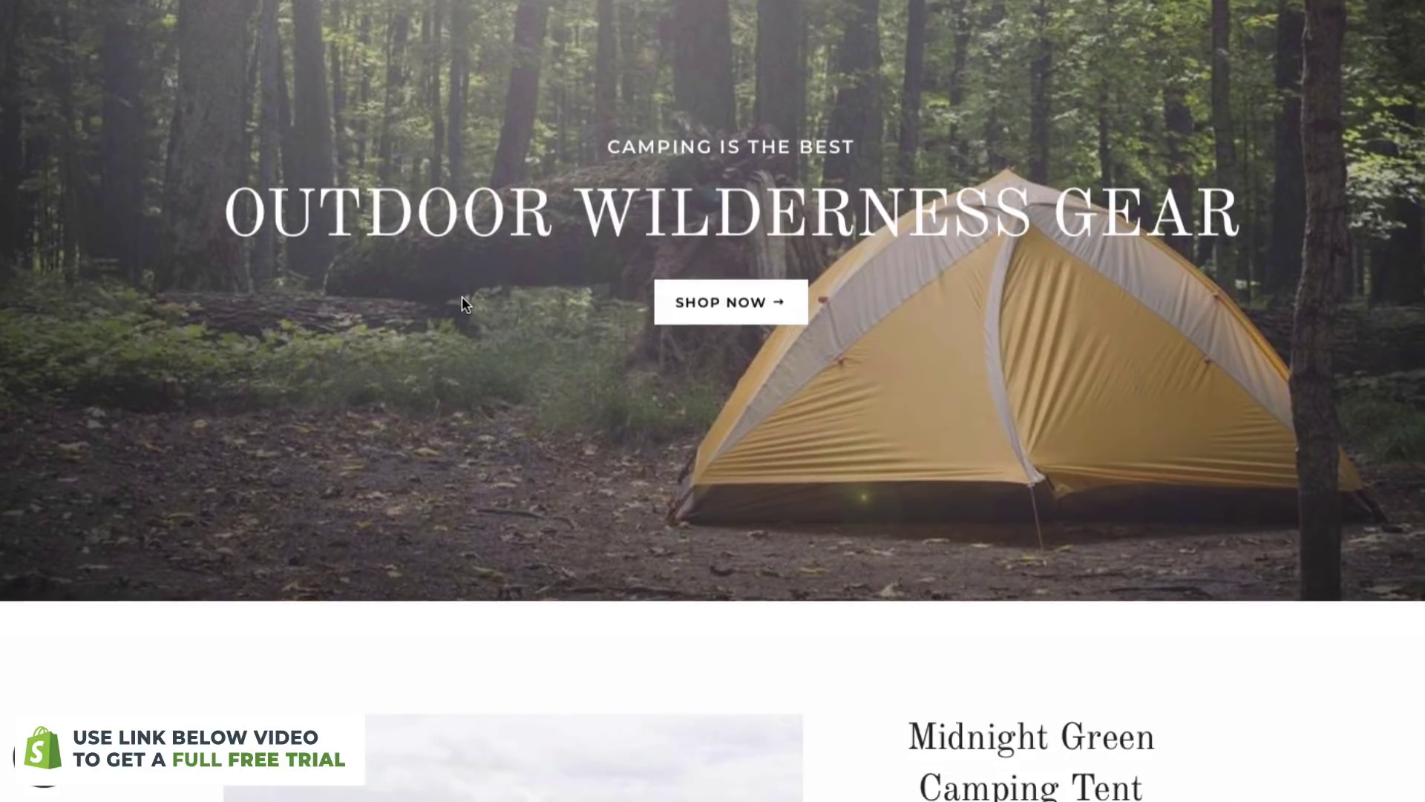
scroll(462, 296, "down", 3)
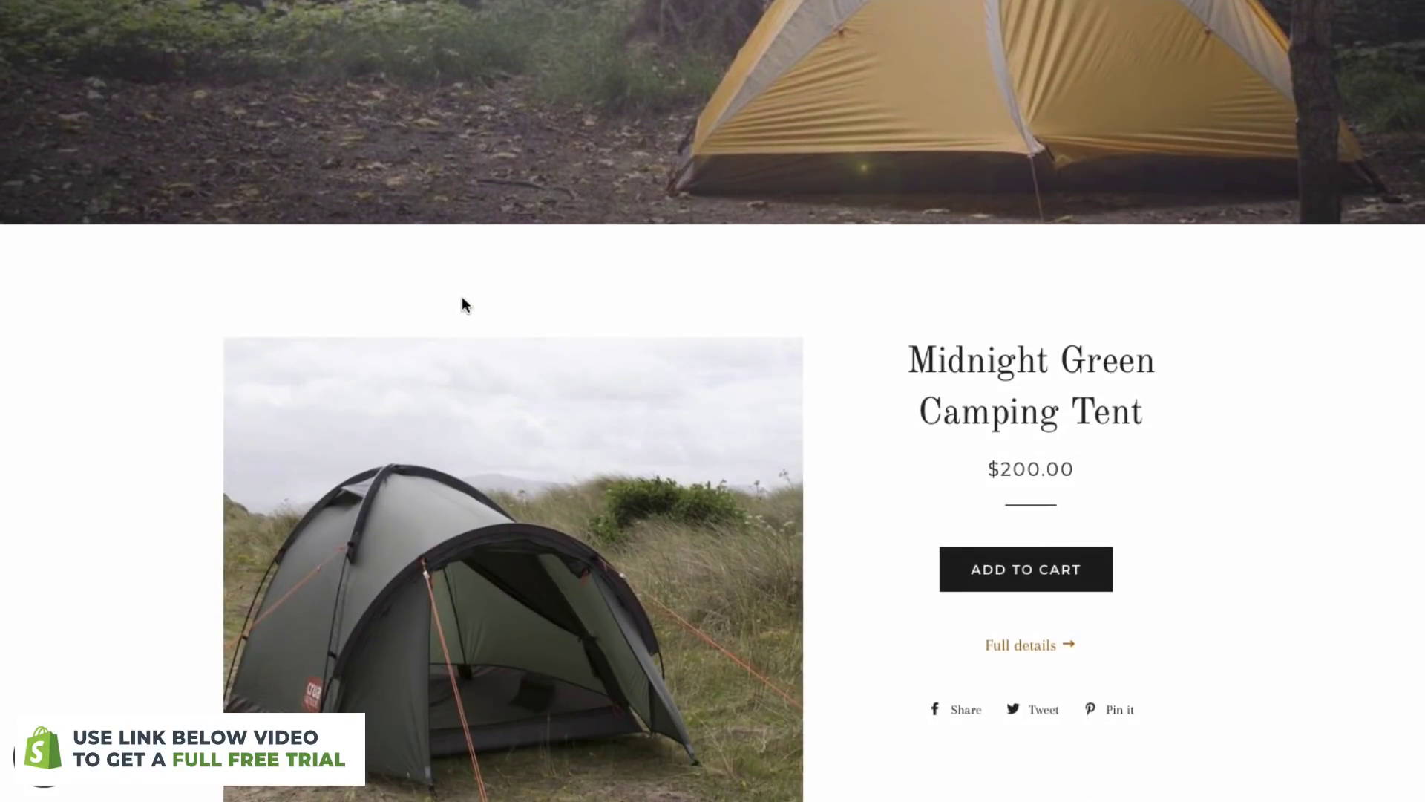
scroll(462, 303, "down", 2)
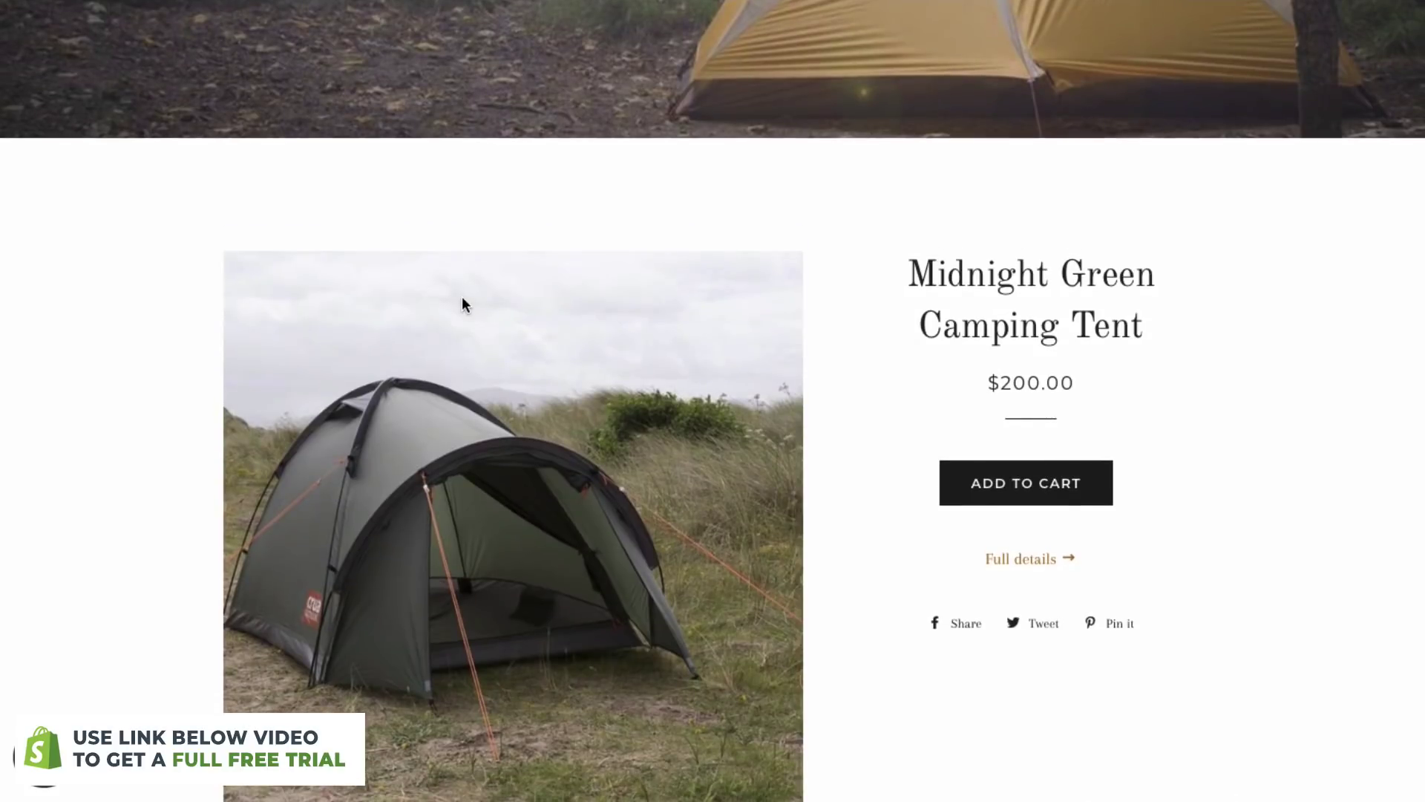
scroll(462, 296, "down", 4)
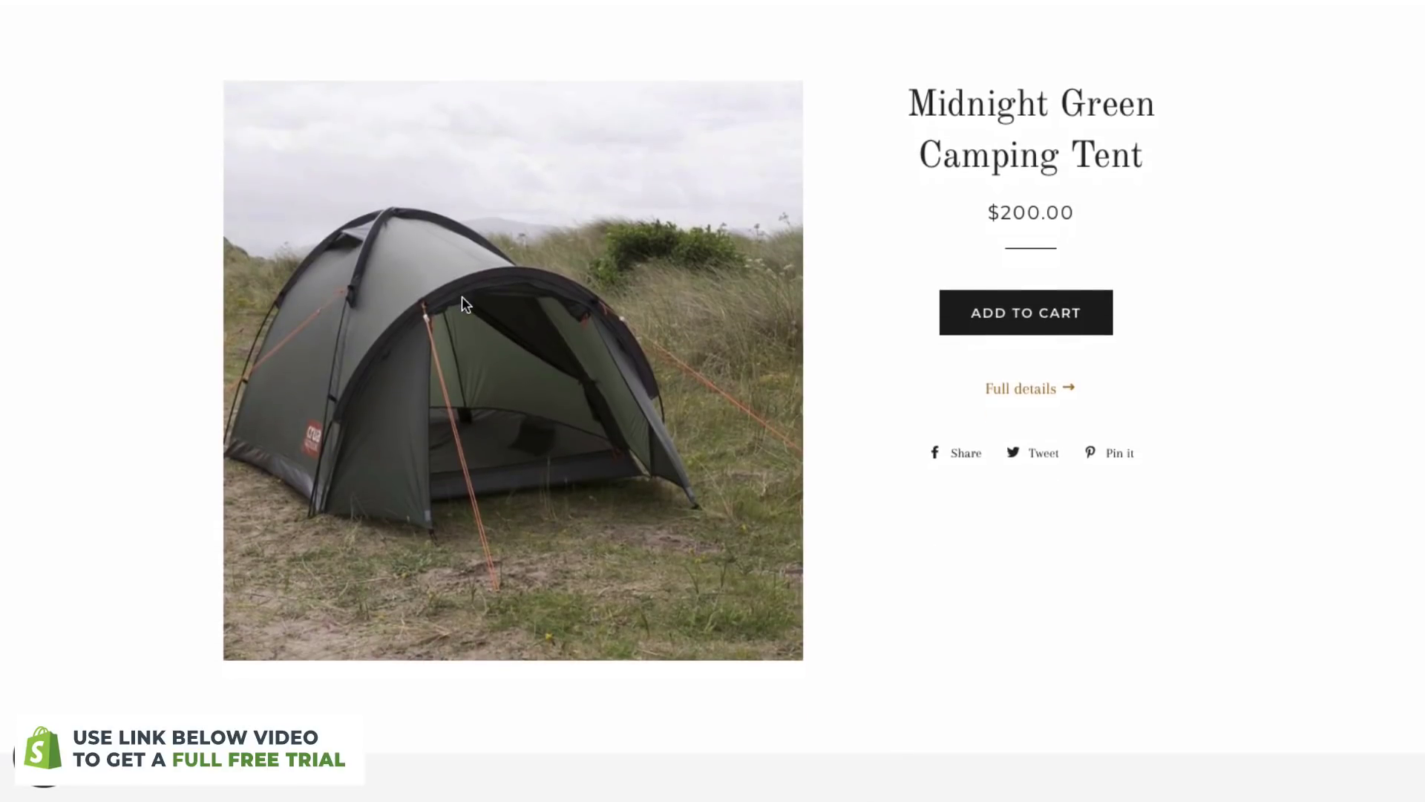
scroll(461, 297, "down", 3)
scroll(462, 296, "down", 5)
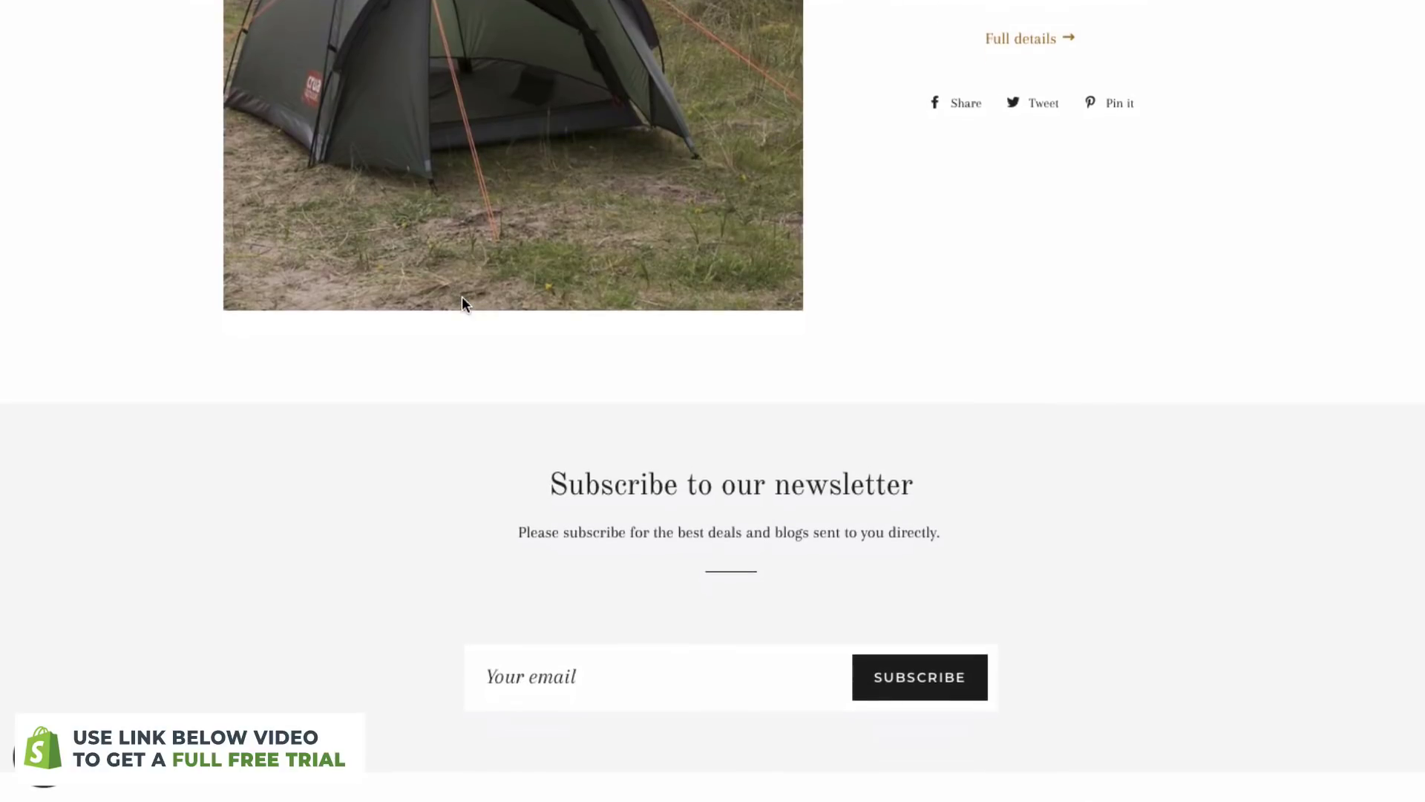
scroll(561, 304, "up", 10)
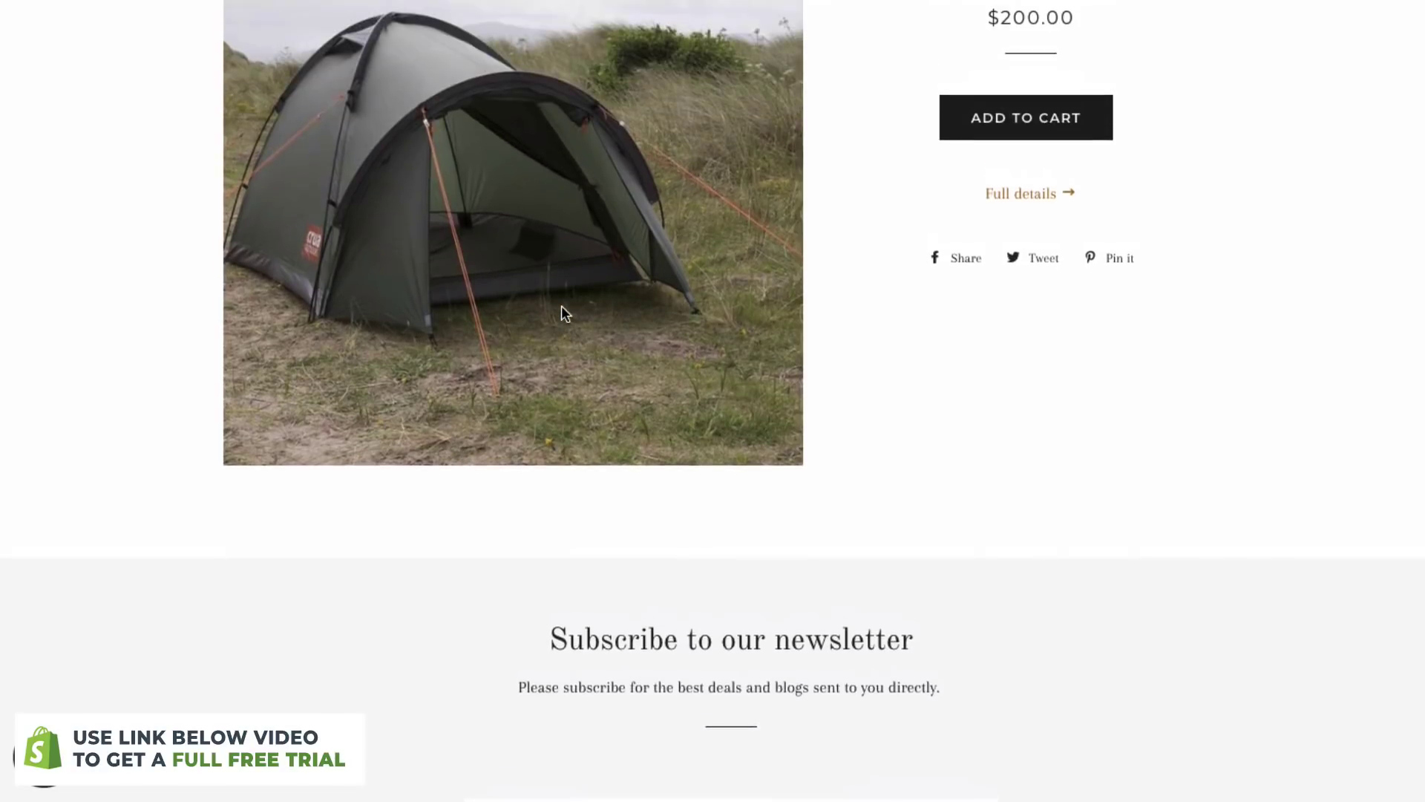